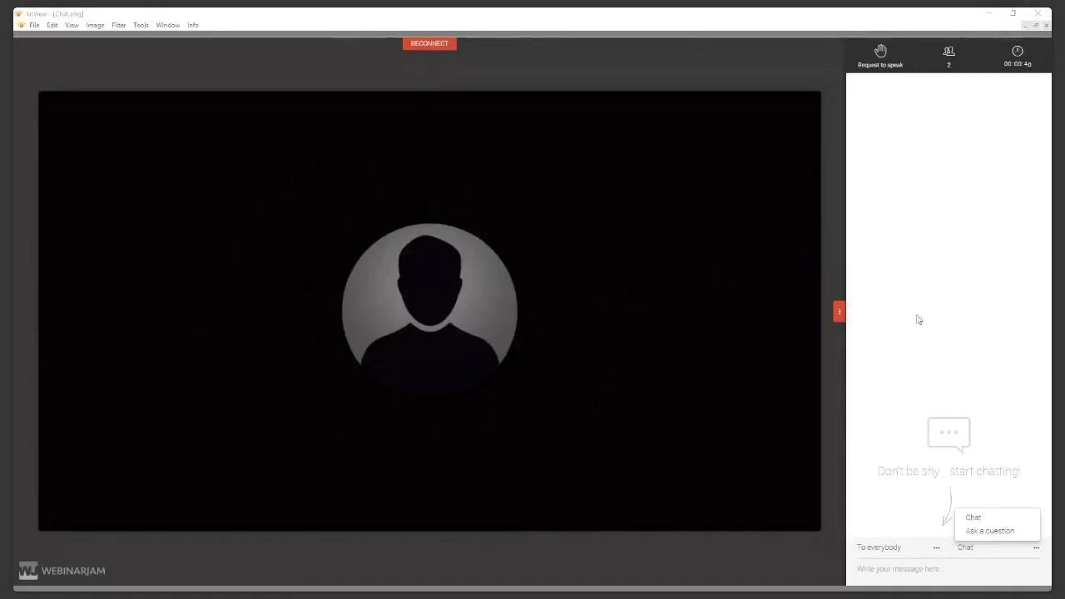
Minimise the XnView window with the WebinarJam chat screenshot to bring the anima scene back
{"action": "left_click", "coordinate": [990, 14]}
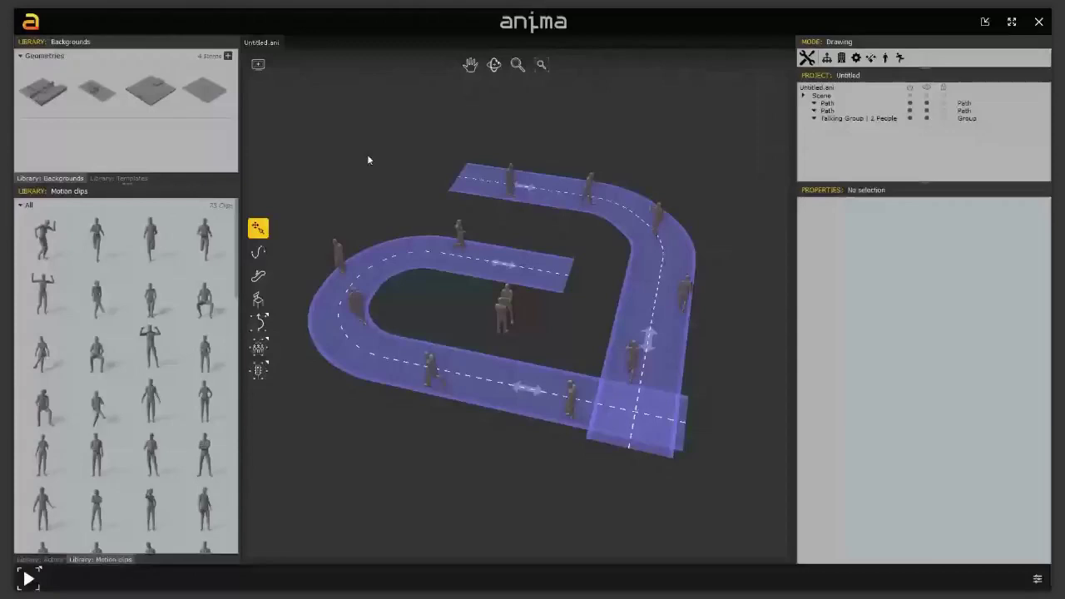
Open MotionClips.aniproj from WORKING/EditMotionClips/MotionClips and load its Table.ani scene
{"action": "left_click", "coordinate": [30, 21]}
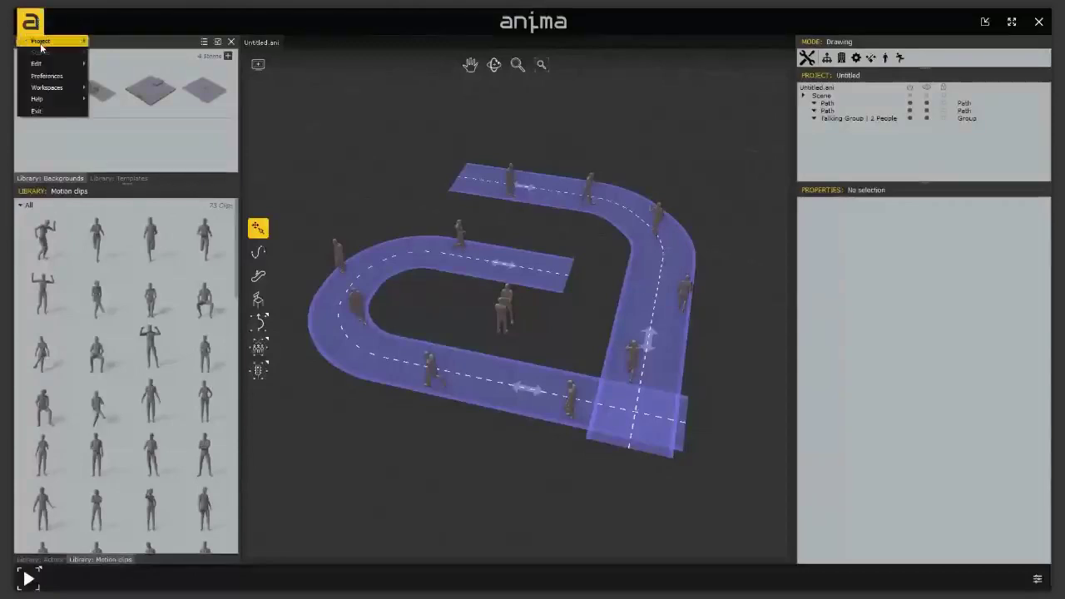
{"action": "mouse_move", "coordinate": [40, 46]}
{"action": "left_click", "coordinate": [106, 53]}
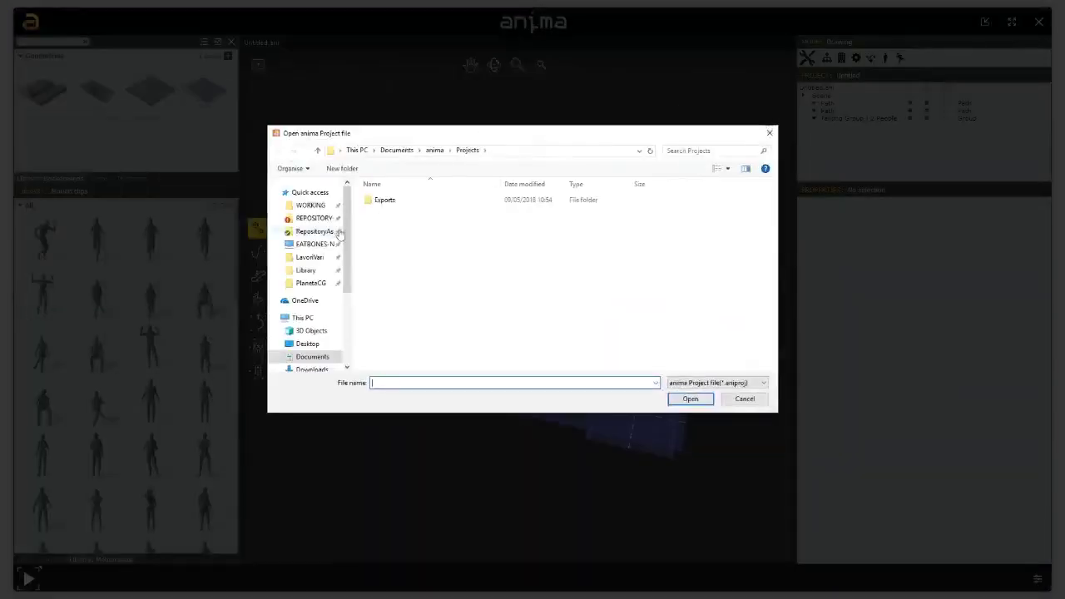
{"action": "left_click", "coordinate": [323, 206]}
{"action": "double_click", "coordinate": [441, 223]}
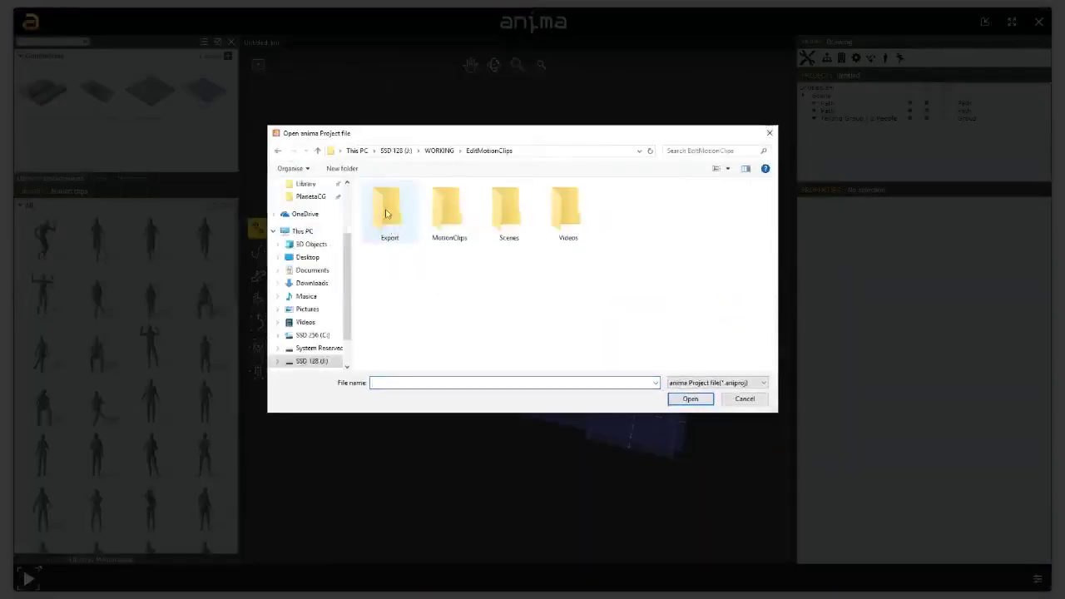
{"action": "double_click", "coordinate": [440, 218]}
{"action": "left_click", "coordinate": [403, 246]}
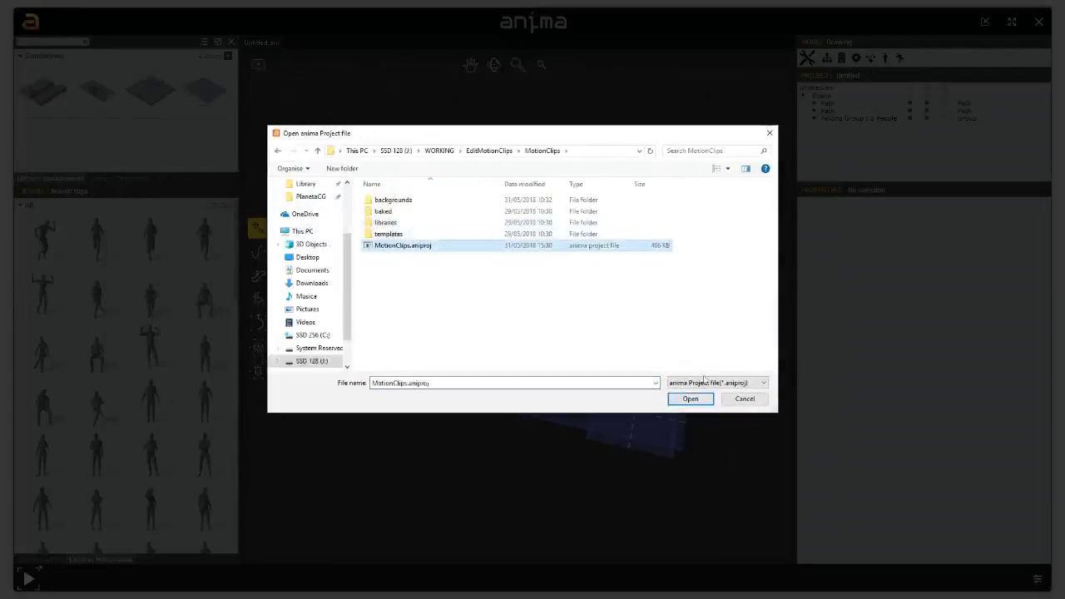
{"action": "left_click", "coordinate": [691, 400]}
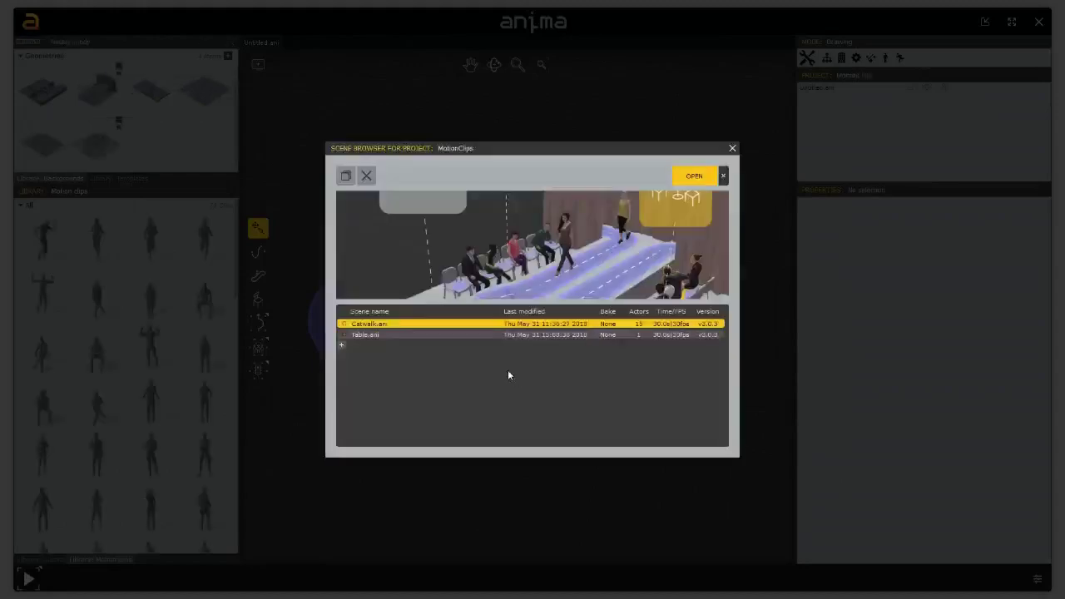
{"action": "left_click", "coordinate": [363, 337]}
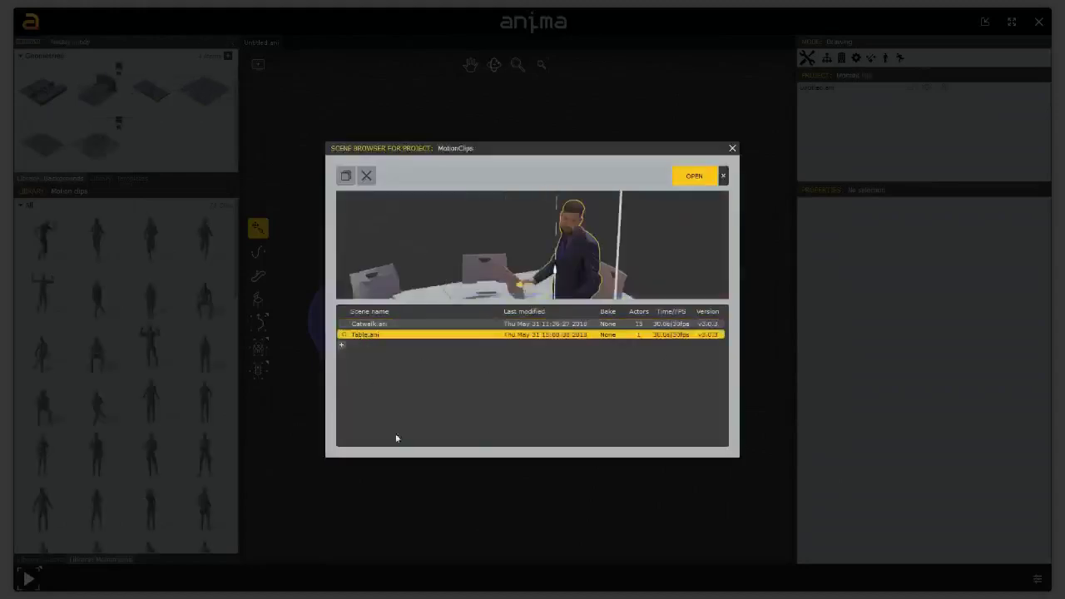
{"action": "left_click", "coordinate": [694, 181]}
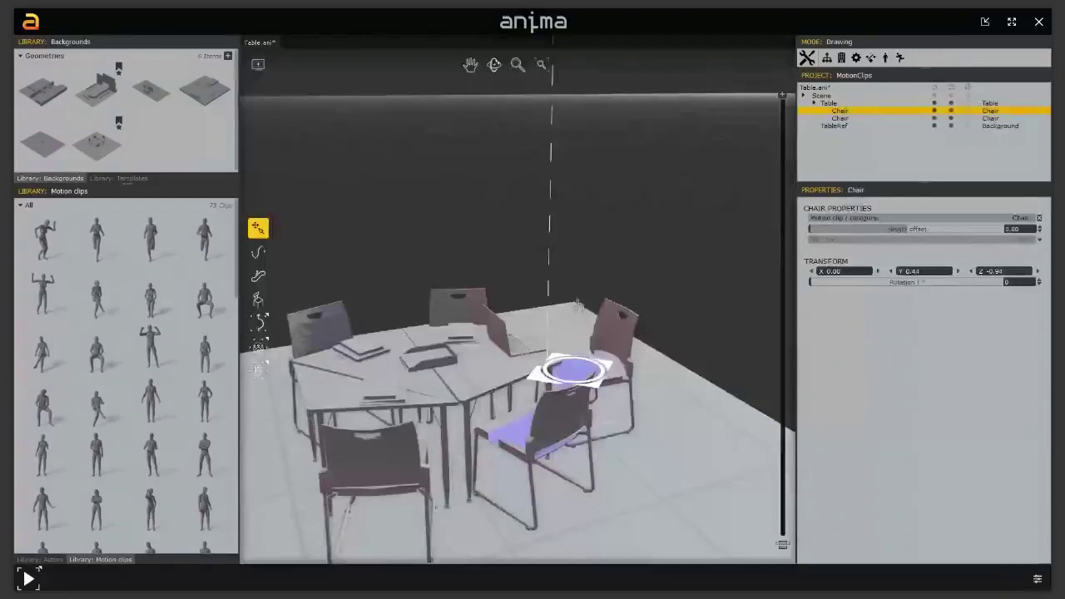
Place a test actor on a chair, delete it again, then select the table
{"action": "right_click_drag", "start_coordinate": [578, 306], "coordinate": [522, 439]}
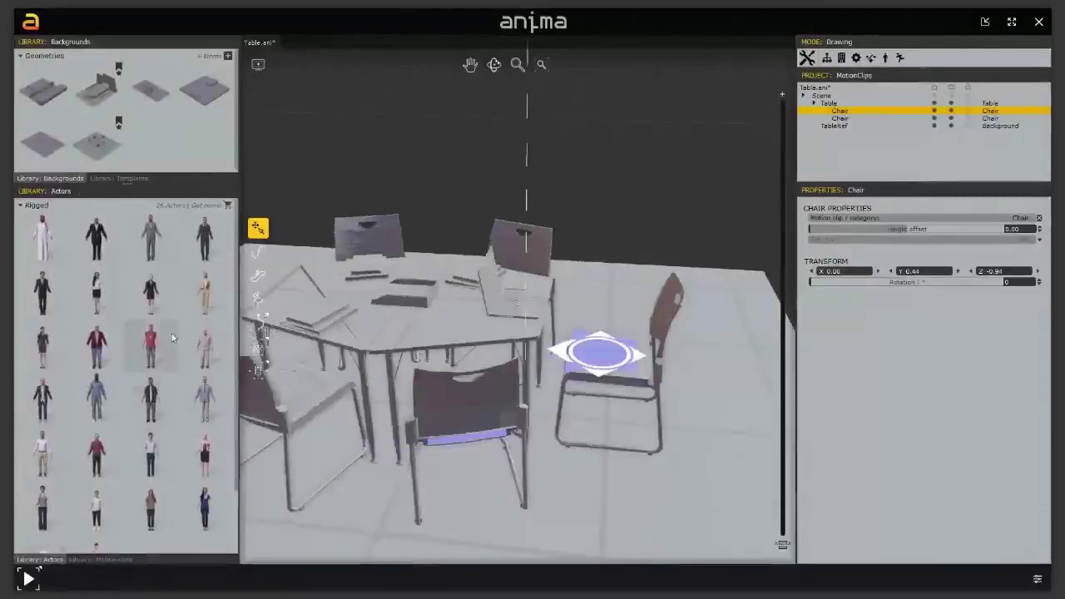
{"action": "left_click_drag", "start_coordinate": [150, 237], "coordinate": [604, 367]}
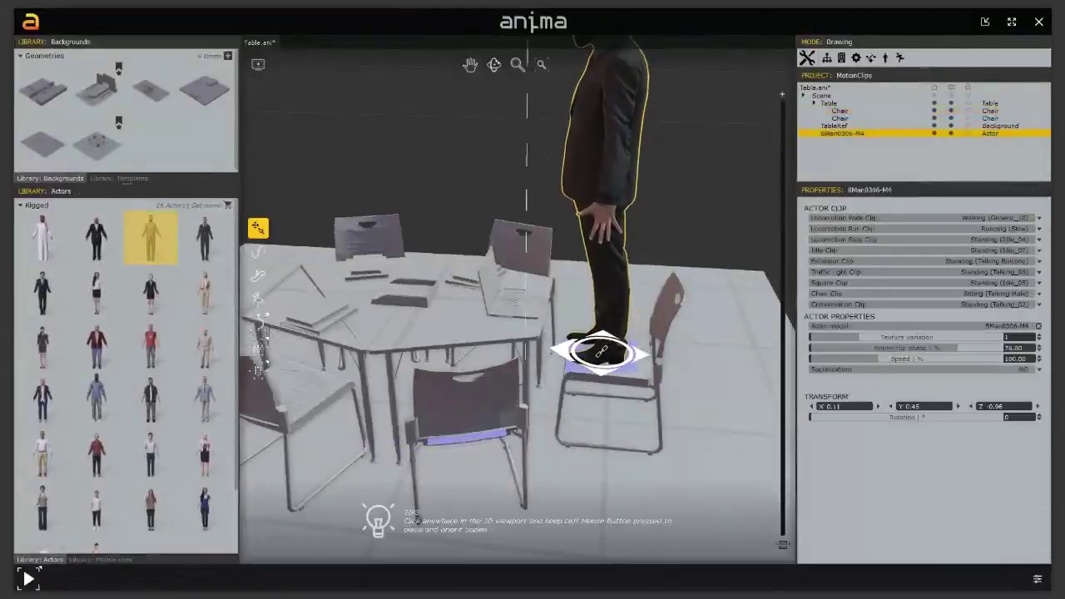
{"action": "right_click_drag", "start_coordinate": [593, 374], "coordinate": [518, 281]}
{"action": "left_click", "coordinate": [491, 344]}
{"action": "left_click", "coordinate": [488, 389]}
{"action": "key", "text": "Delete"}
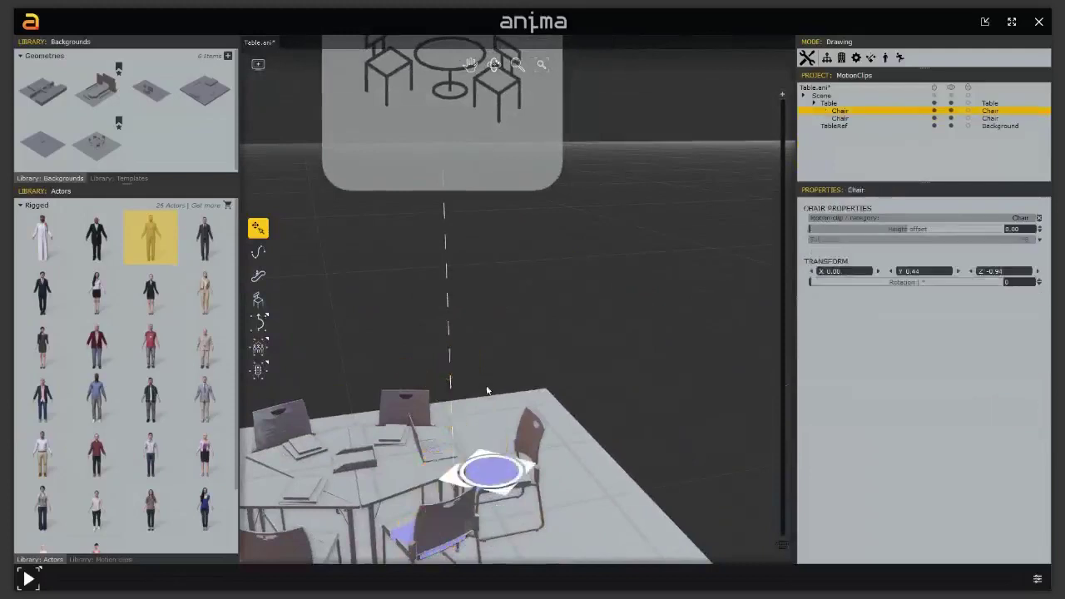
{"action": "left_click", "coordinate": [423, 105]}
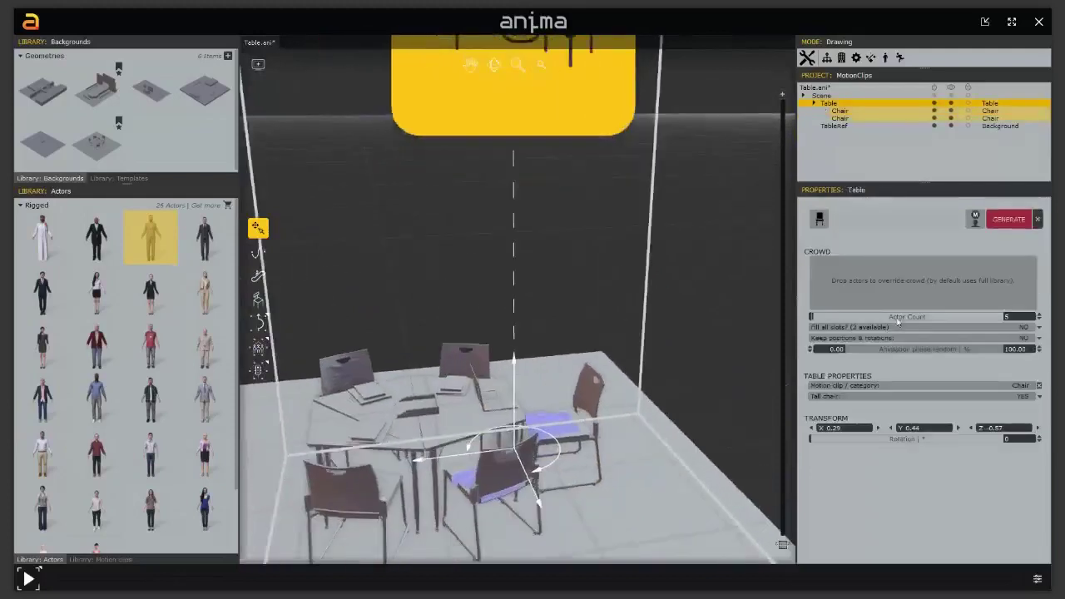
Add BMan0306-M4 to the table's crowd with actor count 1, generate it, and focus on the seated man
{"action": "left_click_drag", "start_coordinate": [150, 236], "coordinate": [923, 299]}
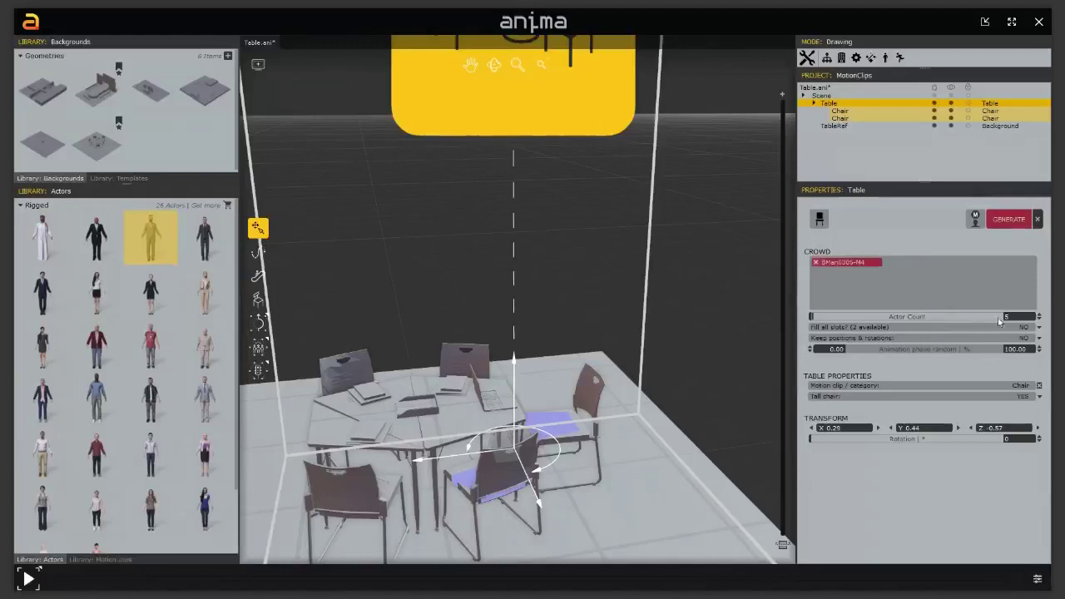
{"action": "left_click", "coordinate": [1007, 316]}
{"action": "left_click", "coordinate": [1003, 221]}
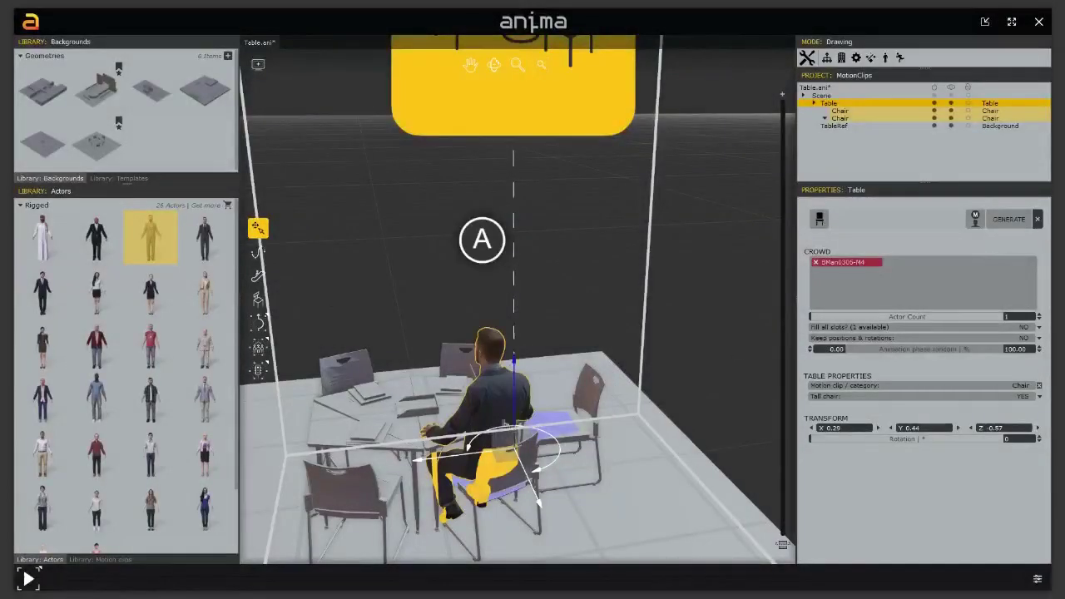
{"action": "middle_click_drag", "start_coordinate": [480, 435], "coordinate": [572, 444]}
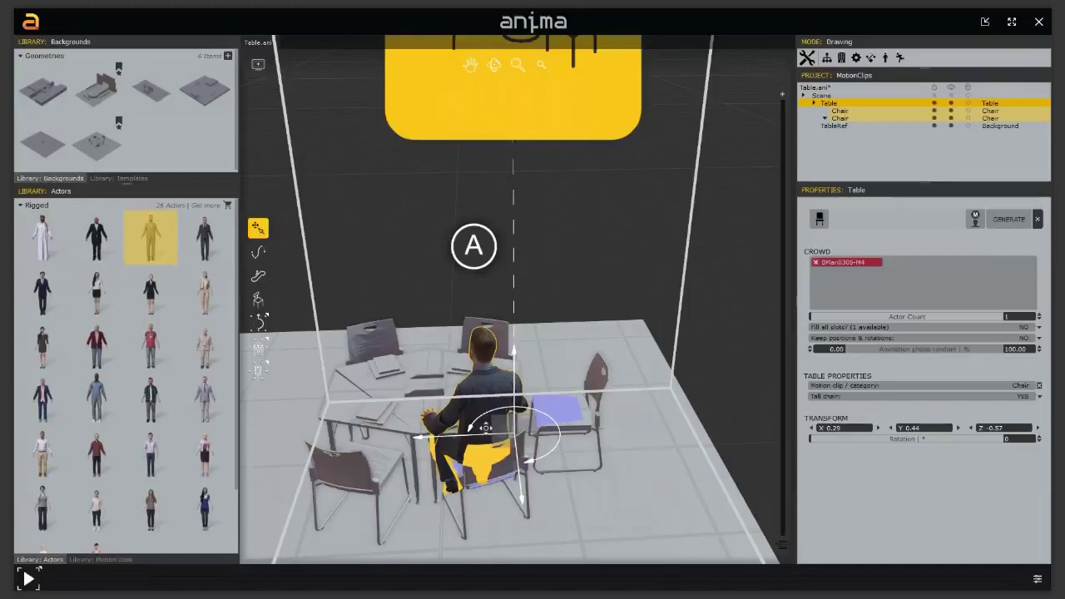
{"action": "left_click", "coordinate": [486, 427]}
{"action": "key", "text": "m"}
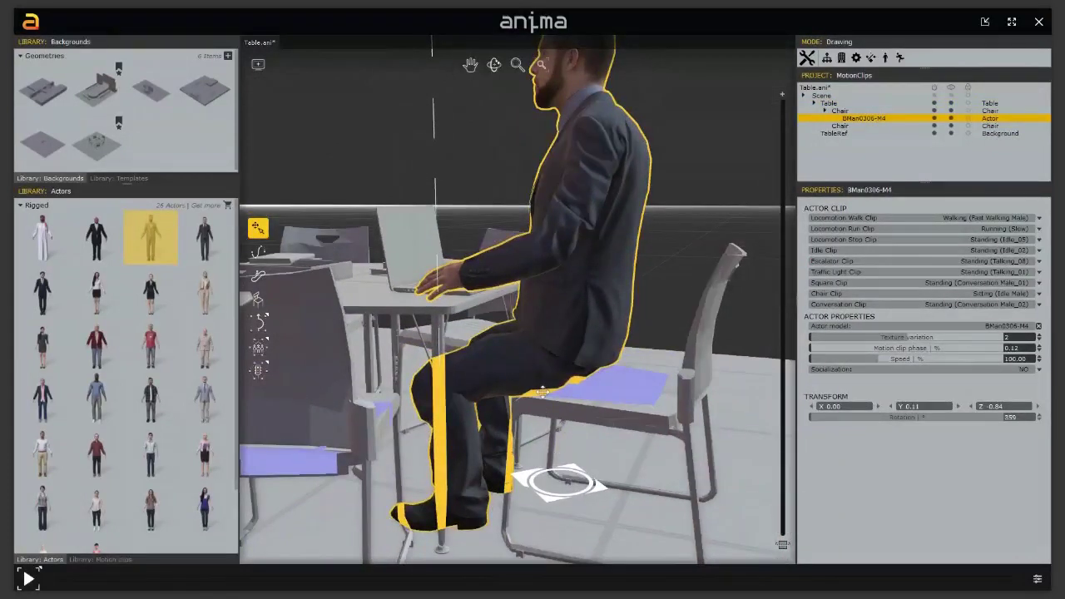
{"action": "scroll", "coordinate": [404, 303], "scroll_direction": "down", "scroll_amount": 3}
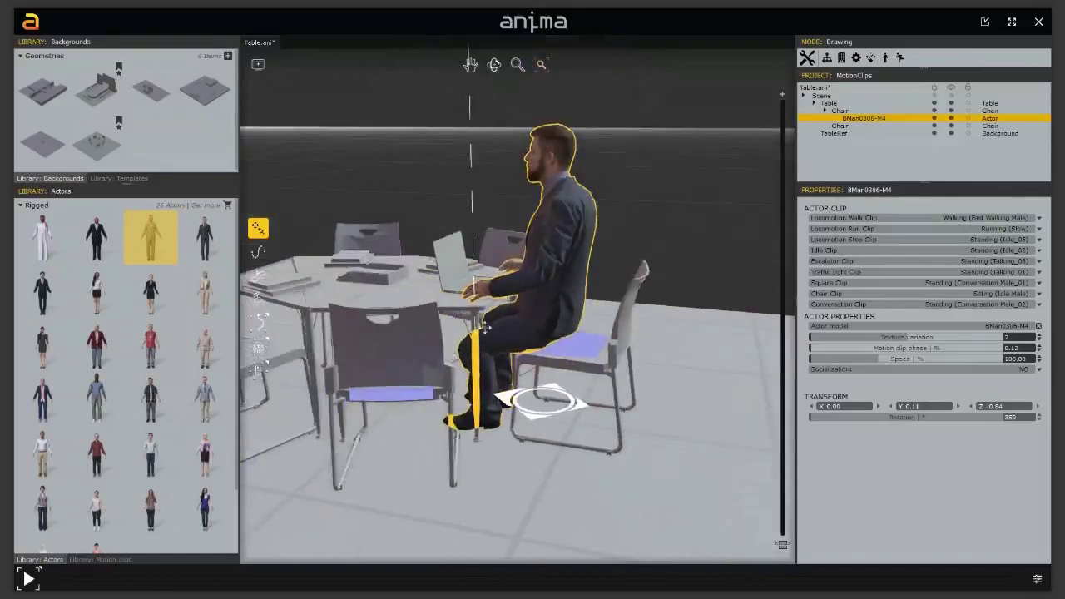
{"action": "key", "text": "m"}
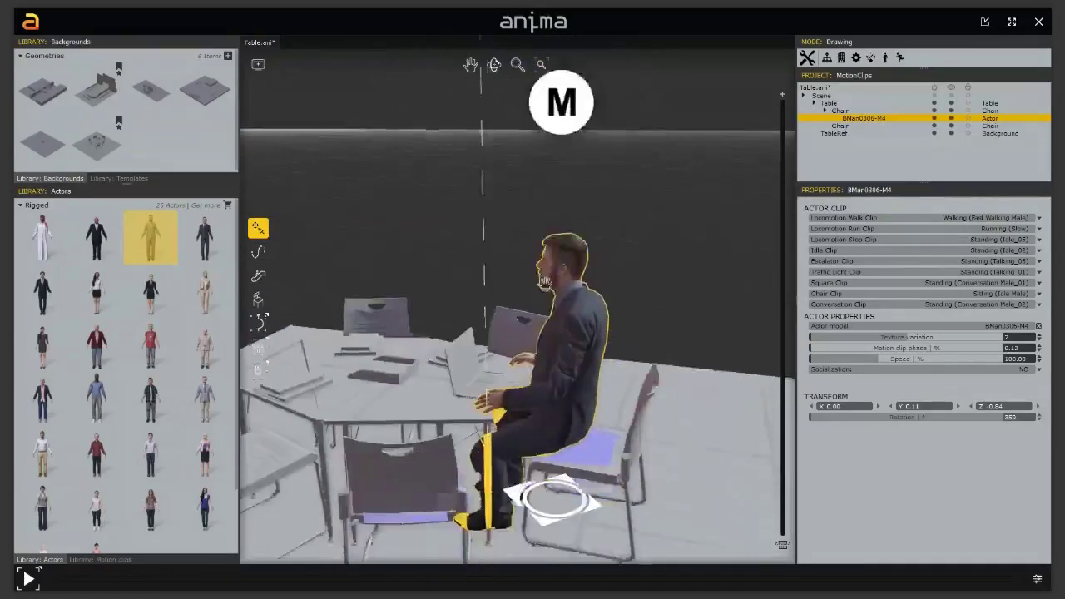
{"action": "middle_click_drag", "start_coordinate": [565, 397], "coordinate": [526, 431]}
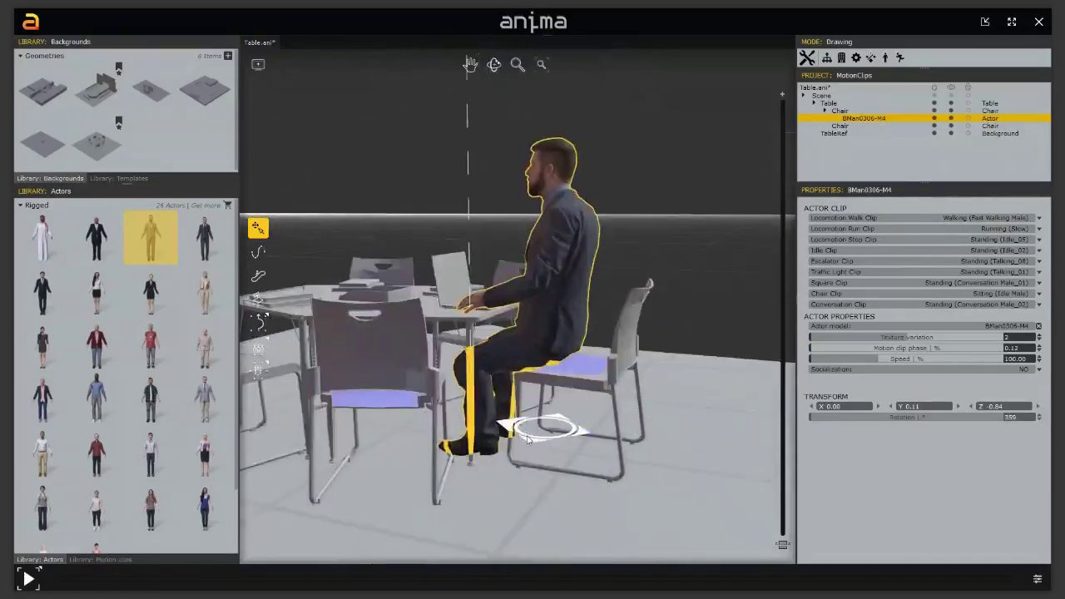
{"action": "scroll", "coordinate": [526, 437], "scroll_direction": "up", "scroll_amount": 3}
{"action": "middle_click_drag", "start_coordinate": [533, 439], "coordinate": [549, 410]}
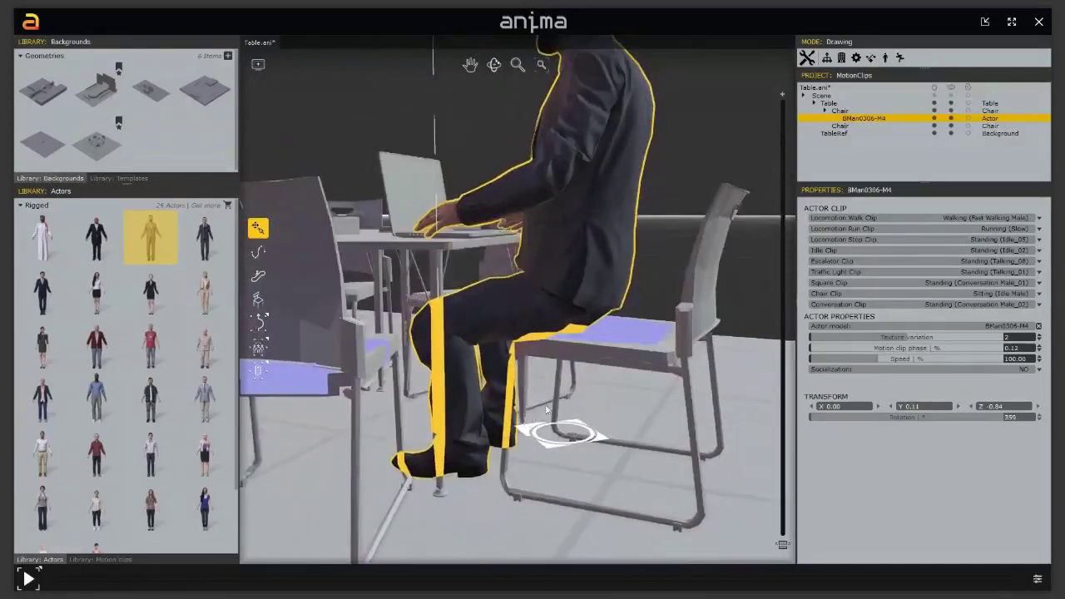
{"action": "middle_click_drag", "start_coordinate": [538, 239], "coordinate": [529, 359]}
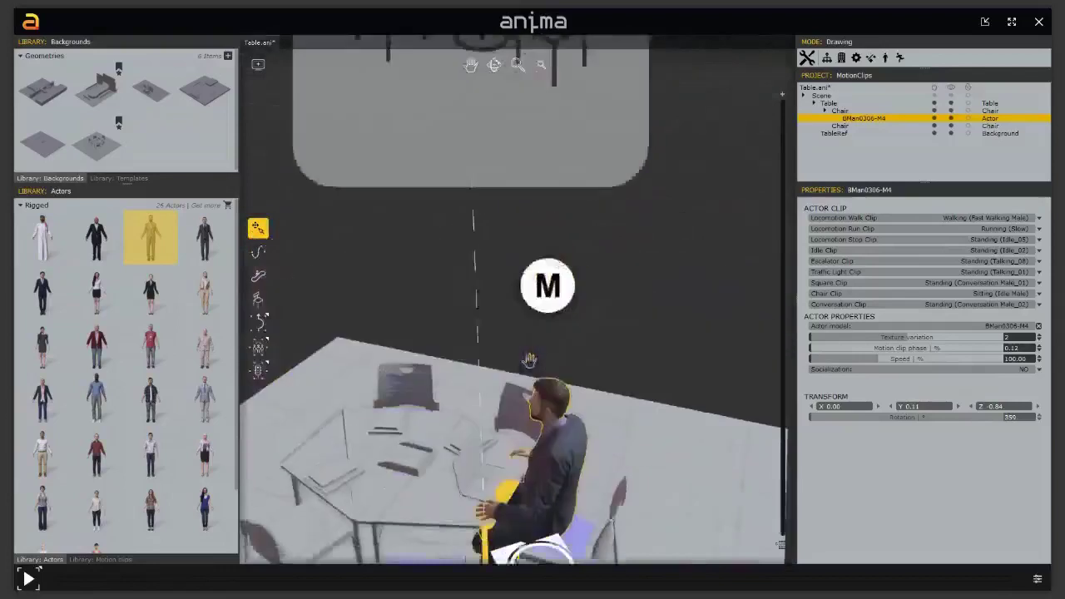
{"action": "left_click", "coordinate": [506, 181]}
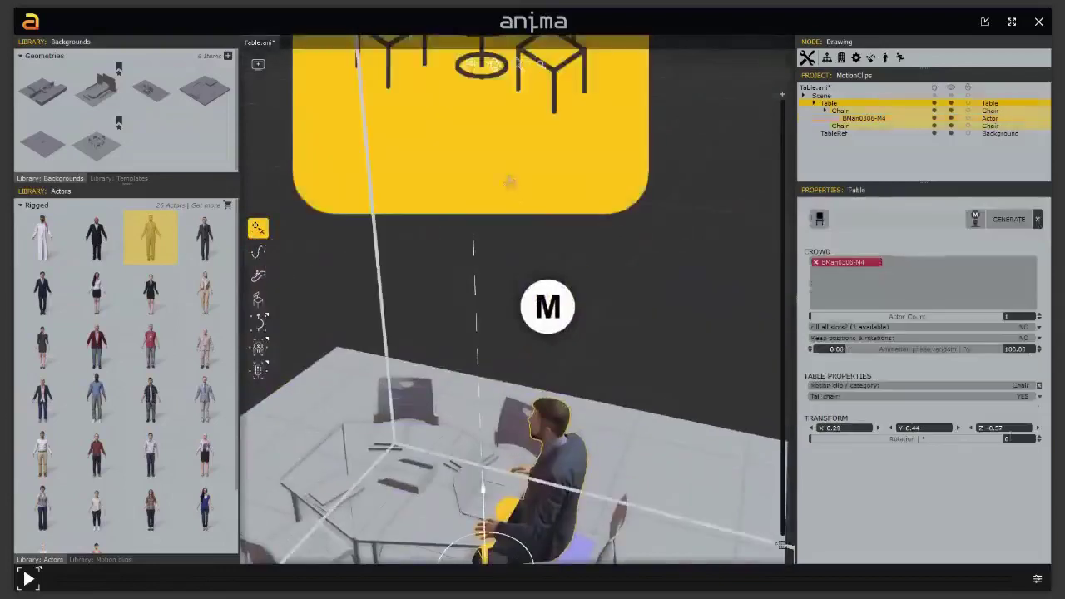
{"action": "left_click", "coordinate": [1039, 397]}
{"action": "left_click", "coordinate": [1021, 408]}
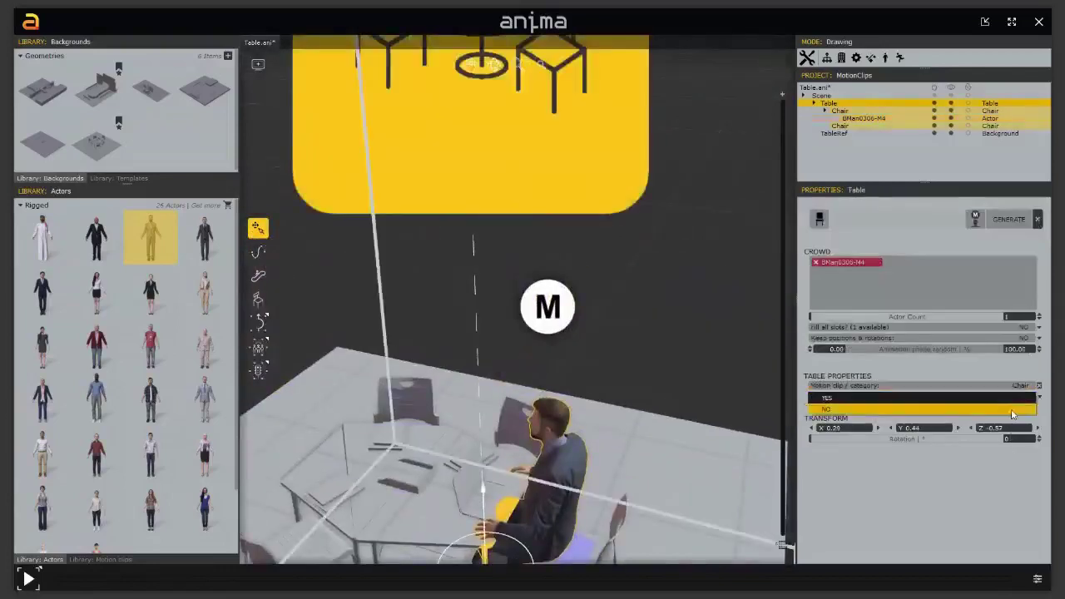
{"action": "middle_click_drag", "start_coordinate": [548, 423], "coordinate": [554, 480]}
{"action": "middle_click_drag", "start_coordinate": [549, 308], "coordinate": [530, 36]}
{"action": "middle_click_drag", "start_coordinate": [537, 424], "coordinate": [530, 363]}
{"action": "scroll", "coordinate": [541, 423], "scroll_direction": "up", "scroll_amount": 3}
{"action": "scroll", "coordinate": [543, 395], "scroll_direction": "up", "scroll_amount": 3}
{"action": "scroll", "coordinate": [538, 387], "scroll_direction": "down", "scroll_amount": 2}
{"action": "scroll", "coordinate": [456, 325], "scroll_direction": "down", "scroll_amount": 2}
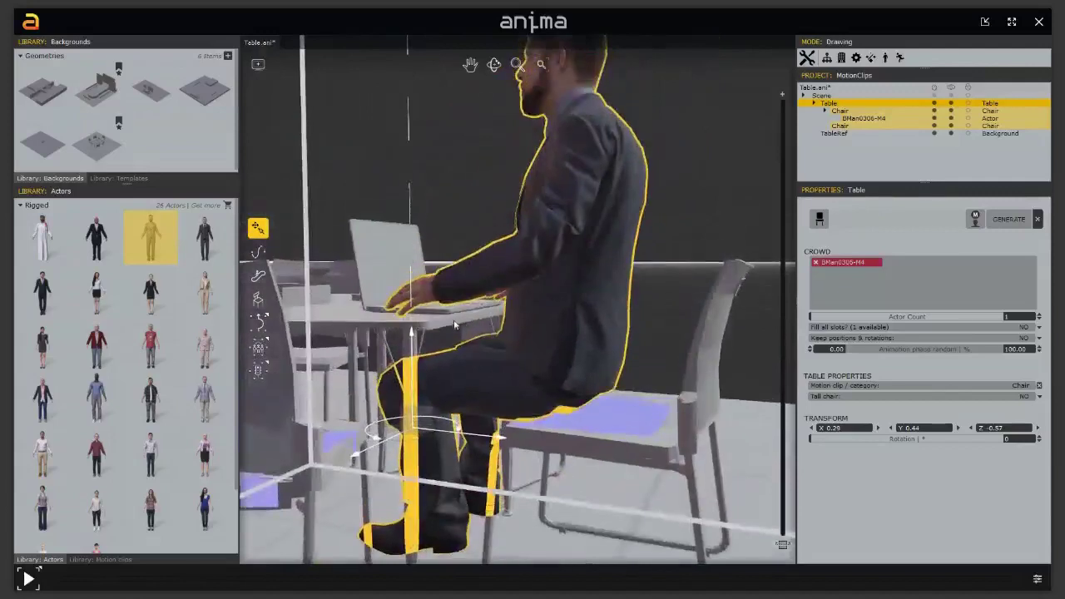
{"action": "scroll", "coordinate": [439, 315], "scroll_direction": "up", "scroll_amount": 2}
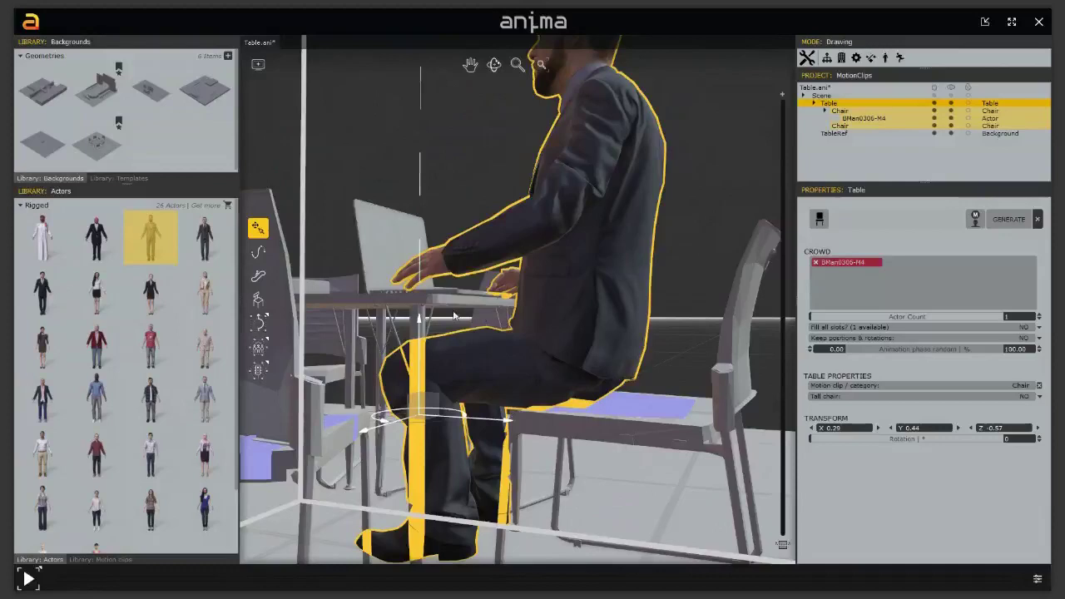
{"action": "right_click_drag", "start_coordinate": [473, 299], "coordinate": [478, 396]}
{"action": "right_click_drag", "start_coordinate": [430, 455], "coordinate": [431, 448]}
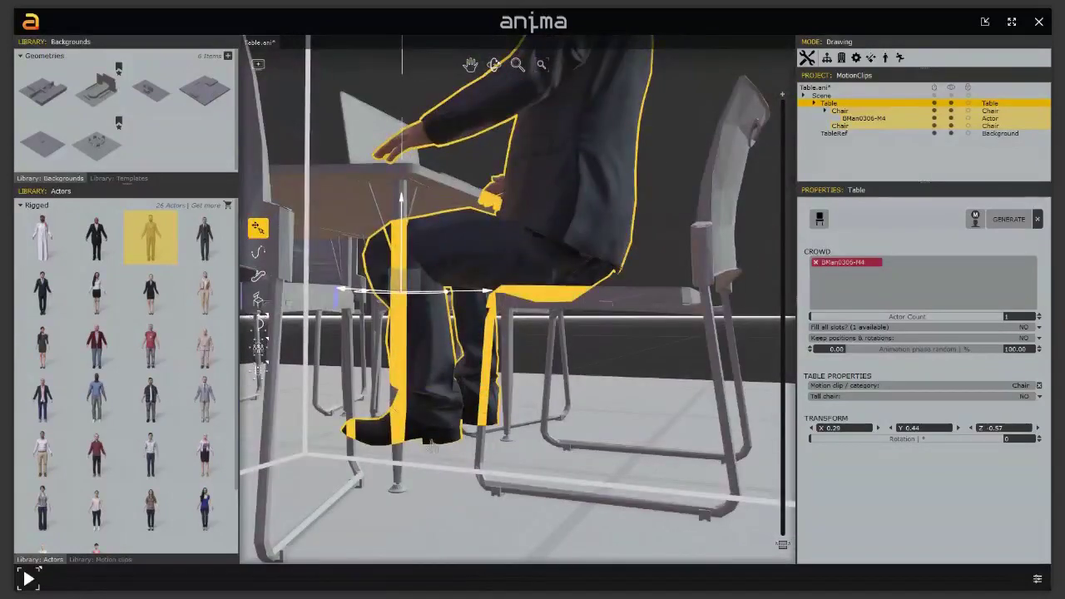
{"action": "right_click_drag", "start_coordinate": [426, 397], "coordinate": [560, 447]}
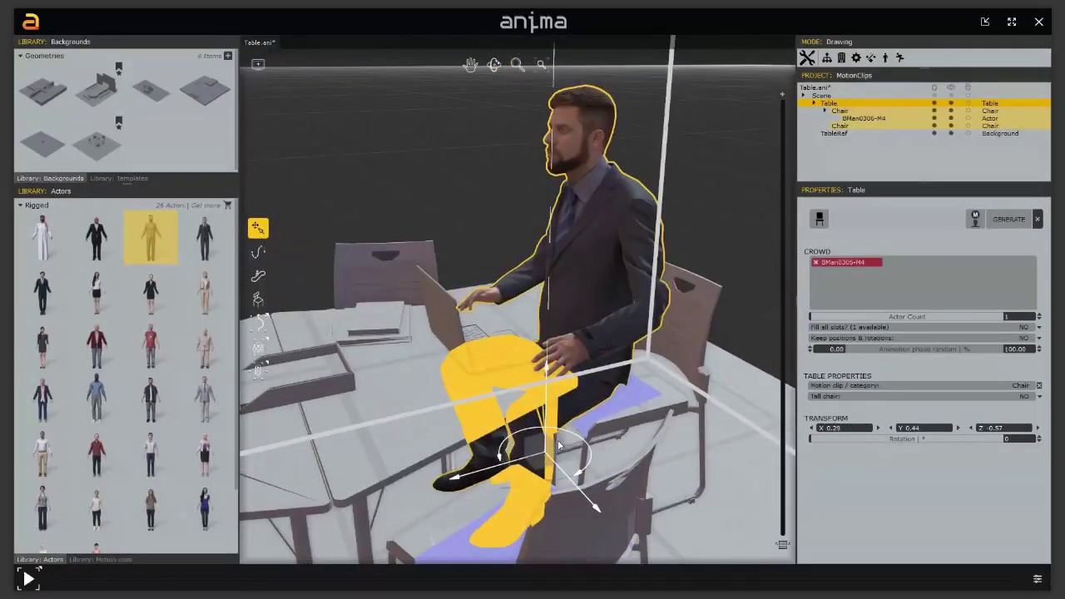
{"action": "middle_click_drag", "start_coordinate": [560, 447], "coordinate": [545, 463]}
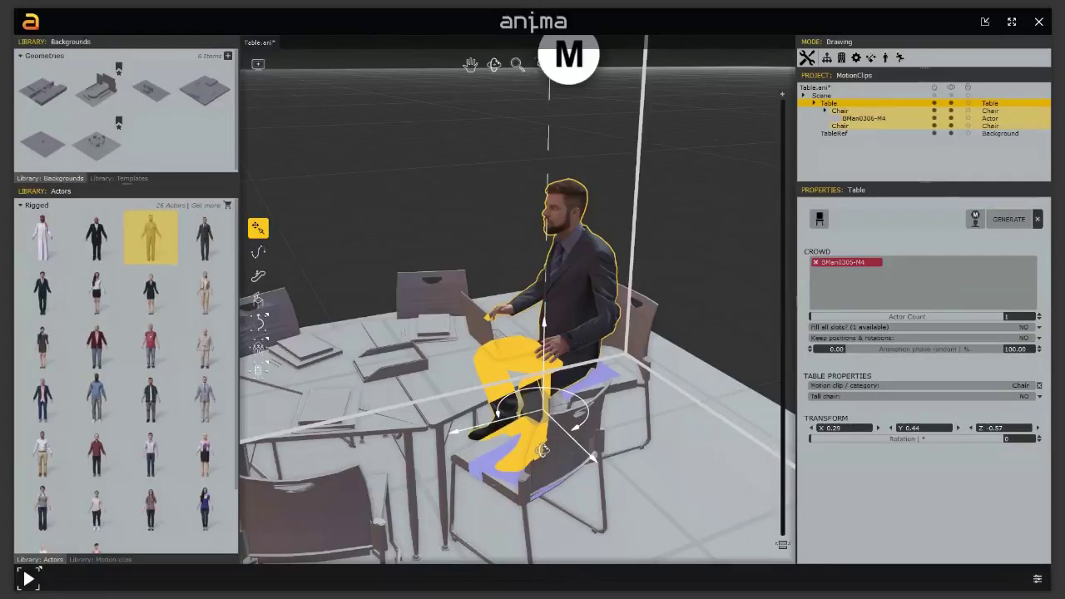
{"action": "middle_click_drag", "start_coordinate": [541, 450], "coordinate": [538, 435]}
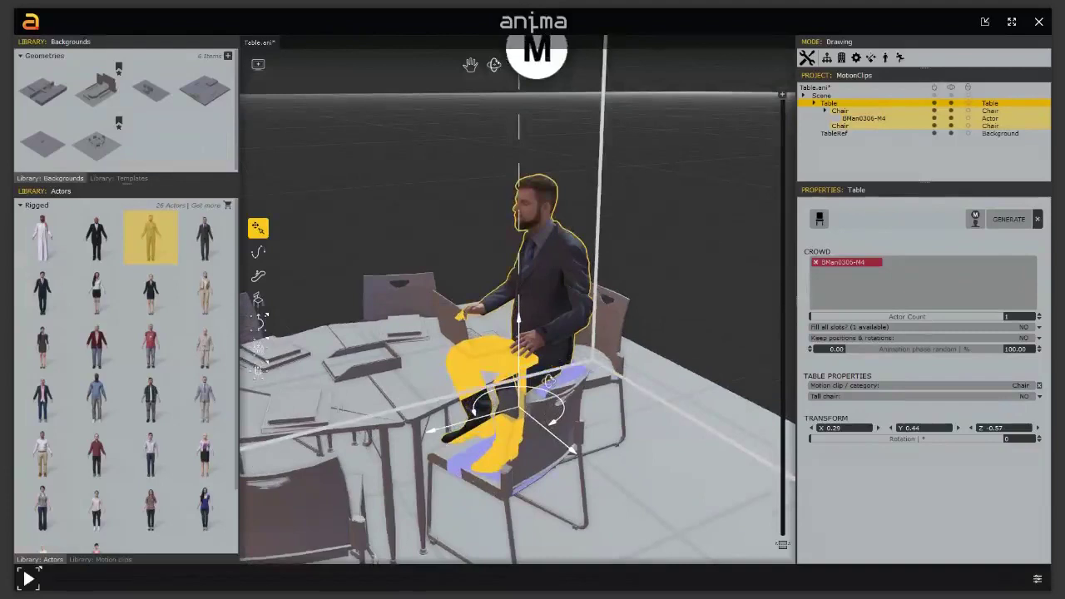
{"action": "middle_click_drag", "start_coordinate": [548, 380], "coordinate": [559, 421]}
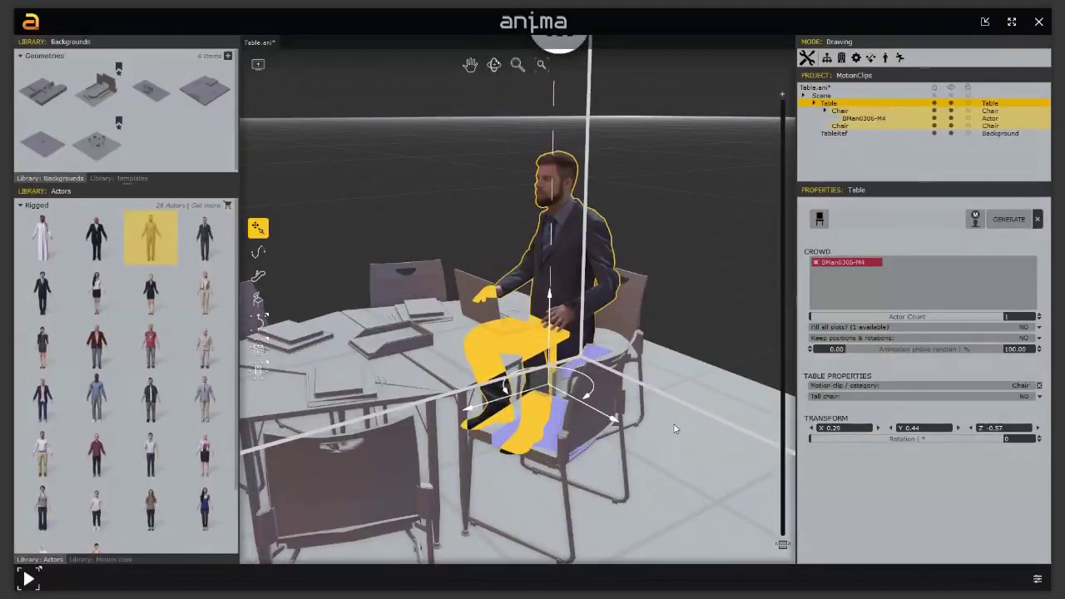
{"action": "middle_click_drag", "start_coordinate": [675, 430], "coordinate": [634, 392]}
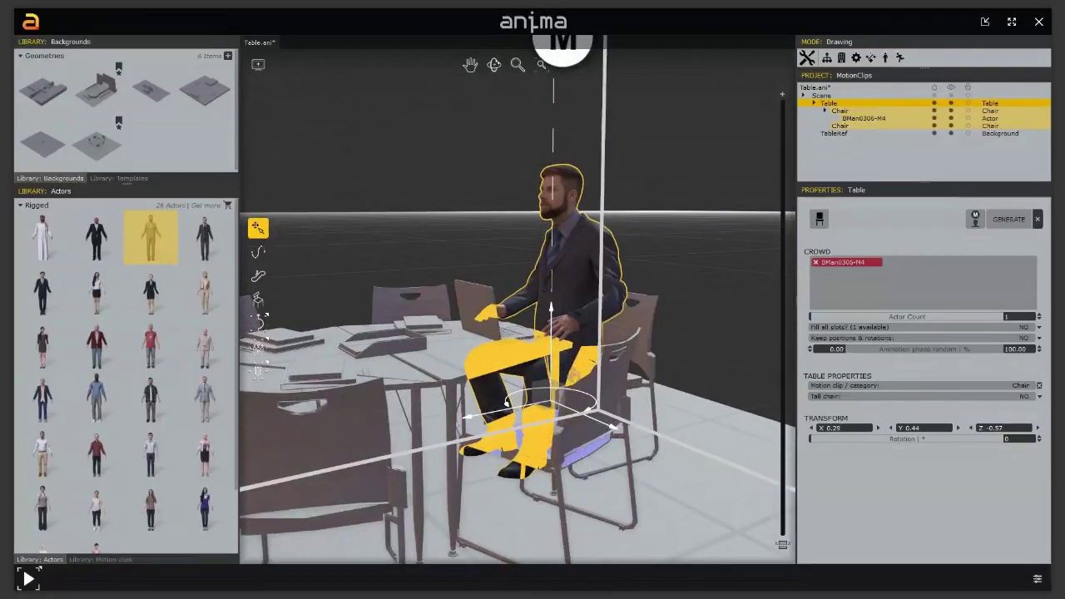
{"action": "middle_click_drag", "start_coordinate": [598, 380], "coordinate": [619, 393]}
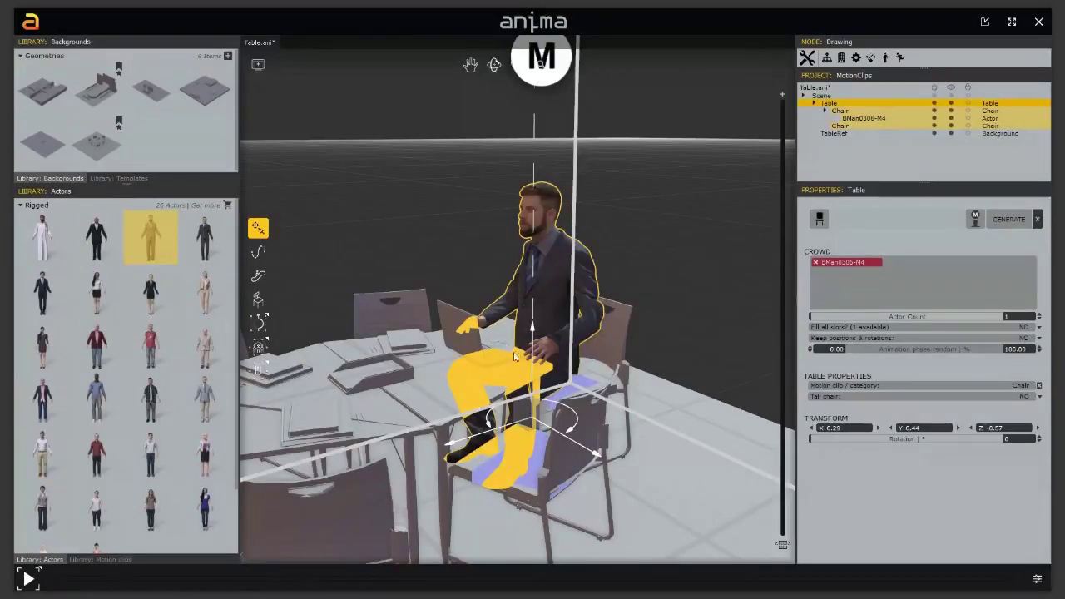
{"action": "middle_click_drag", "start_coordinate": [553, 383], "coordinate": [552, 421]}
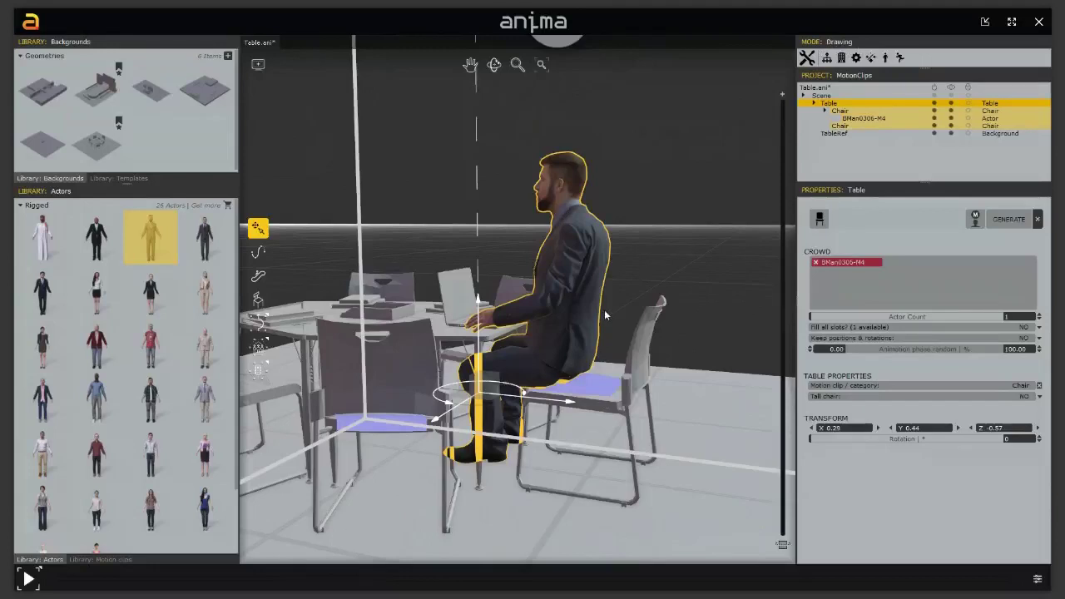
{"action": "middle_click_drag", "start_coordinate": [446, 413], "coordinate": [503, 434]}
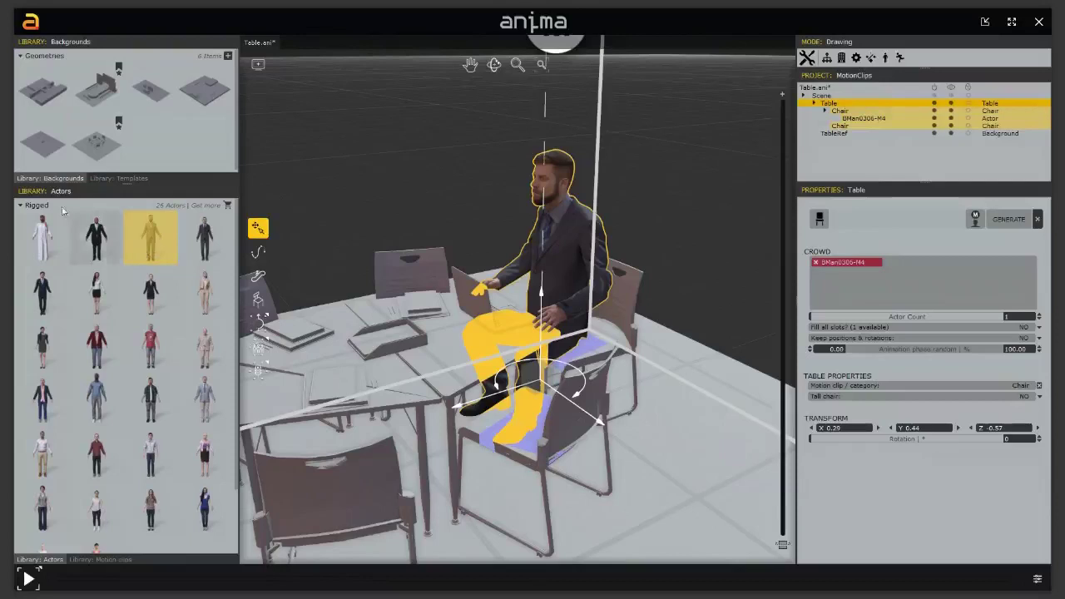
{"action": "right_click", "coordinate": [151, 247]}
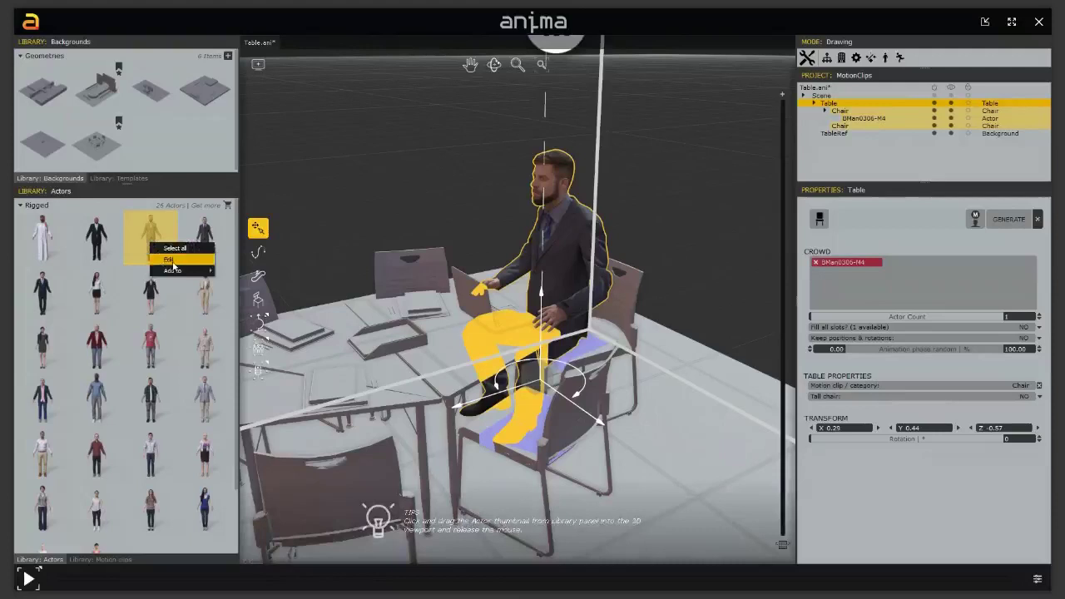
{"action": "left_click", "coordinate": [151, 229]}
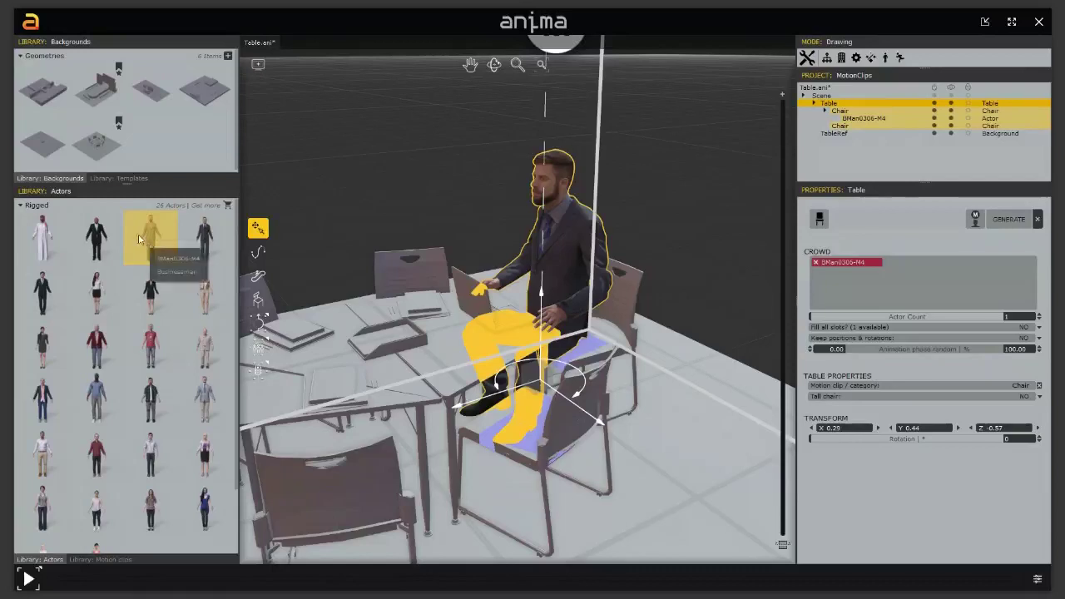
Open the BMan0306-M4 businessman actor from the Actors library in the actor editor
{"action": "right_click", "coordinate": [151, 239]}
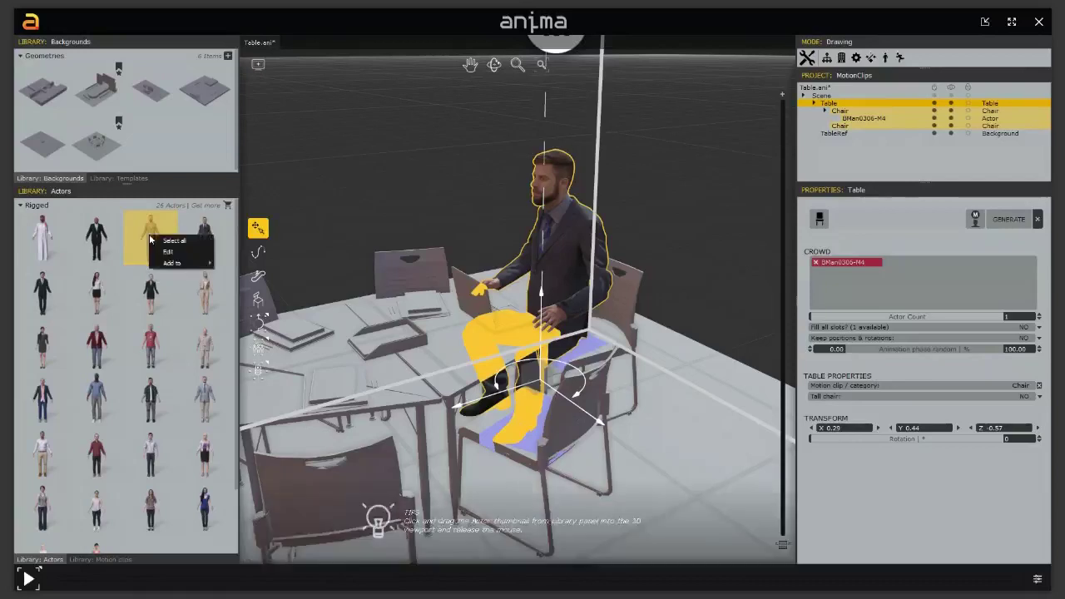
{"action": "left_click", "coordinate": [150, 240]}
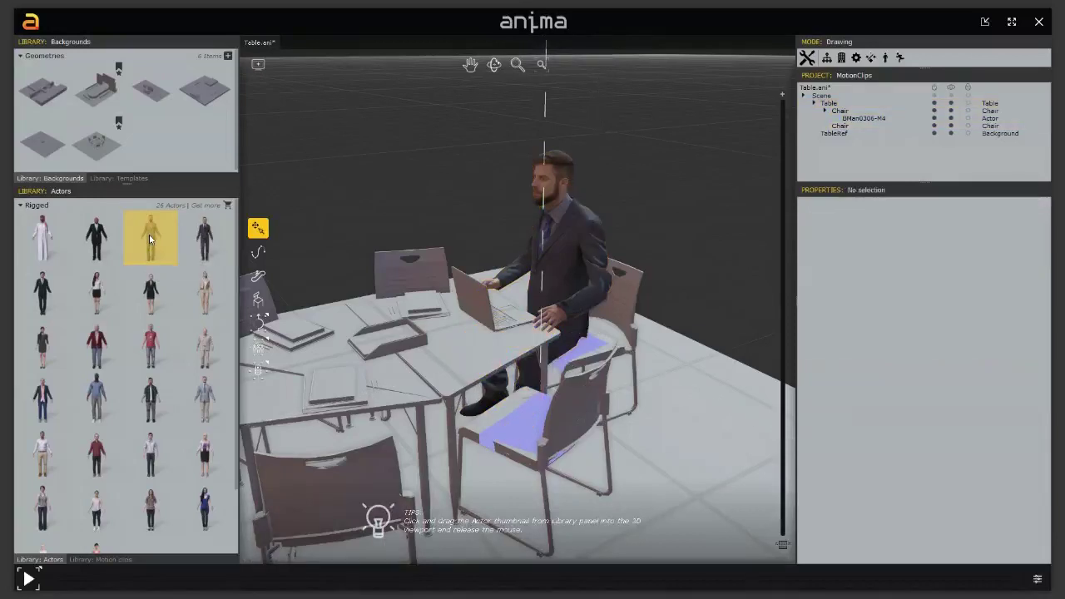
{"action": "right_click", "coordinate": [151, 240]}
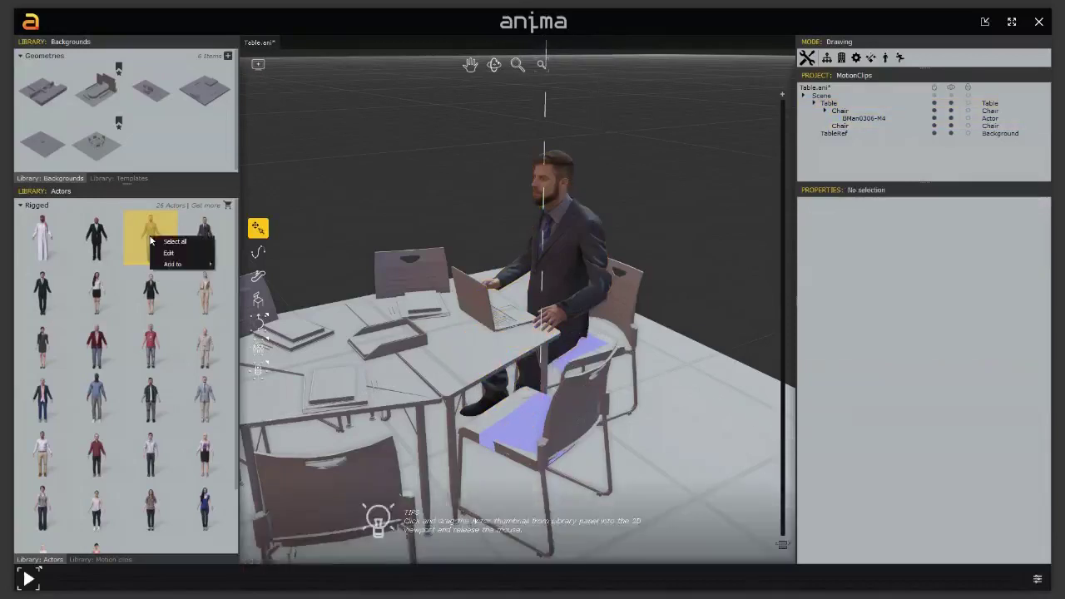
{"action": "left_click", "coordinate": [168, 253]}
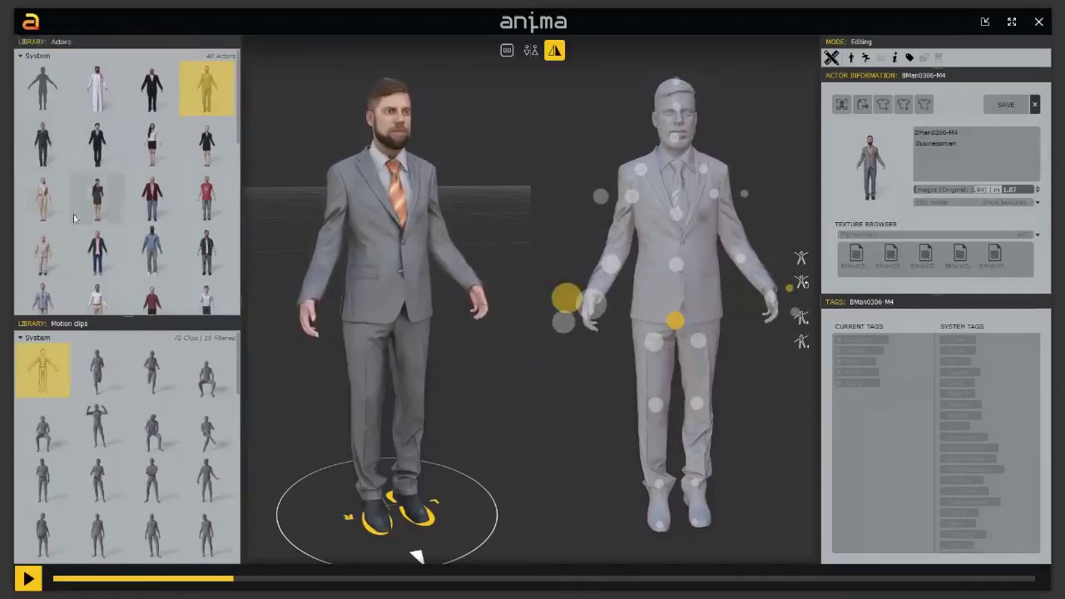
Duplicate the businessman actor and reveal the BMan0306-M4-1 copy under Project actors
{"action": "mouse_move", "coordinate": [105, 323]}
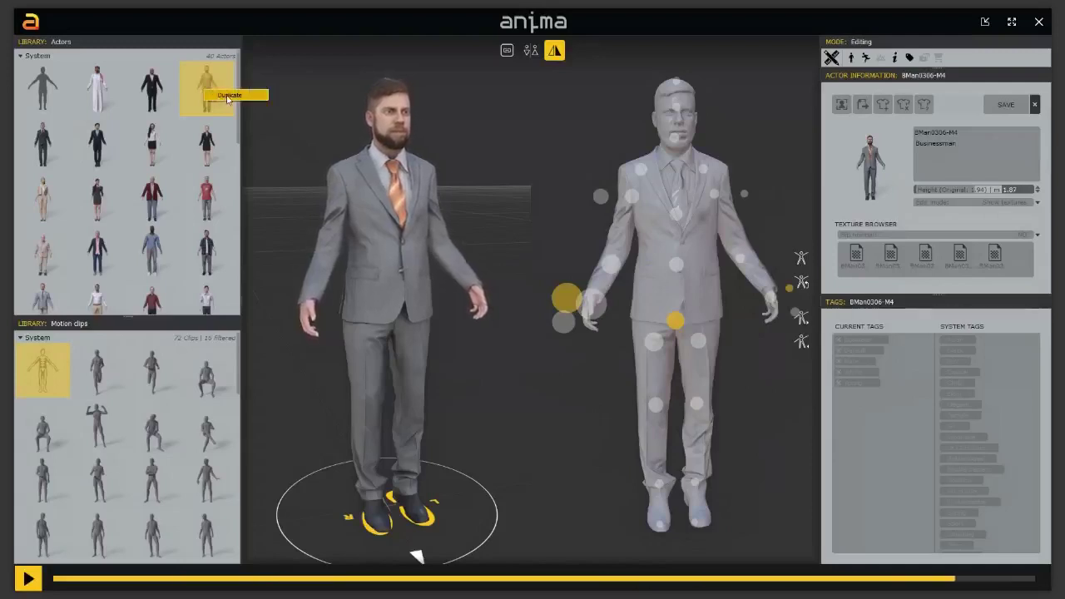
{"action": "left_click", "coordinate": [228, 97]}
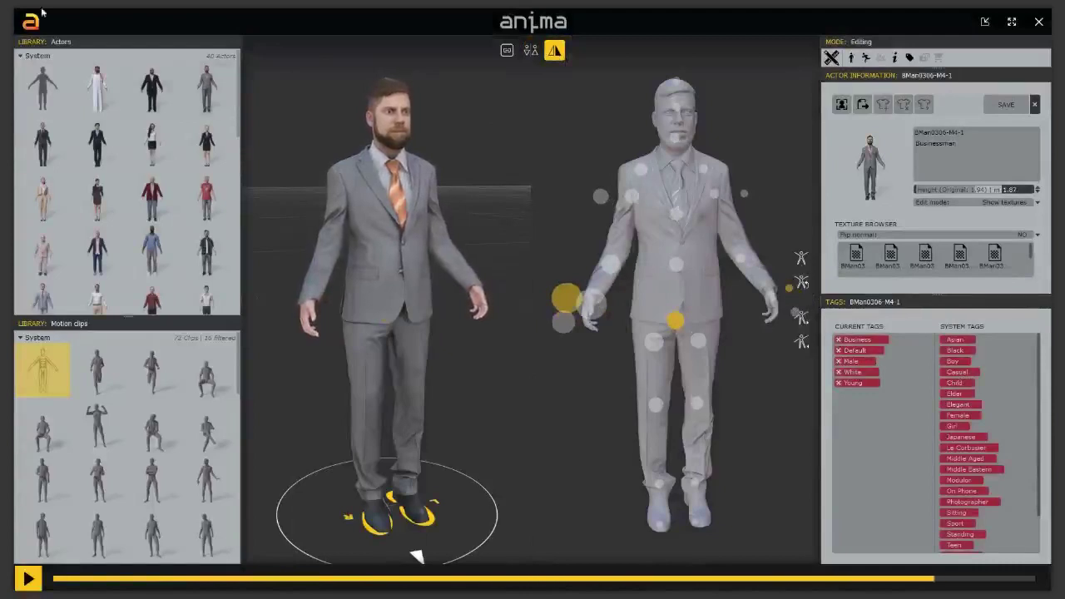
{"action": "left_click", "coordinate": [19, 56]}
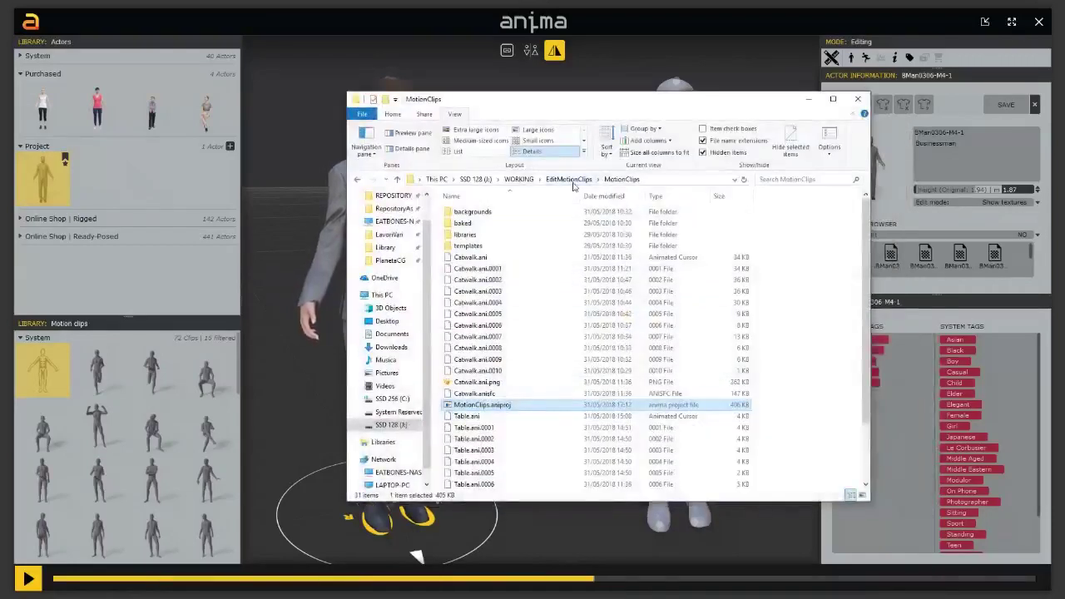
In File Explorer, select 8Man0306-M4-1.y in MotionClips/libraries/models, then minimize the window
{"action": "left_click", "coordinate": [567, 179]}
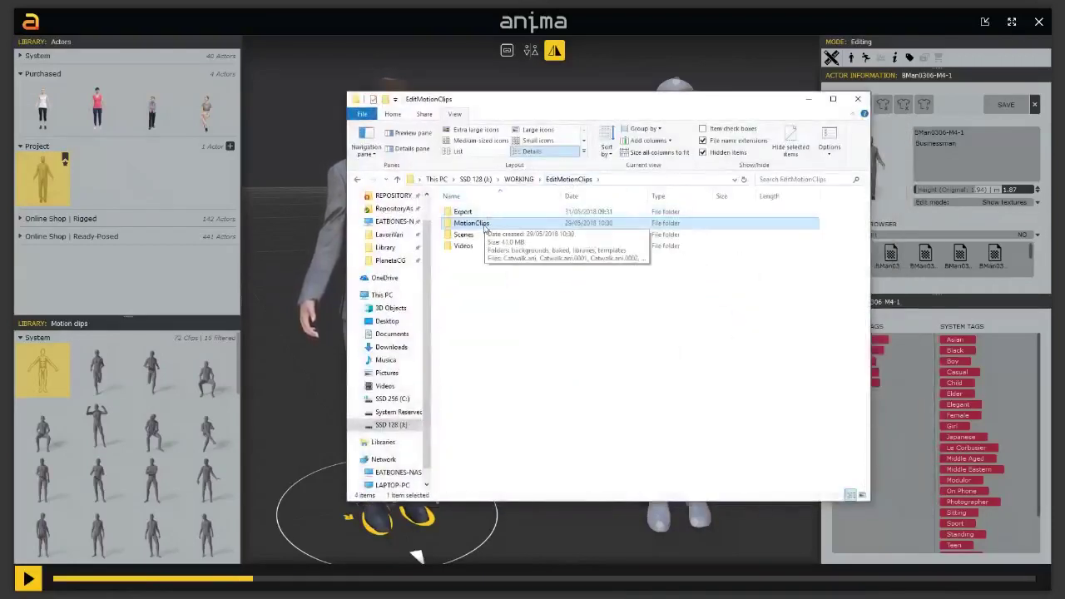
{"action": "double_click", "coordinate": [487, 224]}
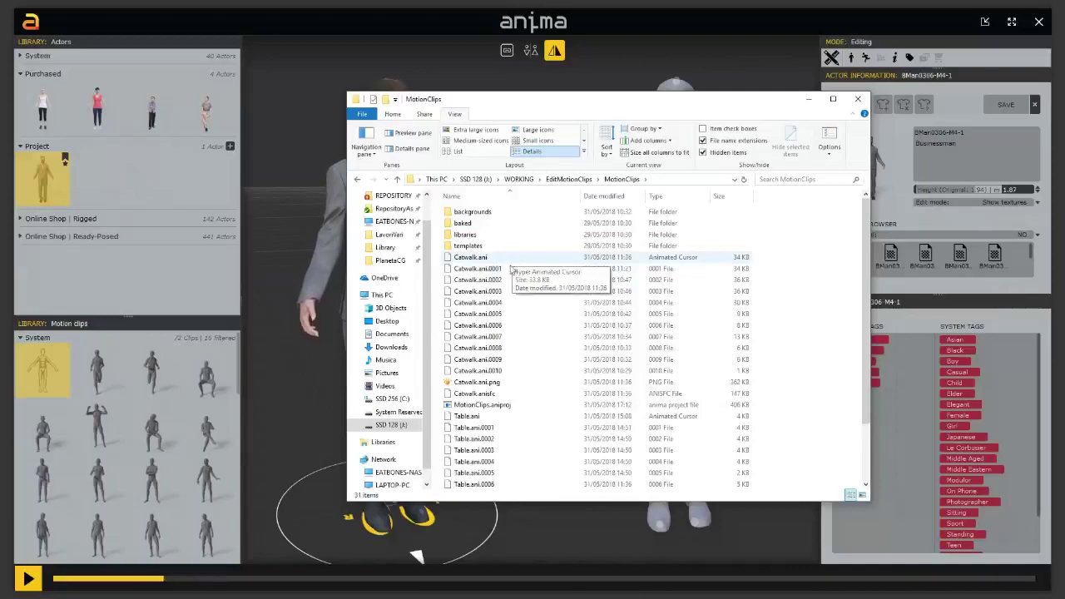
{"action": "double_click", "coordinate": [465, 236]}
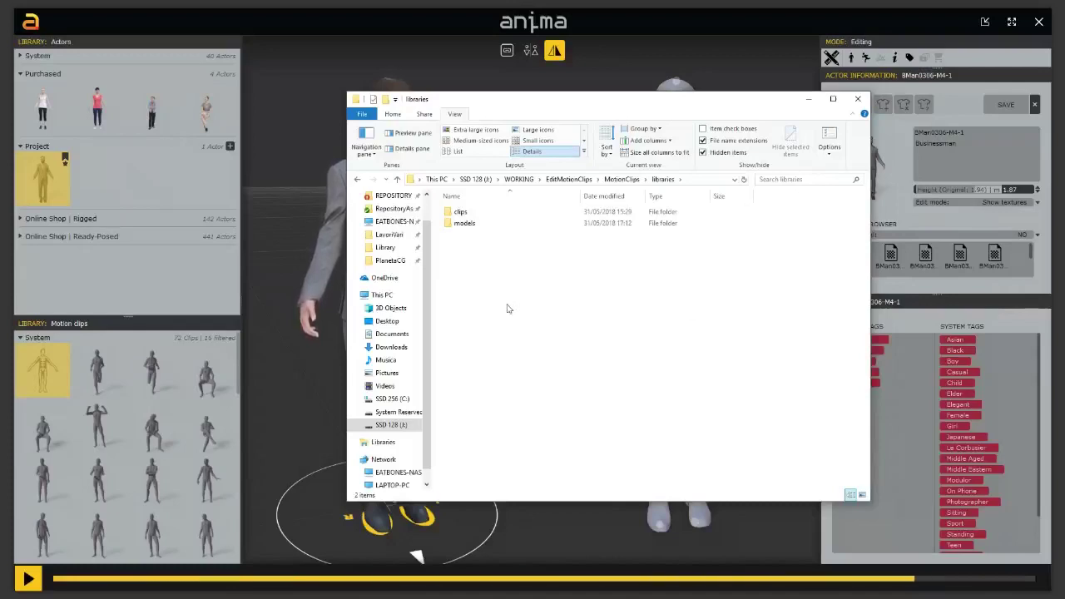
{"action": "double_click", "coordinate": [466, 224]}
{"action": "left_click", "coordinate": [465, 213]}
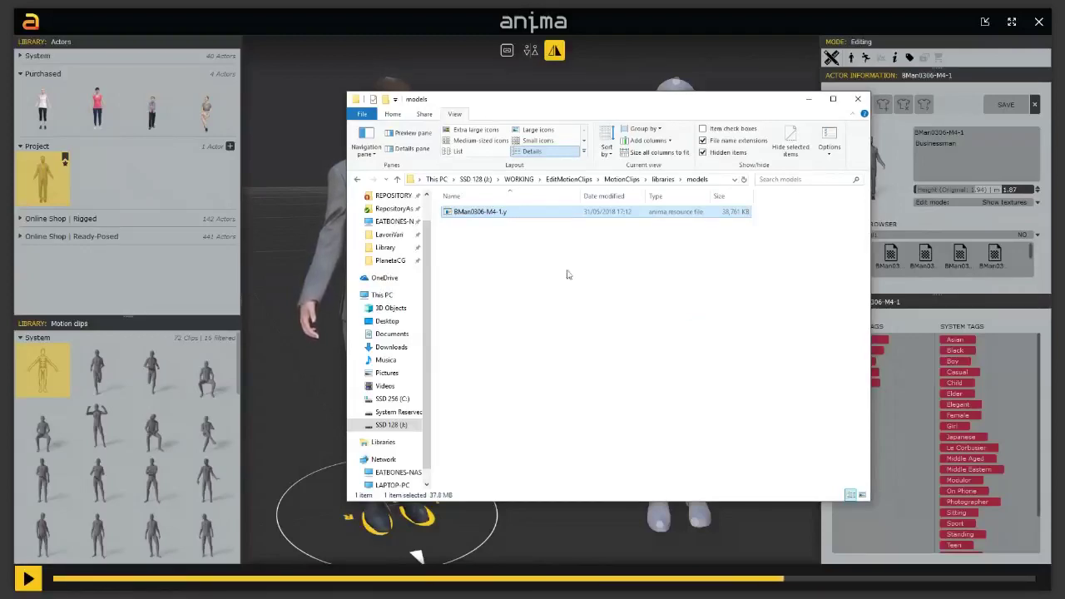
{"action": "left_click", "coordinate": [808, 102]}
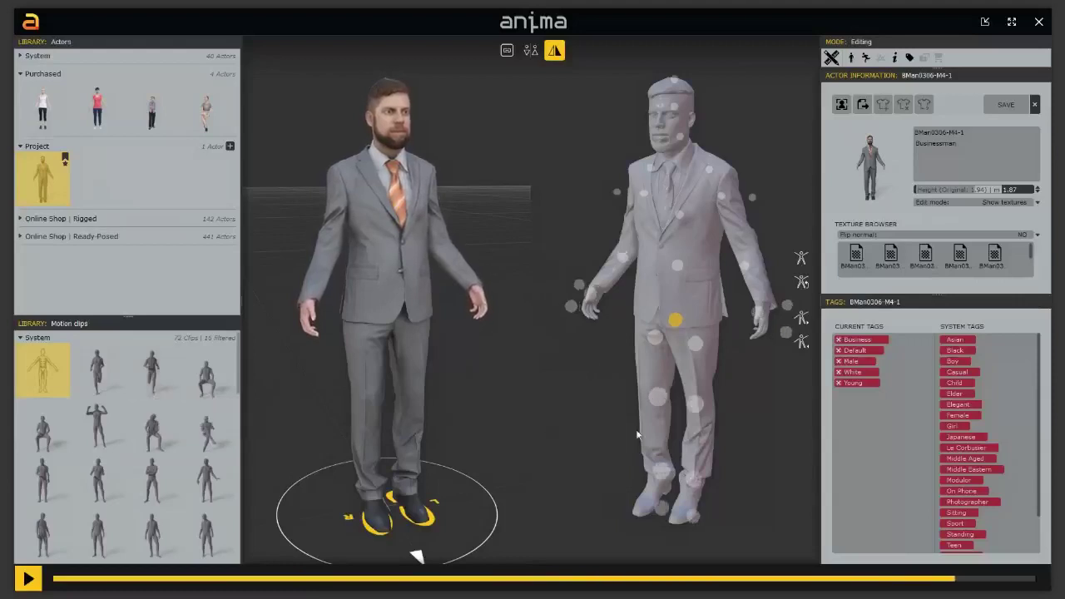
Turn the BMan0306-M4-1 actor slightly and replay its rest-pose clip preview
{"action": "mouse_move", "coordinate": [608, 418]}
{"action": "left_mouse_down"}
{"action": "mouse_move", "coordinate": [619, 417]}
{"action": "mouse_move", "coordinate": [554, 430]}
{"action": "left_mouse_up"}
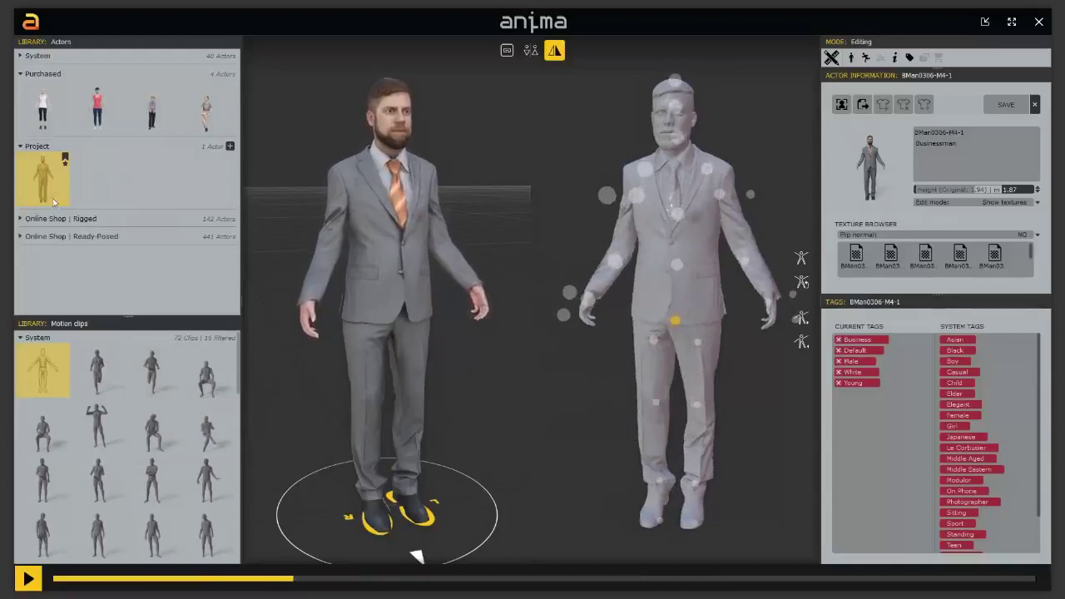
{"action": "left_click", "coordinate": [41, 380]}
{"action": "mouse_move", "coordinate": [48, 383]}
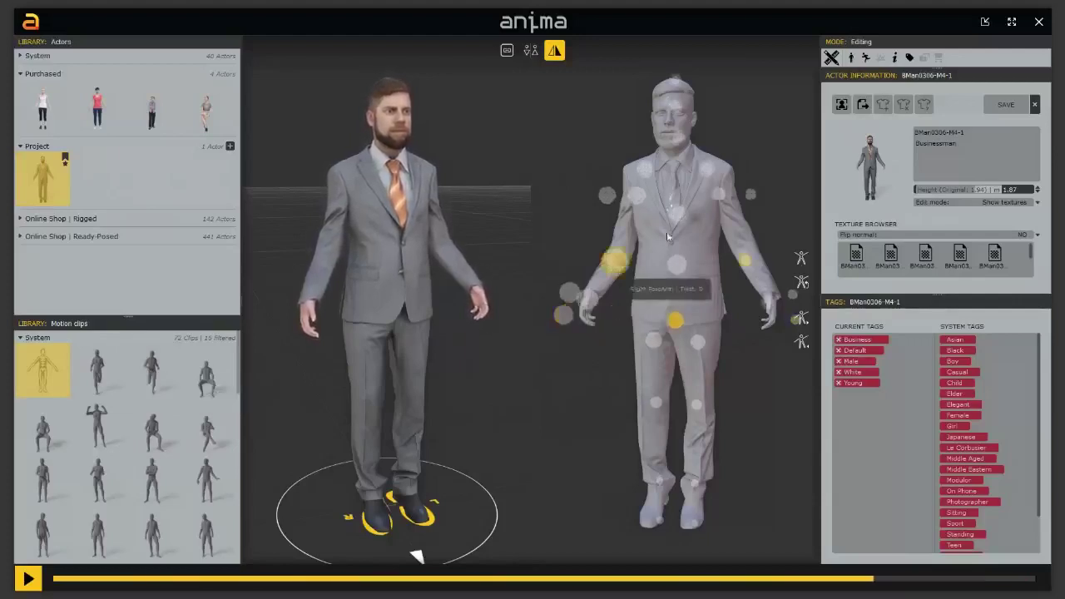
In Drawing mode, give the seated actor the Sitting (Idle Male) chair clip, then open it for editing
{"action": "left_click", "coordinate": [830, 59]}
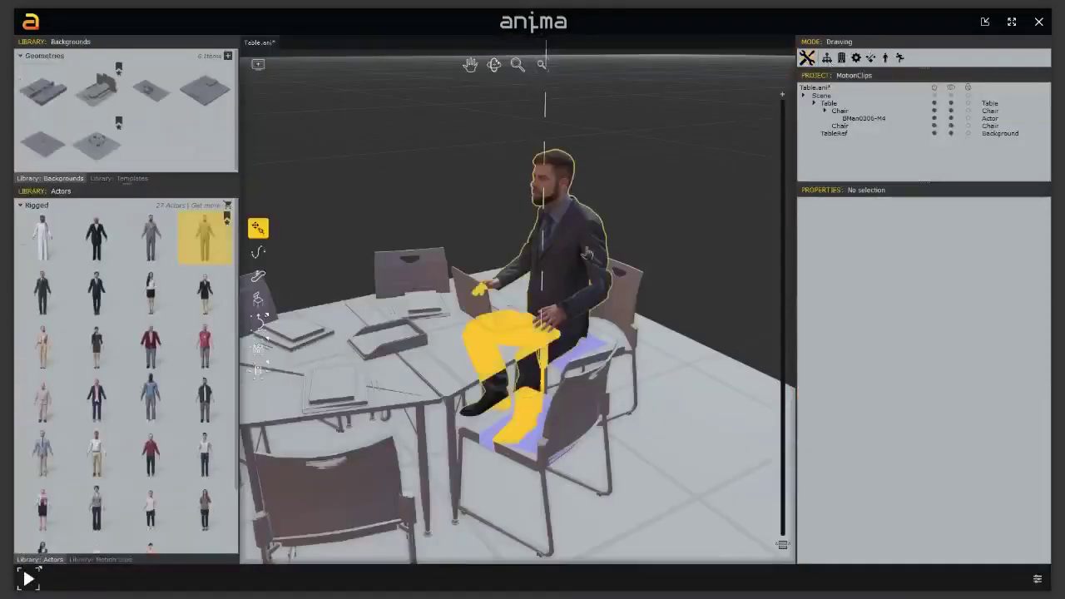
{"action": "left_click", "coordinate": [587, 251]}
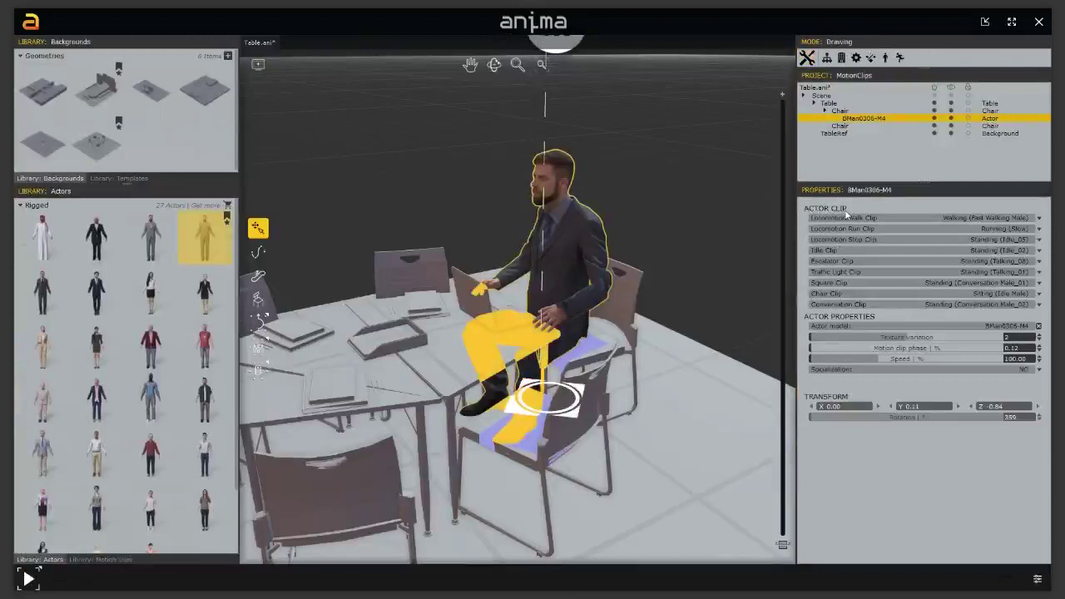
{"action": "mouse_move", "coordinate": [846, 215]}
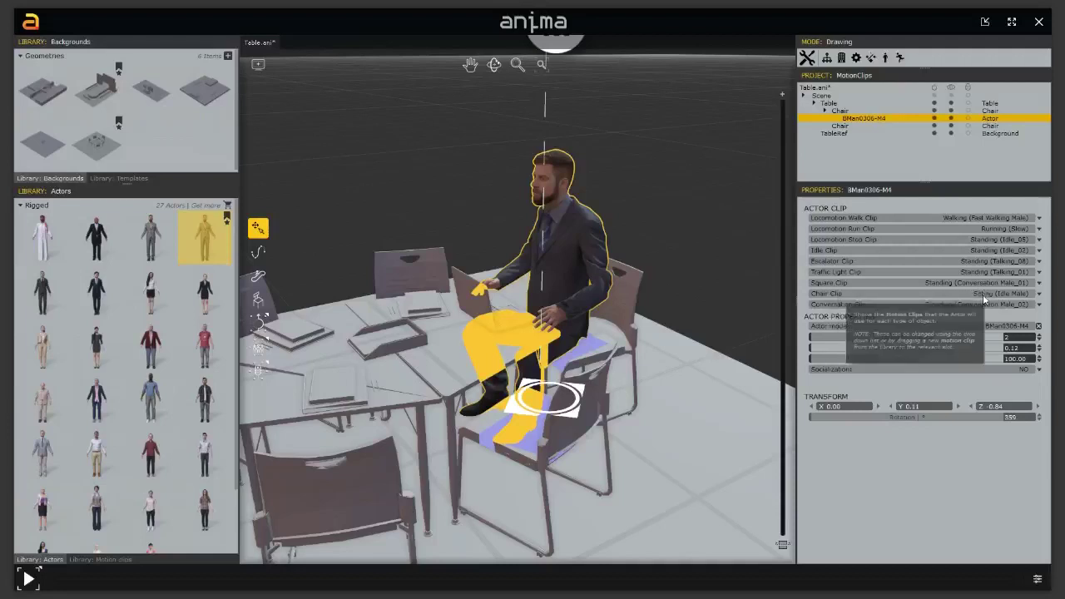
{"action": "left_click", "coordinate": [1038, 293]}
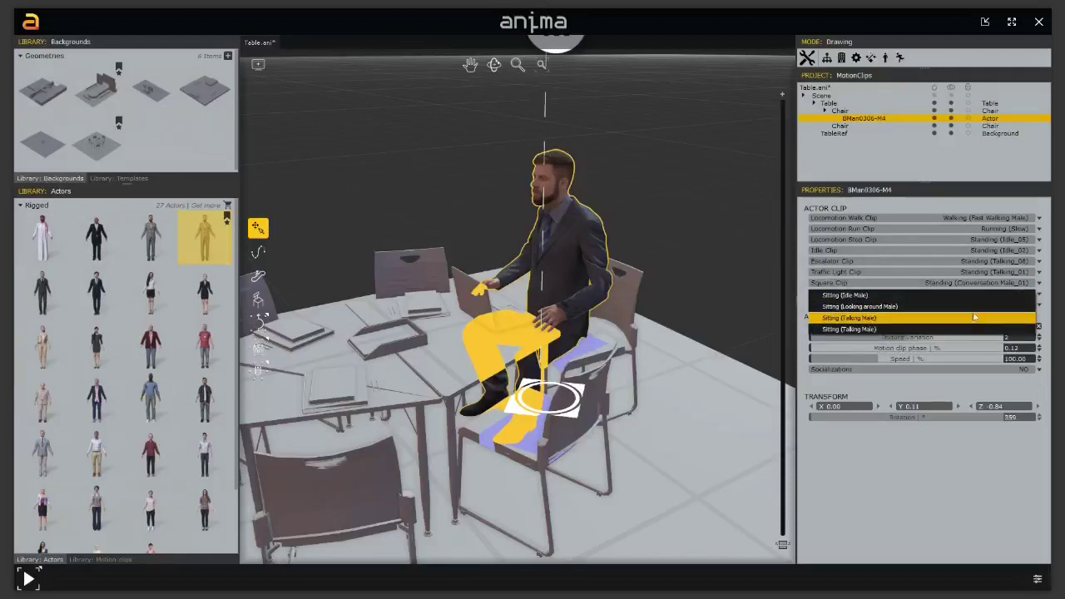
{"action": "left_click", "coordinate": [856, 299]}
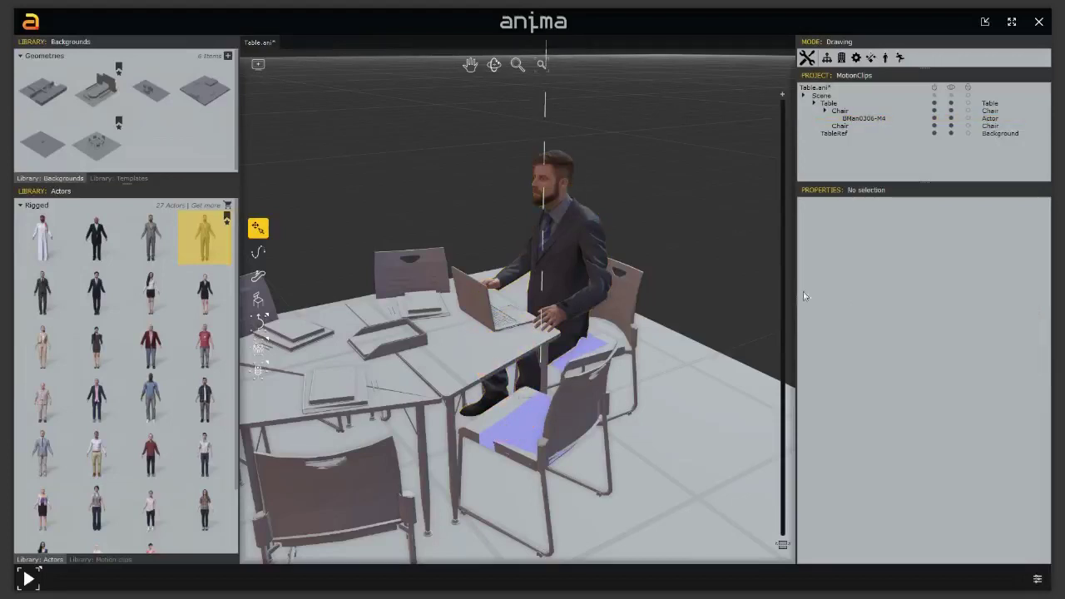
{"action": "left_click", "coordinate": [807, 58]}
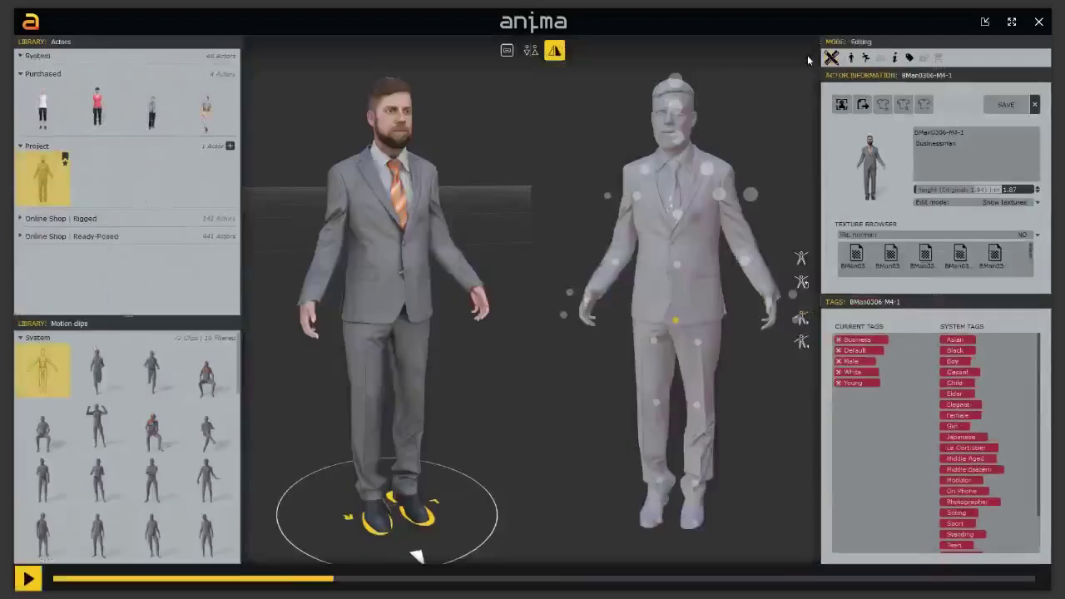
Search the motion clips for 'sitting' and apply Sitting (Idle Male) to BMan0306-M4-1
{"action": "mouse_move", "coordinate": [73, 327]}
{"action": "left_click", "coordinate": [73, 327]}
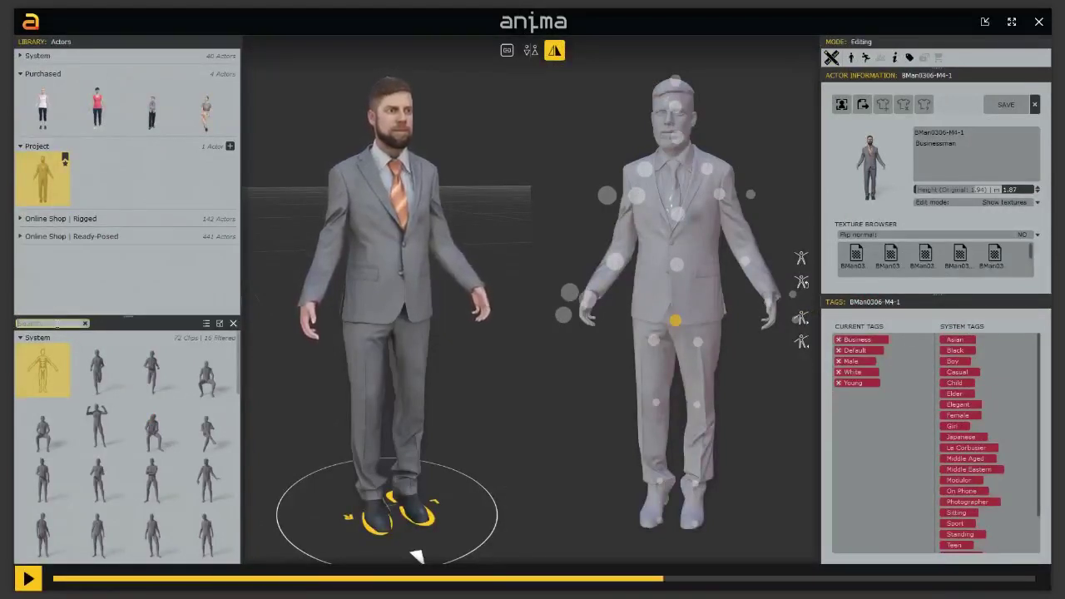
{"action": "type", "text": "sitting"}
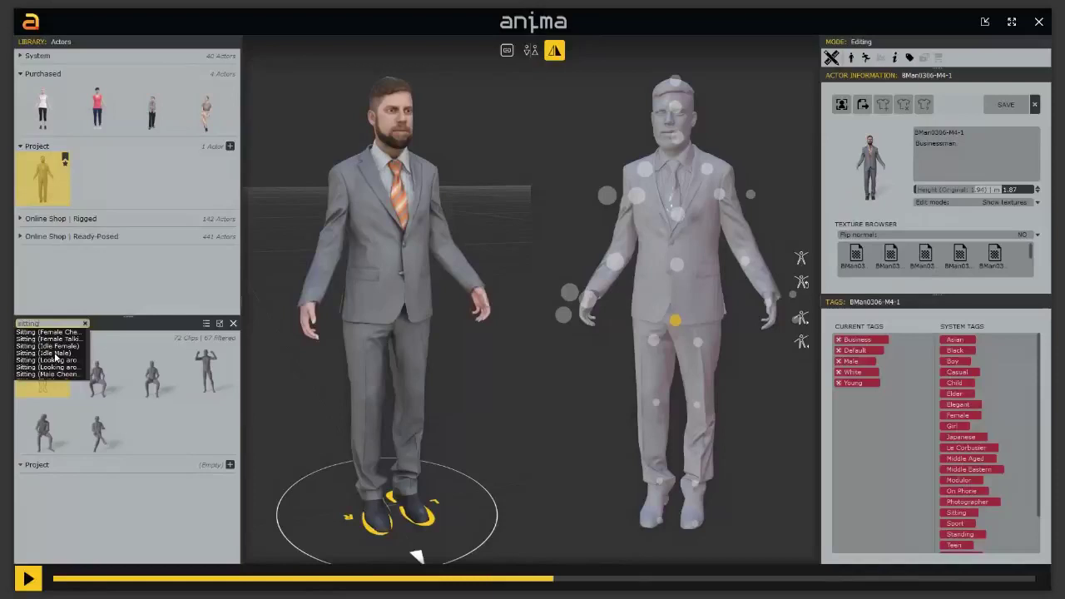
{"action": "left_click", "coordinate": [55, 356]}
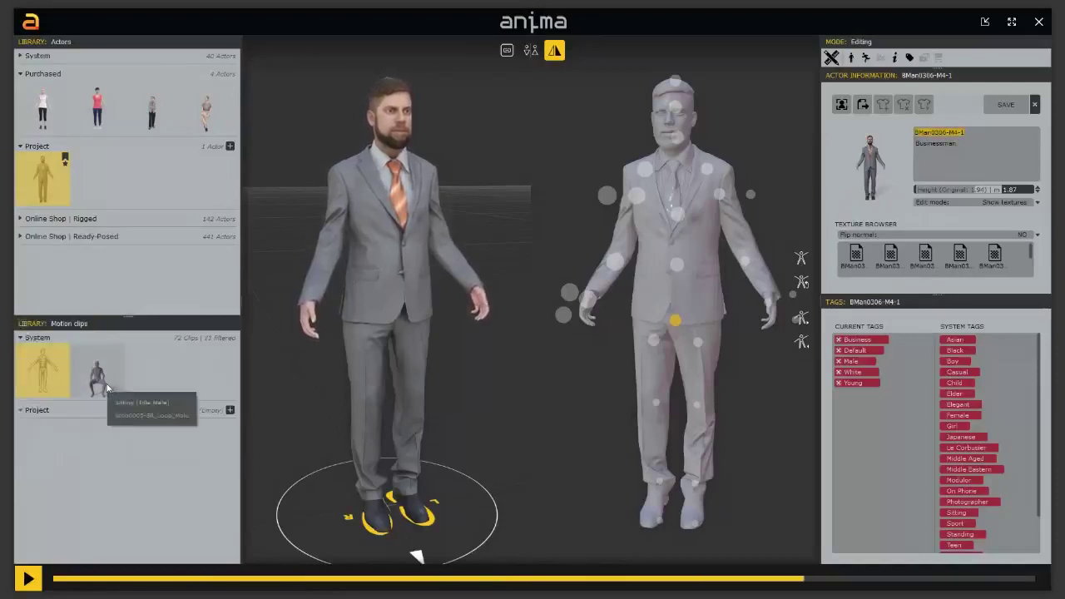
{"action": "mouse_move", "coordinate": [72, 326]}
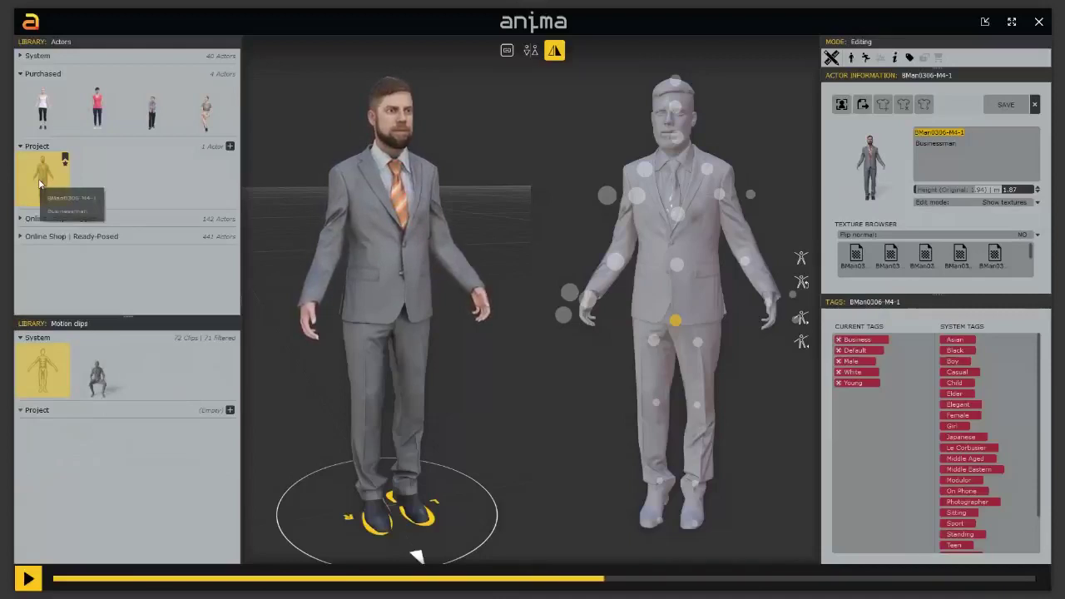
{"action": "left_click", "coordinate": [101, 377]}
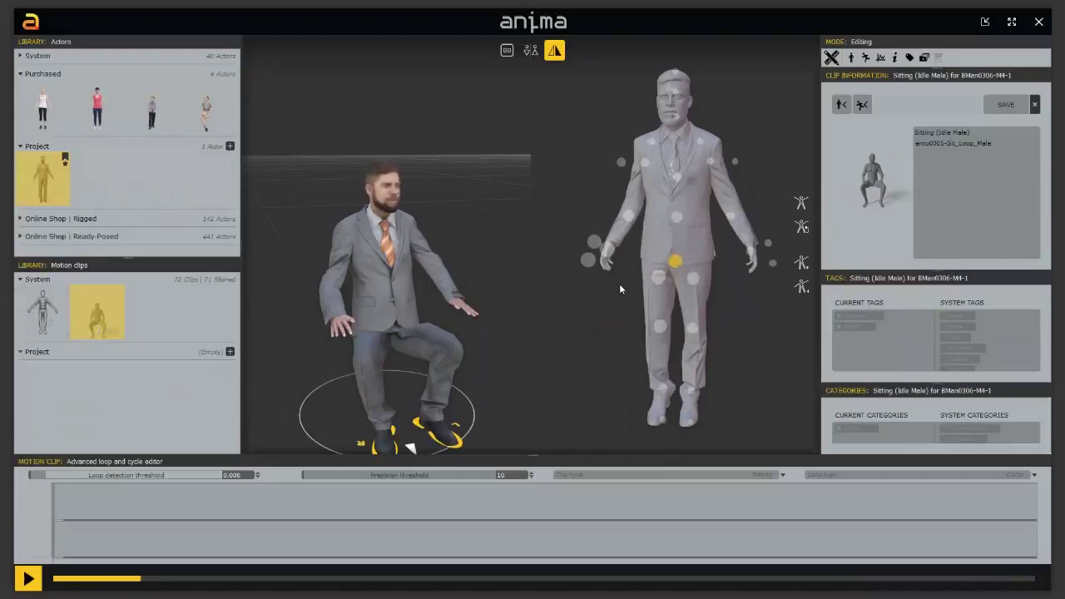
Orbit the preview, then turn the BMan0306-M4-1 rig to its side and back to the front
{"action": "left_click_drag", "start_coordinate": [594, 322], "coordinate": [468, 379]}
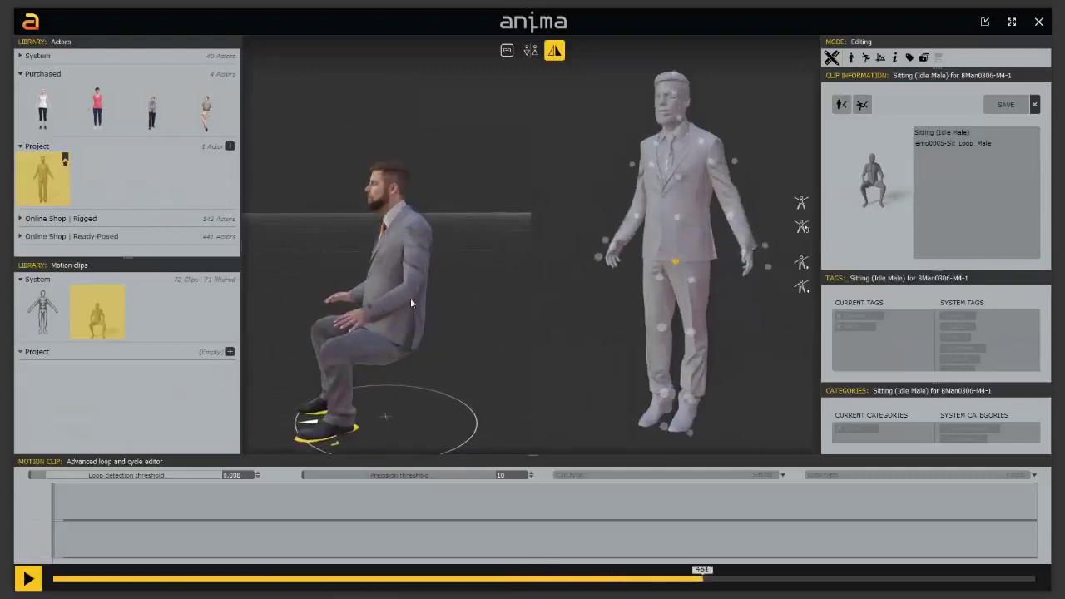
{"action": "left_click_drag", "start_coordinate": [717, 343], "coordinate": [782, 359]}
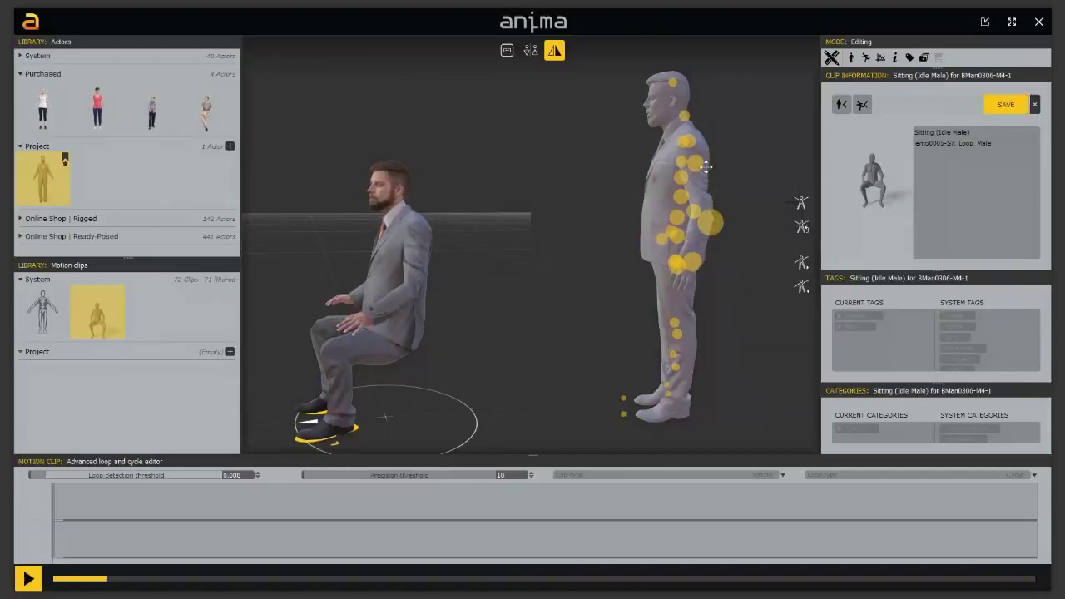
{"action": "mouse_move", "coordinate": [596, 284]}
{"action": "left_mouse_down"}
{"action": "mouse_move", "coordinate": [513, 284]}
{"action": "mouse_move", "coordinate": [577, 288]}
{"action": "left_mouse_up"}
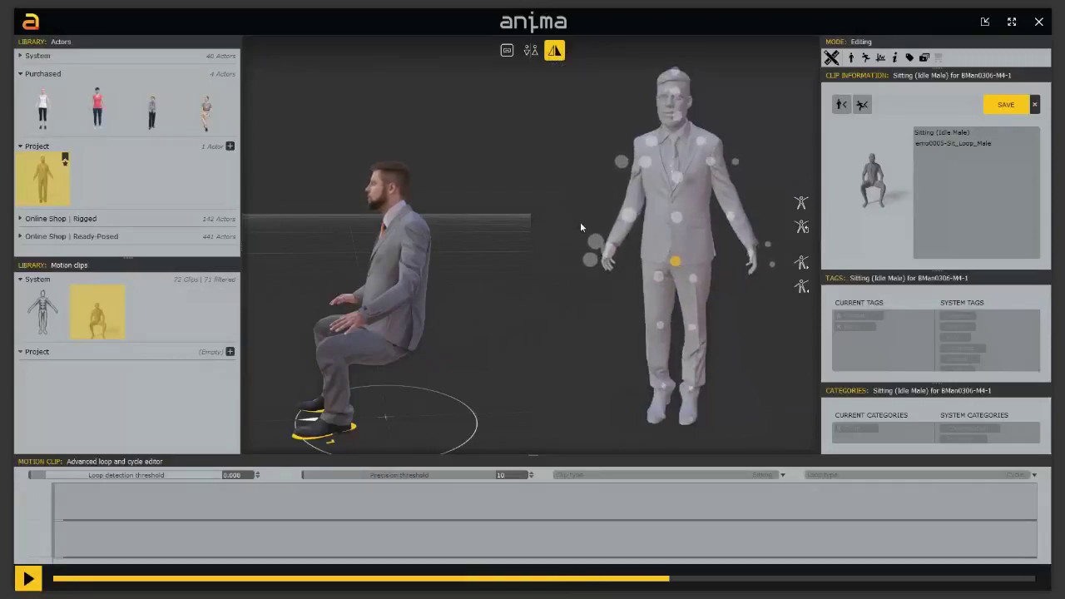
Shrink the joint markers and set the seated actor's Right Fist open/close to -15
{"action": "left_click", "coordinate": [554, 50]}
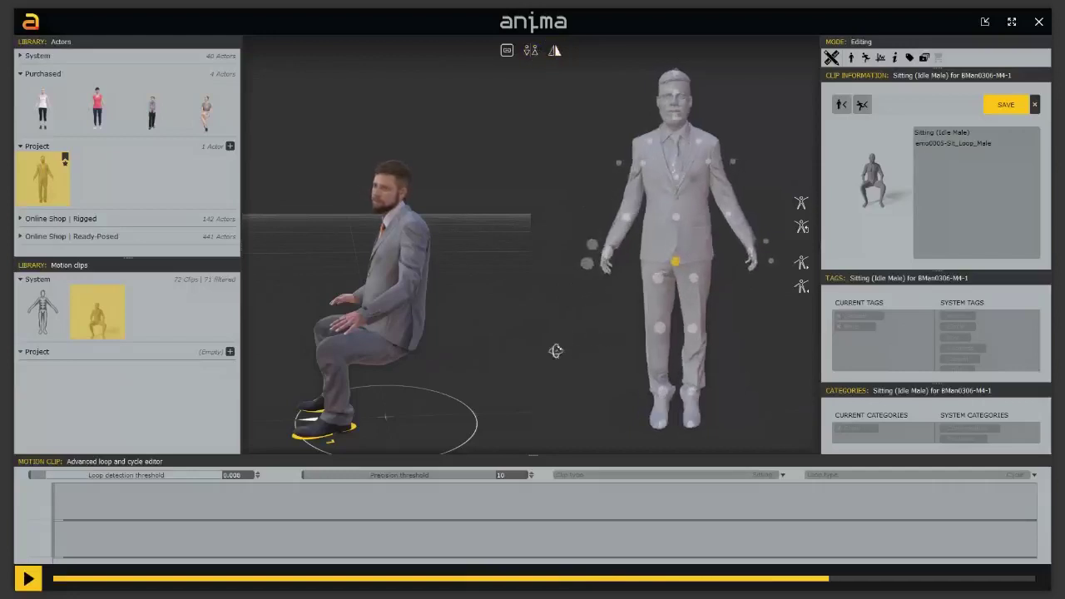
{"action": "left_click_drag", "start_coordinate": [435, 398], "coordinate": [340, 375]}
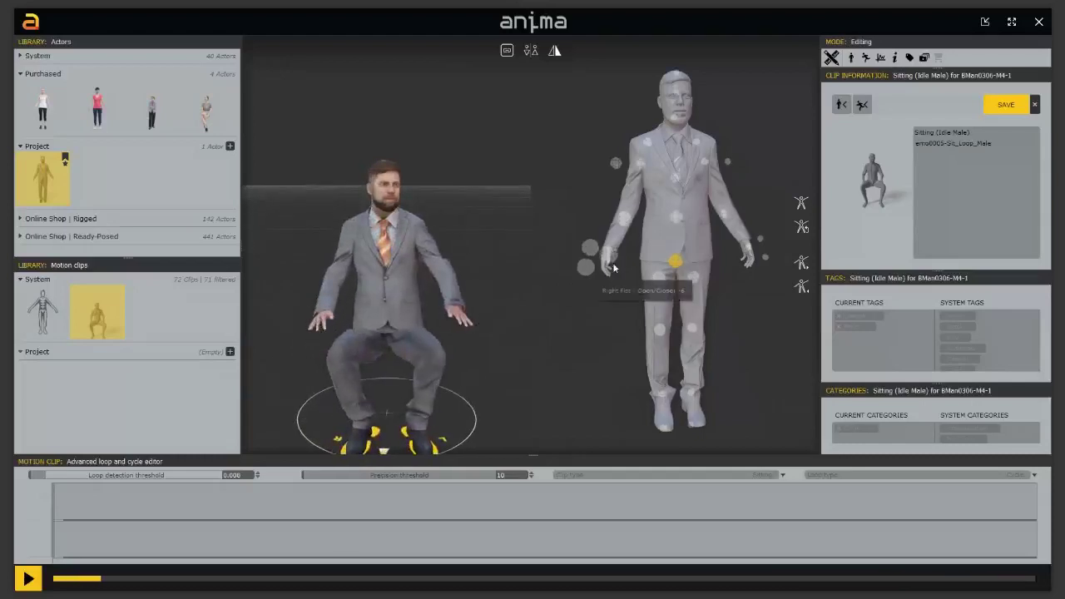
{"action": "left_click_drag", "start_coordinate": [592, 284], "coordinate": [575, 197]}
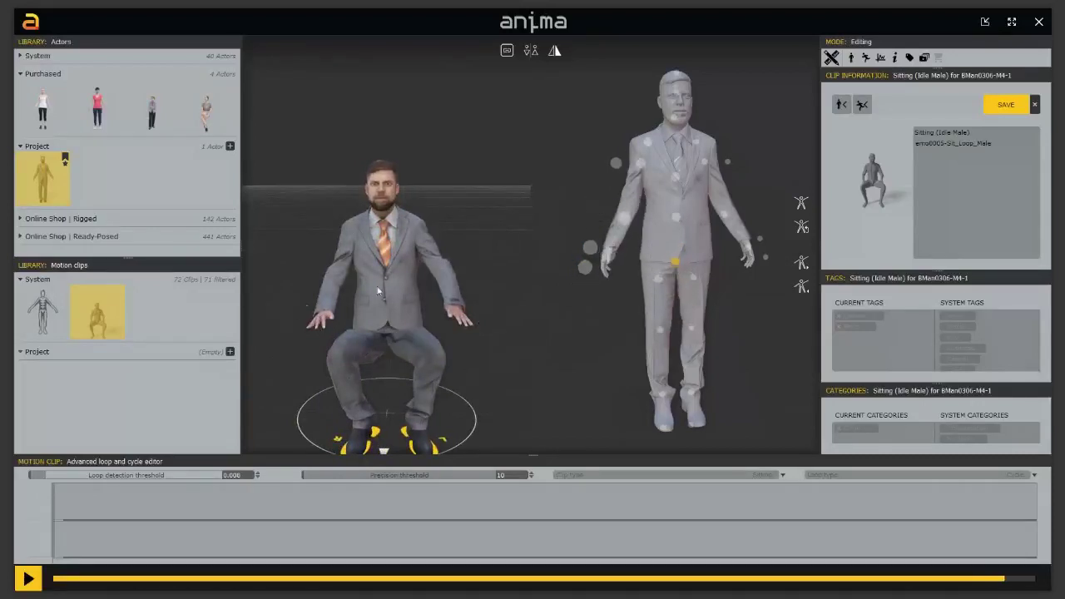
{"action": "middle_click_drag", "start_coordinate": [491, 348], "coordinate": [461, 349]}
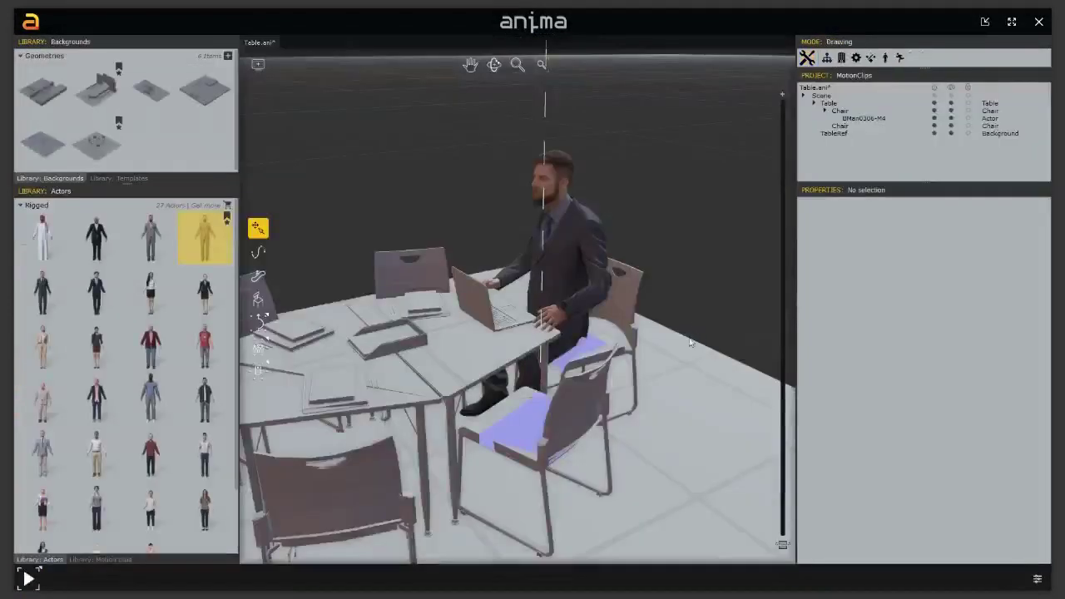
{"action": "left_click", "coordinate": [541, 275]}
{"action": "right_click_drag", "start_coordinate": [664, 363], "coordinate": [443, 326]}
{"action": "scroll", "coordinate": [433, 332], "scroll_direction": "up", "scroll_amount": 5}
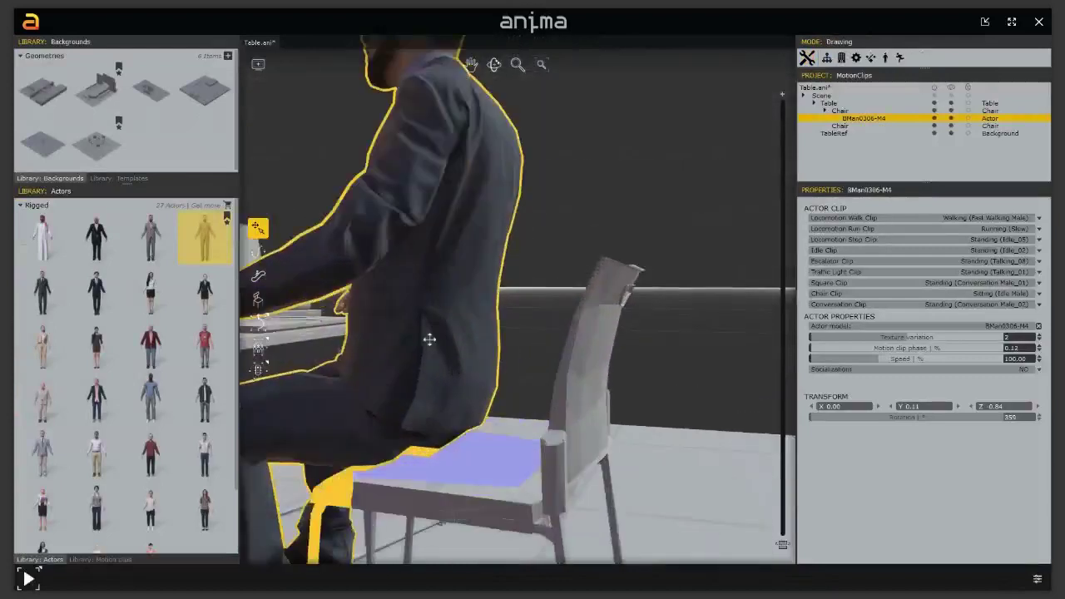
{"action": "scroll", "coordinate": [429, 338], "scroll_direction": "down", "scroll_amount": 3}
{"action": "right_click_drag", "start_coordinate": [466, 335], "coordinate": [544, 378]}
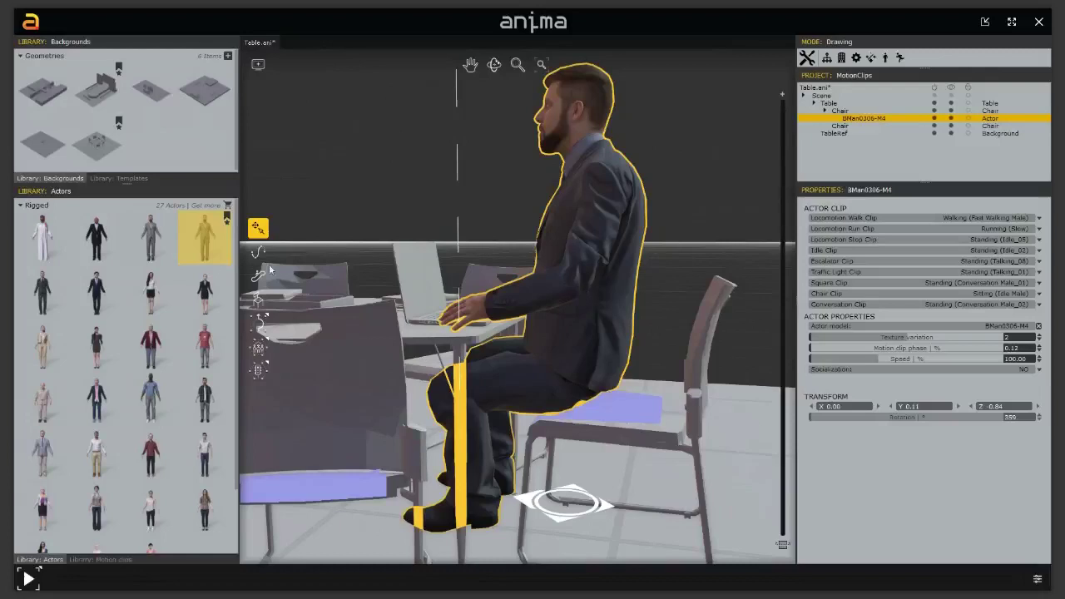
{"action": "left_click_drag", "start_coordinate": [204, 255], "coordinate": [586, 248]}
{"action": "left_click_drag", "start_coordinate": [586, 248], "coordinate": [586, 248]}
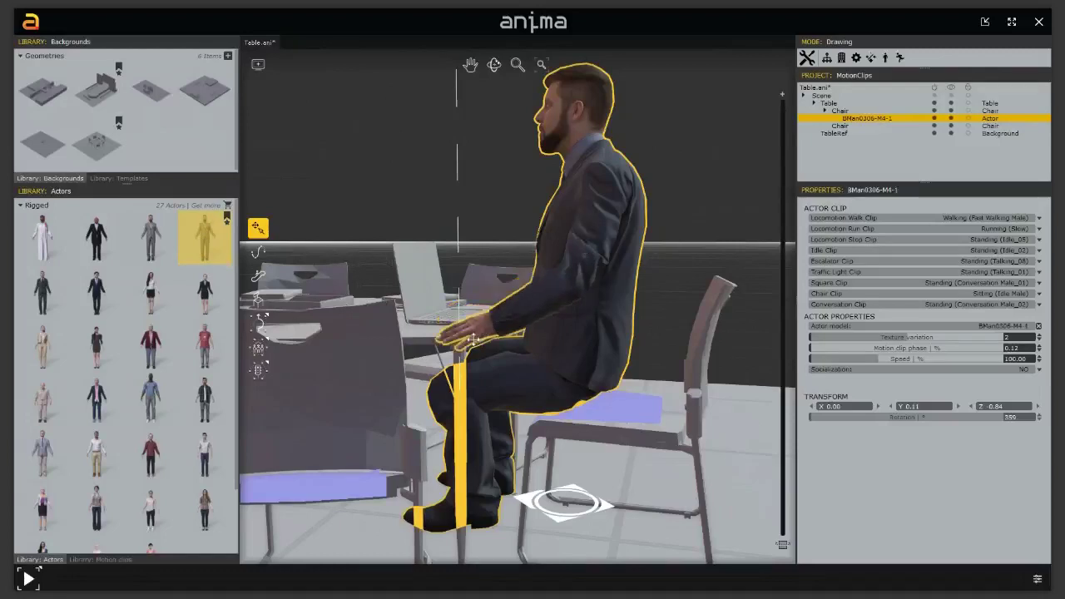
{"action": "mouse_move", "coordinate": [511, 369]}
{"action": "middle_mouse_down"}
{"action": "mouse_move", "coordinate": [545, 394]}
{"action": "mouse_move", "coordinate": [551, 433]}
{"action": "mouse_move", "coordinate": [540, 426]}
{"action": "mouse_move", "coordinate": [572, 406]}
{"action": "mouse_move", "coordinate": [518, 371]}
{"action": "middle_mouse_up"}
{"action": "scroll", "coordinate": [554, 391], "scroll_direction": "up", "scroll_amount": 3}
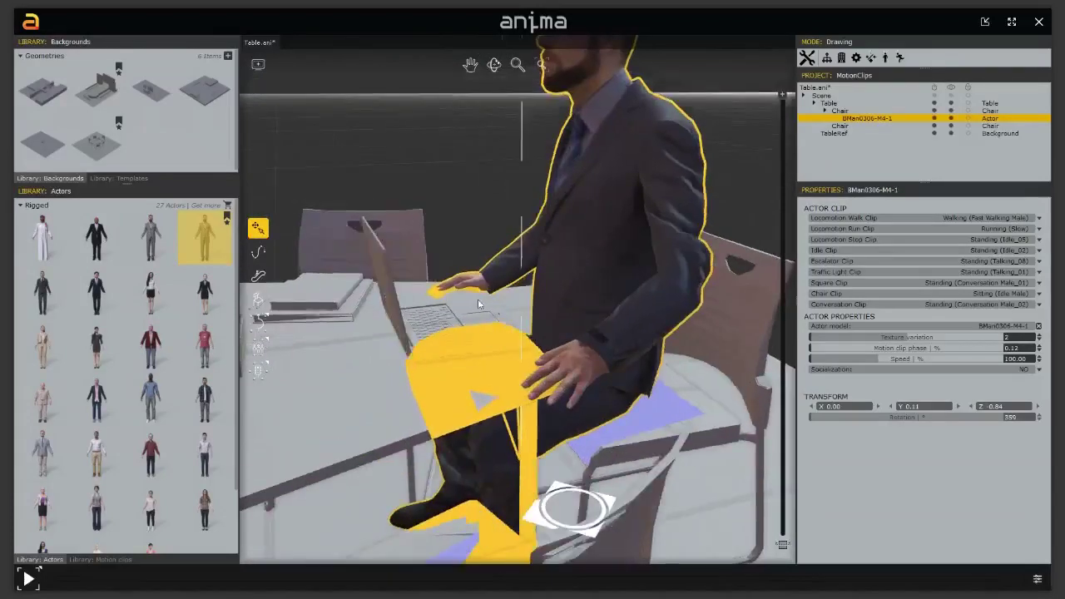
{"action": "scroll", "coordinate": [478, 299], "scroll_direction": "down", "scroll_amount": 5}
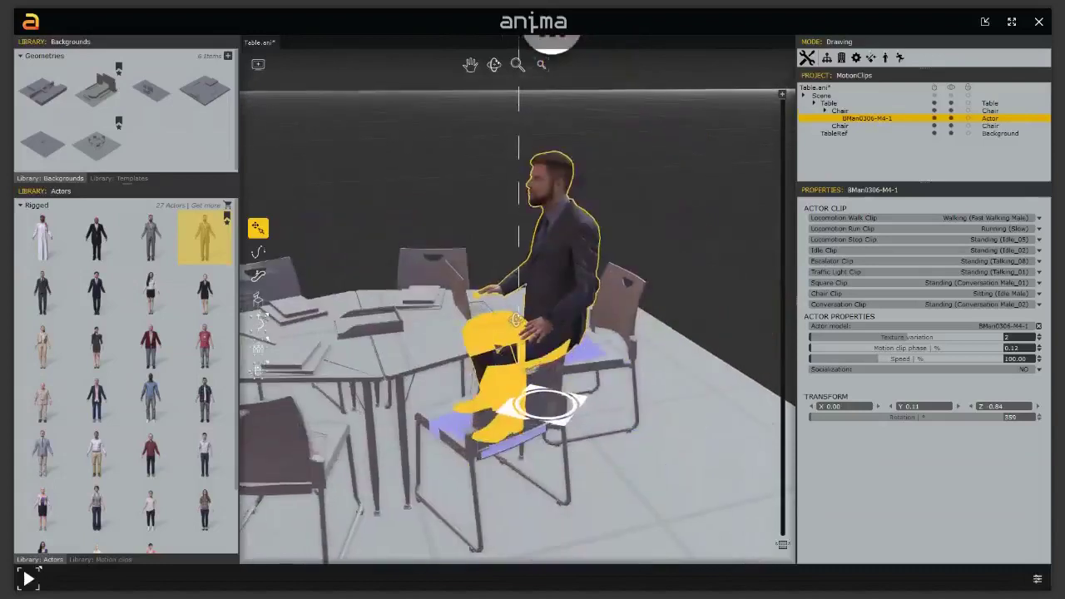
{"action": "middle_click_drag", "start_coordinate": [516, 321], "coordinate": [535, 295]}
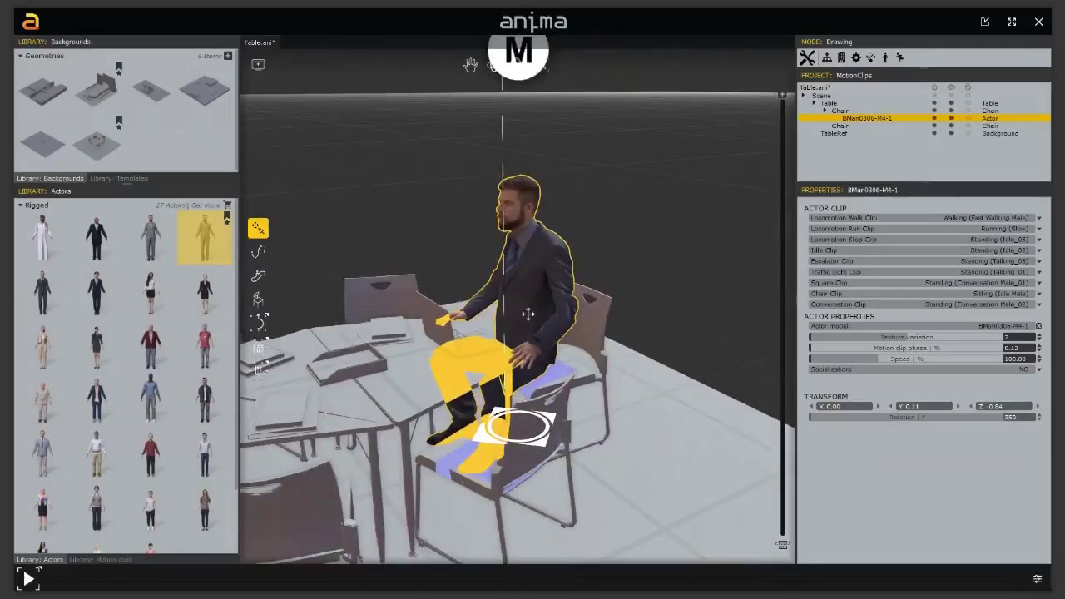
{"action": "scroll", "coordinate": [527, 313], "scroll_direction": "up", "scroll_amount": 2}
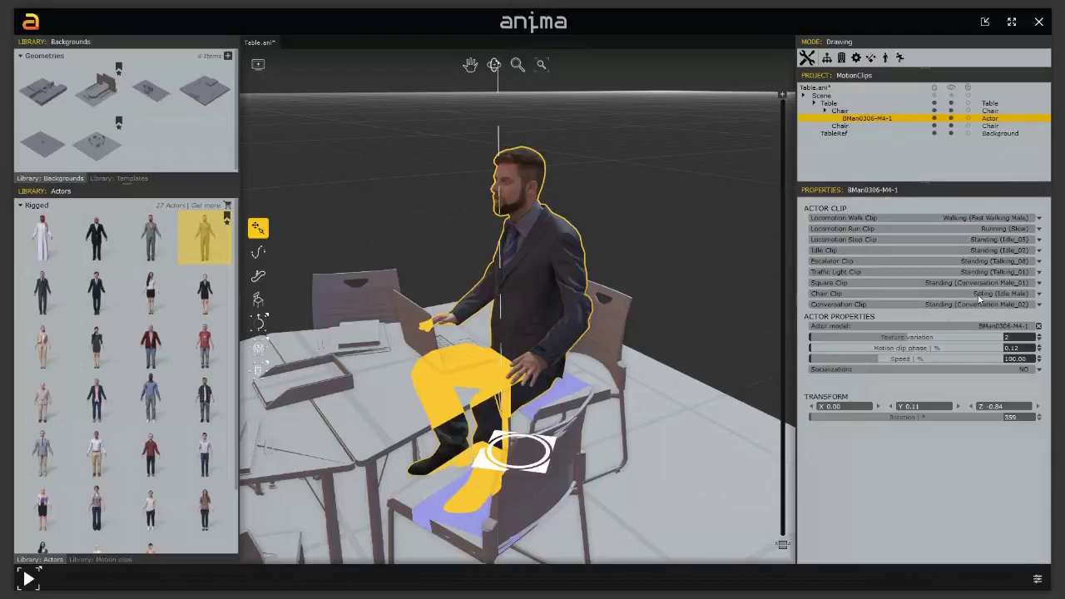
{"action": "mouse_move", "coordinate": [984, 297]}
{"action": "key", "text": "space"}
Bend the right forearm of the Sitting (Idle Male) pose in Editing mode and save the clip
{"action": "left_click", "coordinate": [807, 57]}
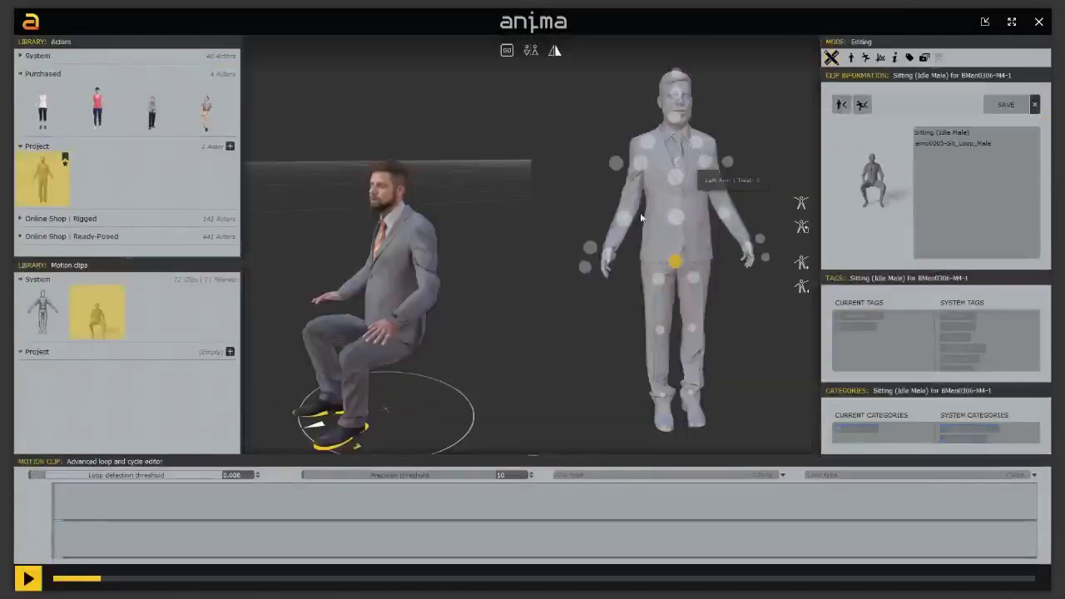
{"action": "left_click", "coordinate": [555, 50]}
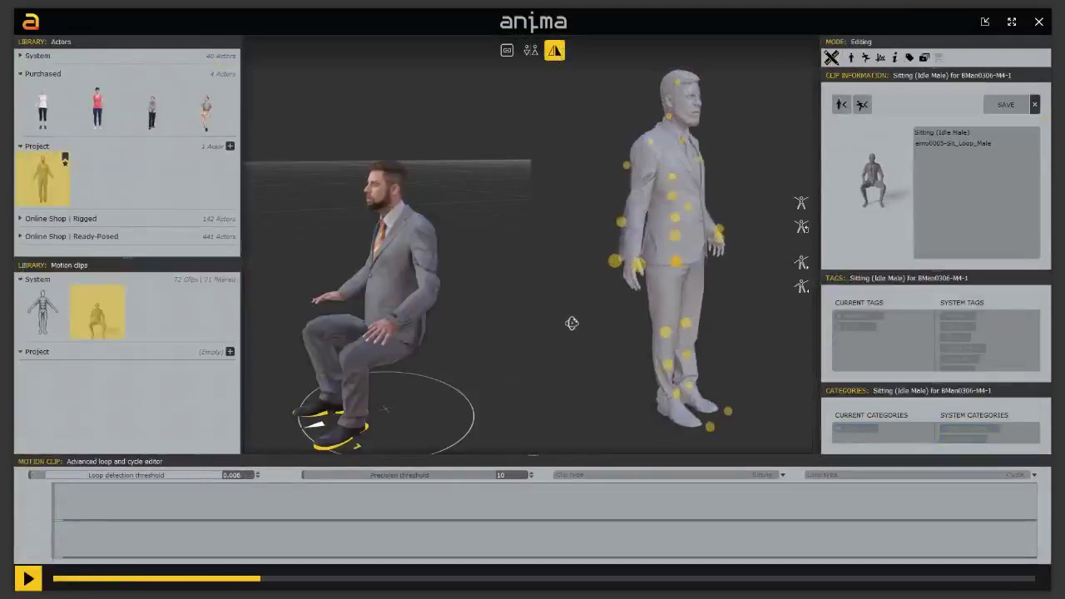
{"action": "left_click", "coordinate": [554, 51]}
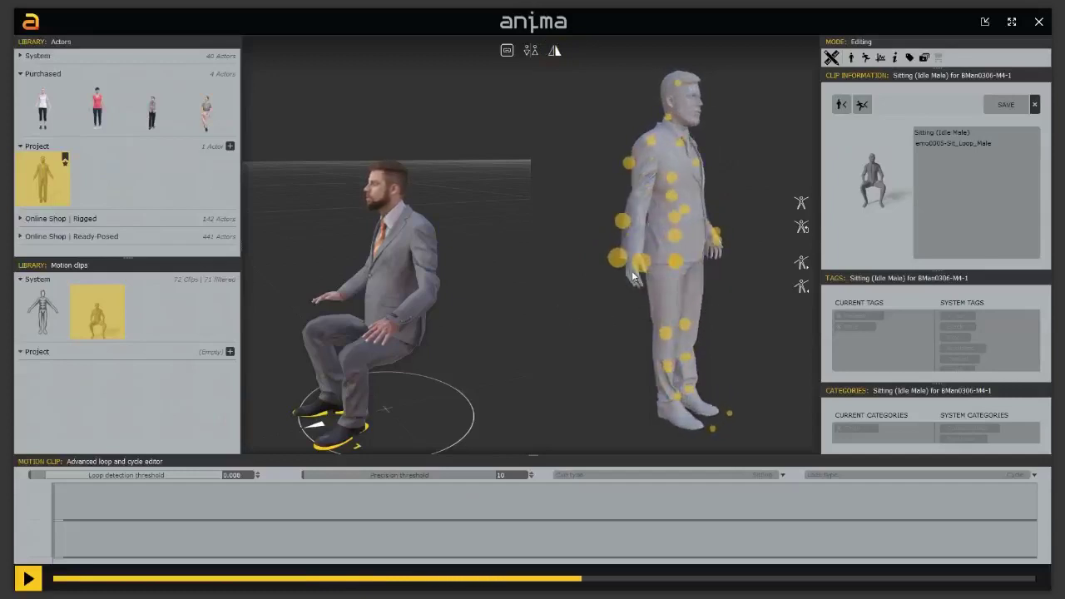
{"action": "left_click_drag", "start_coordinate": [621, 285], "coordinate": [579, 308]}
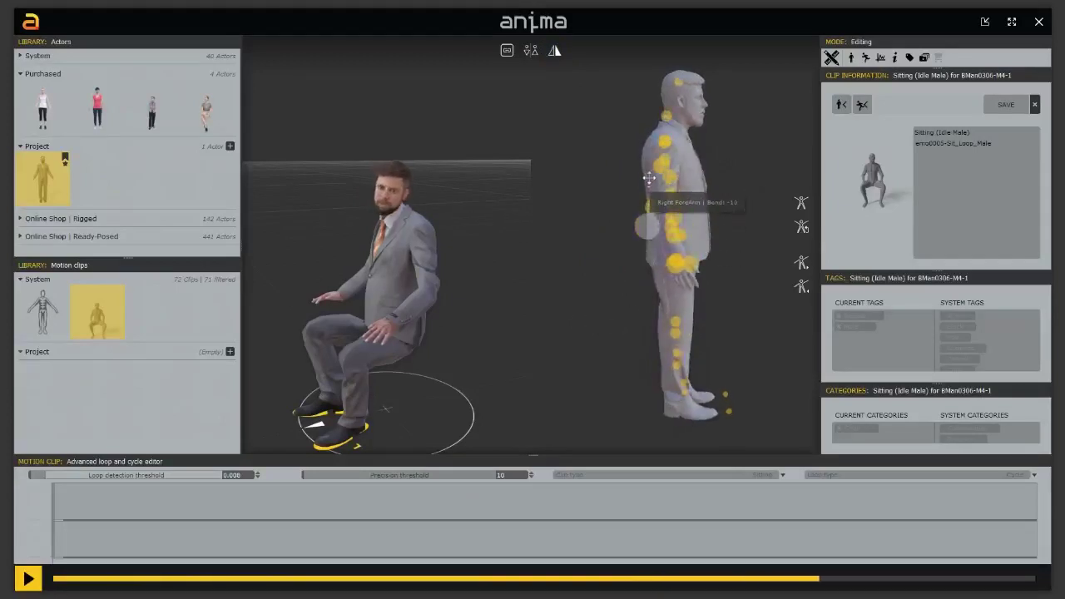
{"action": "left_click_drag", "start_coordinate": [648, 185], "coordinate": [595, 305]}
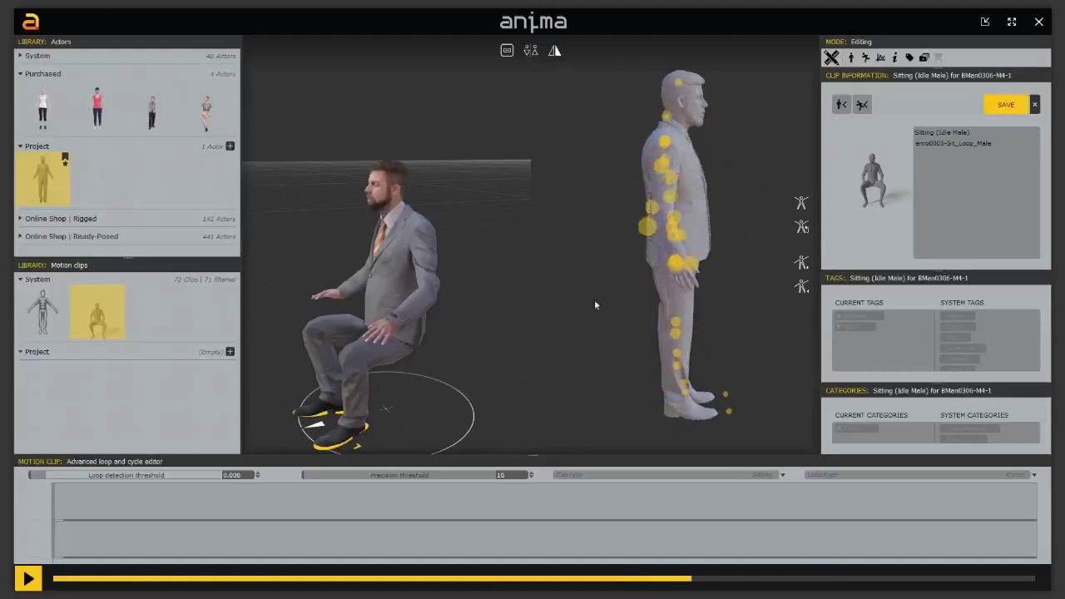
{"action": "left_click", "coordinate": [1005, 105]}
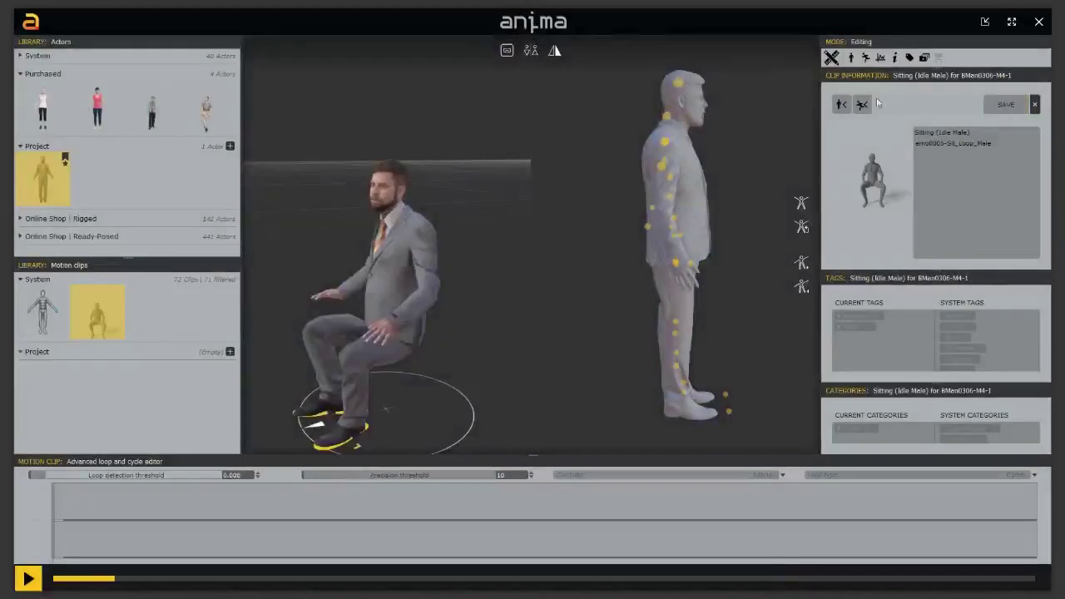
{"action": "left_click", "coordinate": [831, 57]}
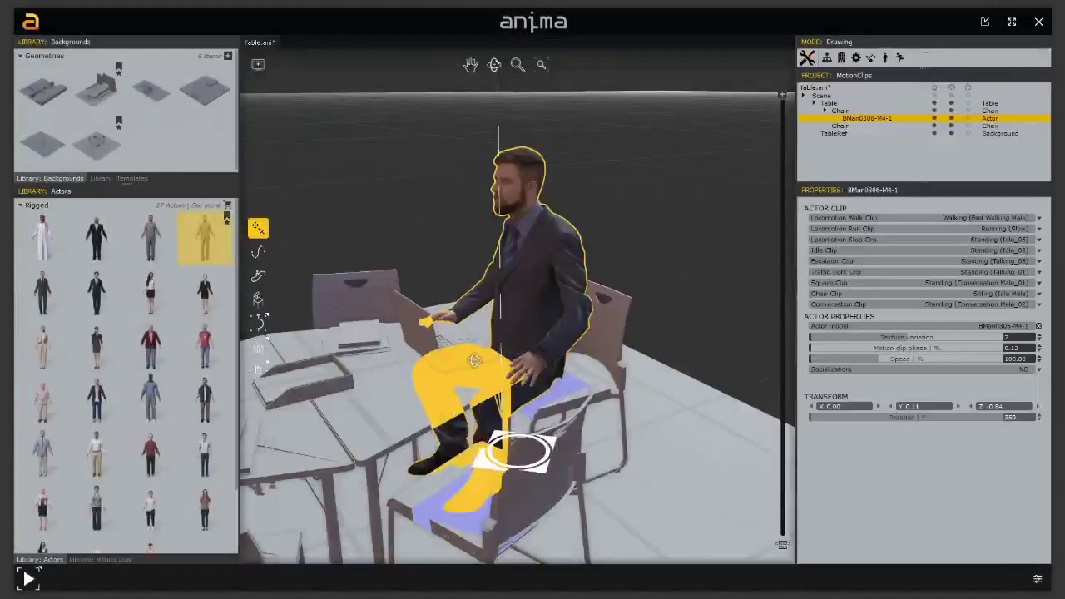
{"action": "right_click_drag", "start_coordinate": [474, 359], "coordinate": [562, 389]}
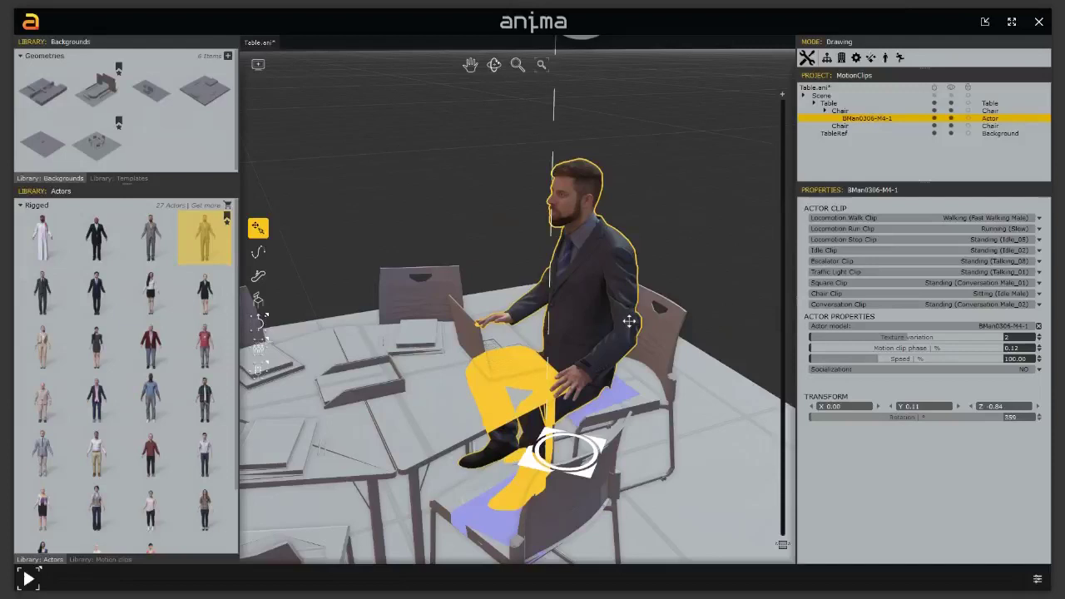
{"action": "right_click_drag", "start_coordinate": [606, 374], "coordinate": [523, 399]}
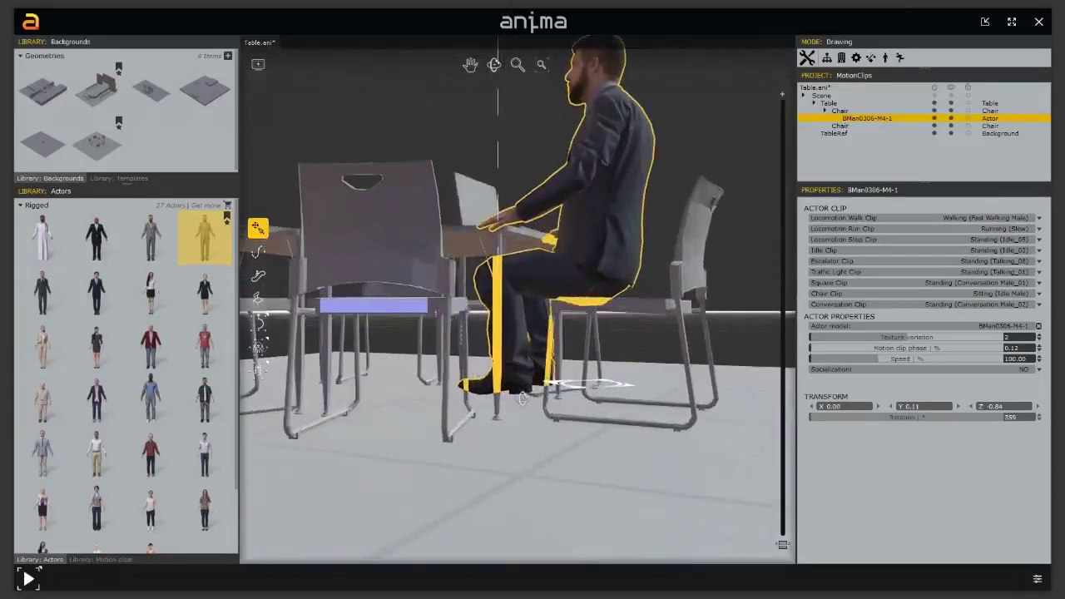
{"action": "key", "text": "m"}
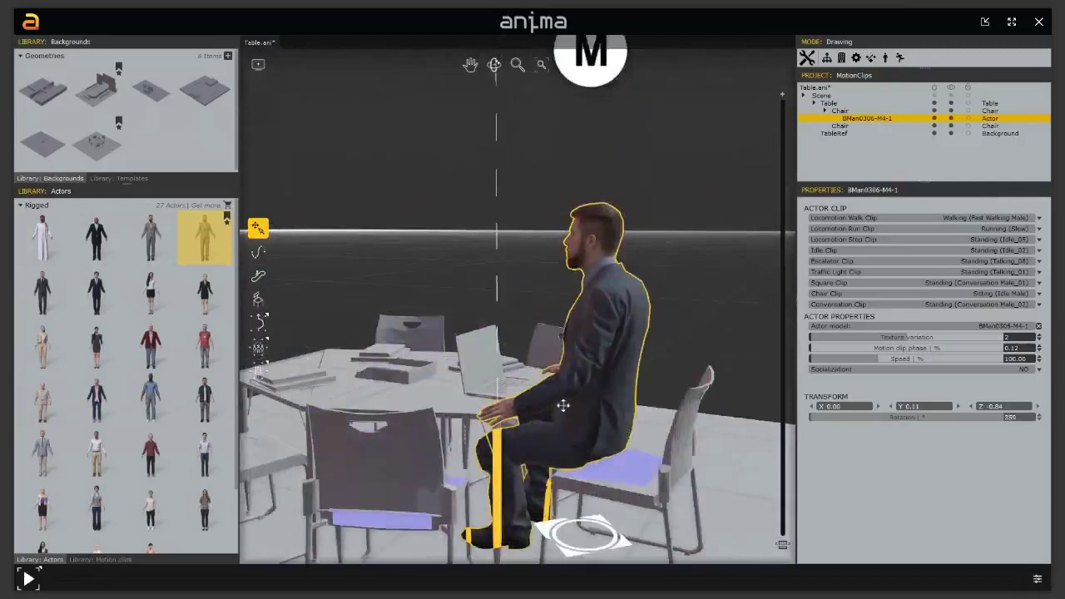
{"action": "right_click_drag", "start_coordinate": [572, 360], "coordinate": [576, 360]}
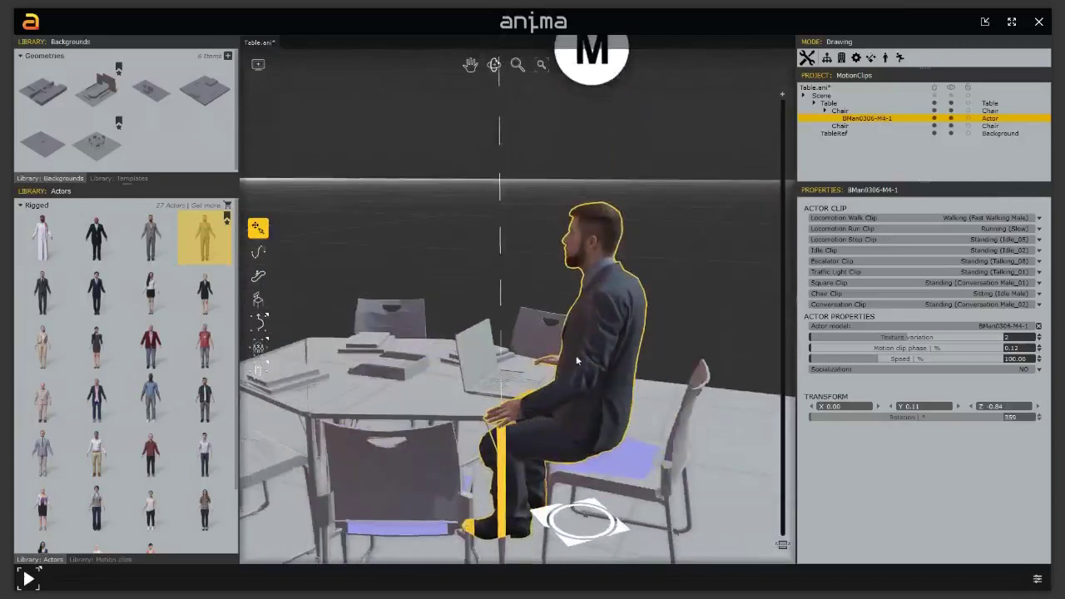
{"action": "scroll", "coordinate": [576, 355], "scroll_direction": "down", "scroll_amount": 3}
Set the table group's Tall chair option to YES
{"action": "left_click", "coordinate": [570, 156]}
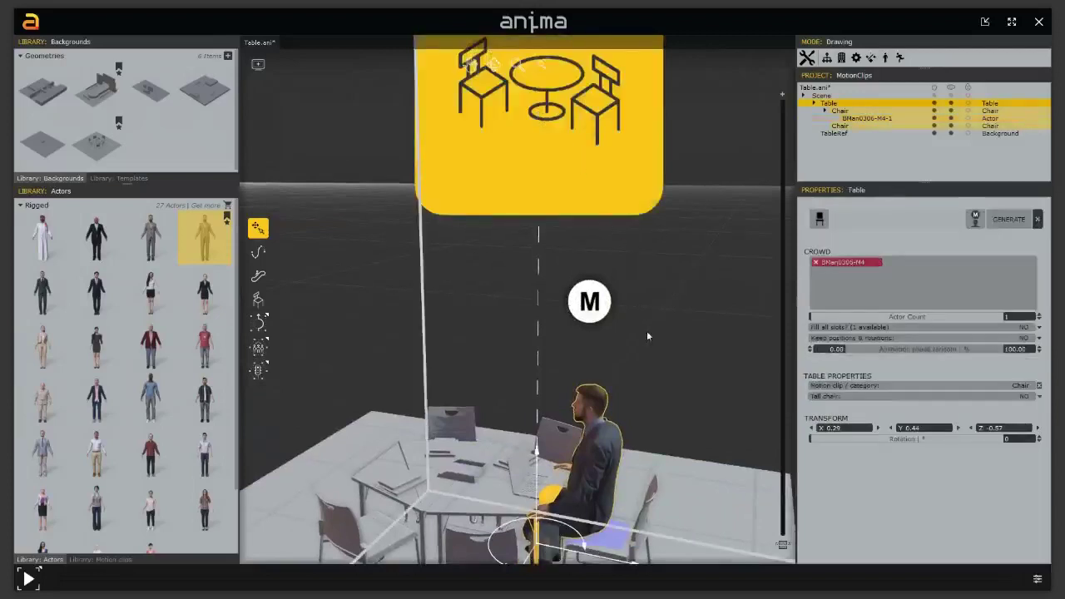
{"action": "scroll", "coordinate": [647, 336], "scroll_direction": "up", "scroll_amount": 1}
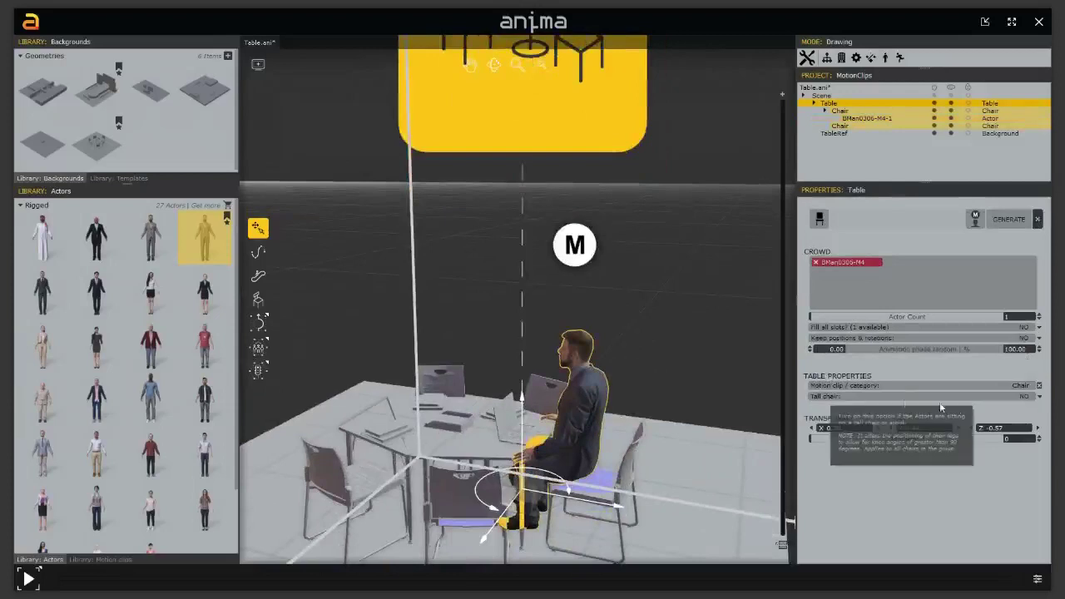
{"action": "left_click", "coordinate": [1040, 397]}
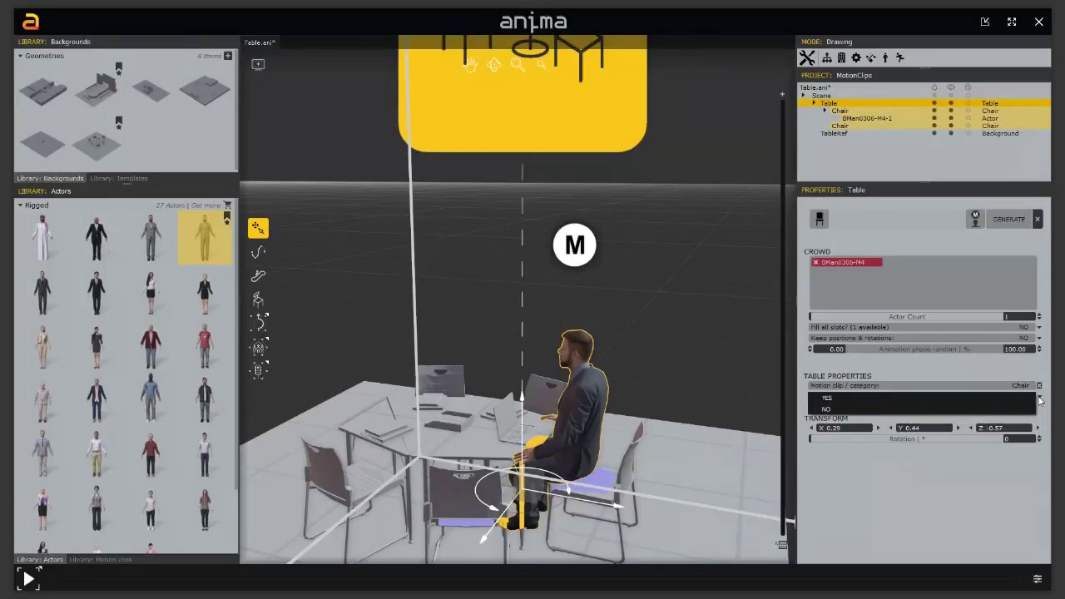
{"action": "left_click", "coordinate": [992, 399]}
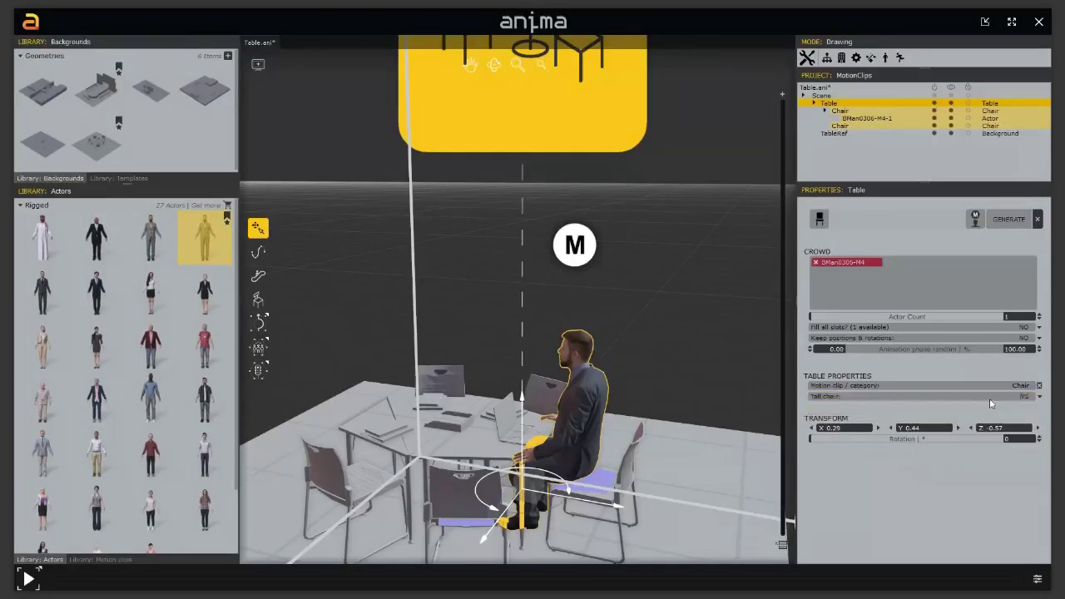
Check the seated actor from a lower view and save Table.ani with Ctrl+S
{"action": "right_click_drag", "start_coordinate": [746, 417], "coordinate": [570, 450]}
{"action": "scroll", "coordinate": [570, 456], "scroll_direction": "up", "scroll_amount": 2}
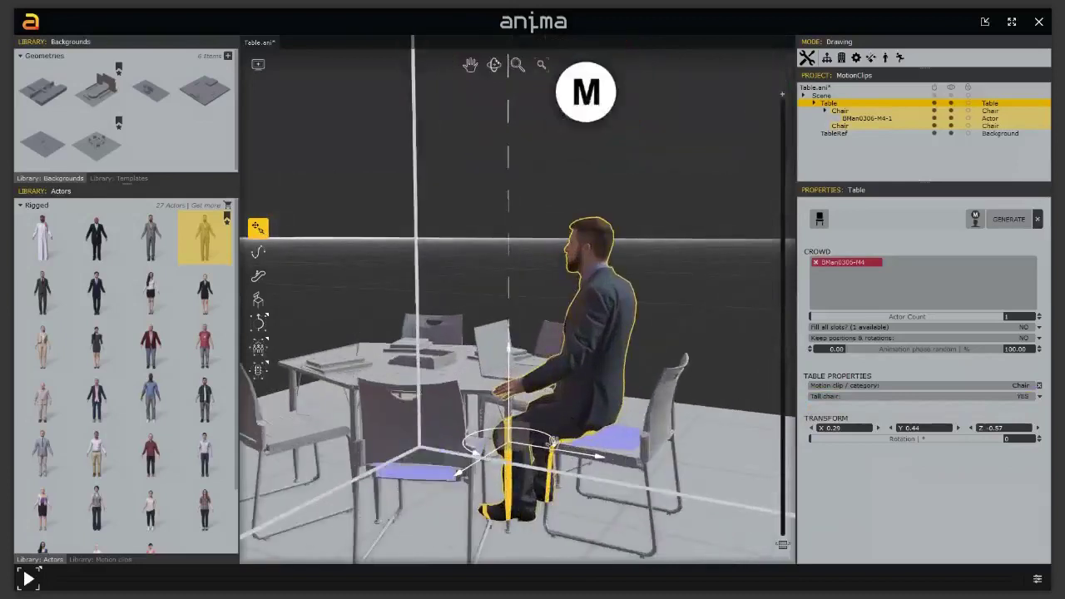
{"action": "scroll", "coordinate": [551, 441], "scroll_direction": "up", "scroll_amount": 2}
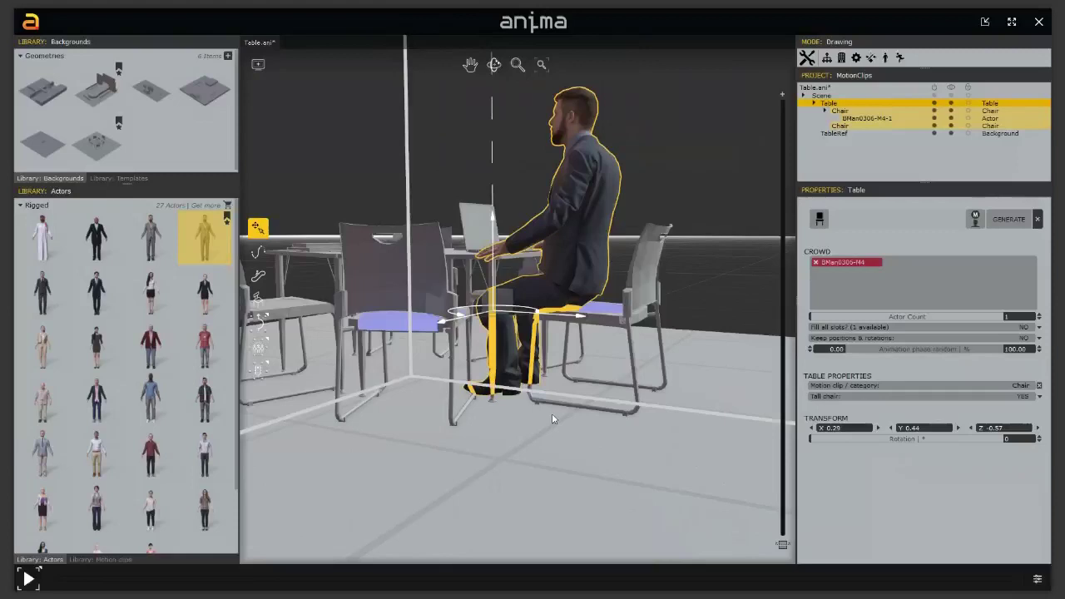
{"action": "scroll", "coordinate": [552, 413], "scroll_direction": "up", "scroll_amount": 3}
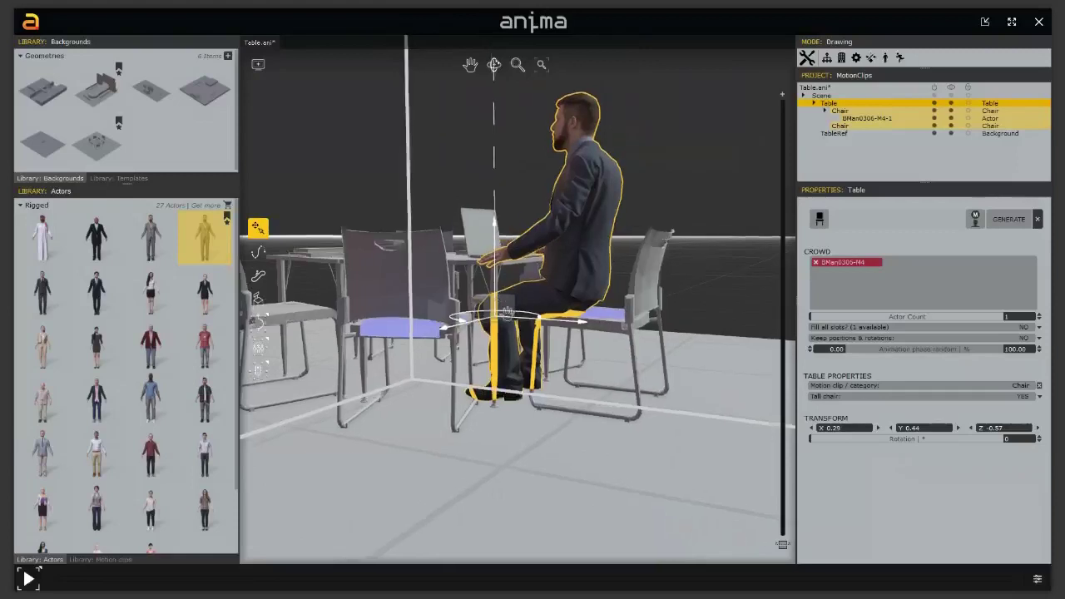
{"action": "middle_click_drag", "start_coordinate": [552, 412], "coordinate": [552, 446]}
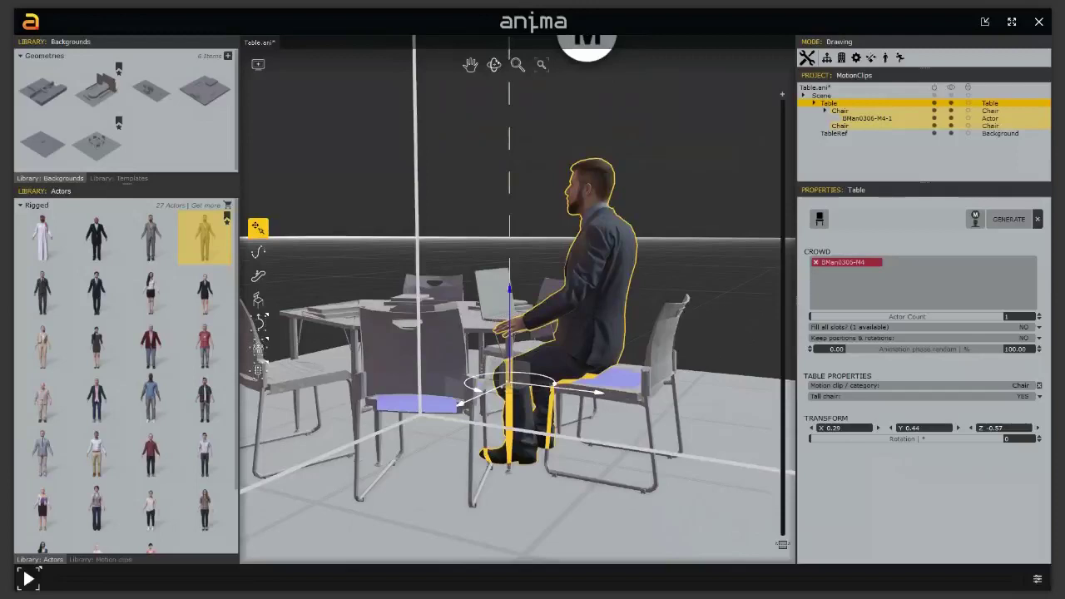
{"action": "middle_click_drag", "start_coordinate": [514, 342], "coordinate": [630, 383]}
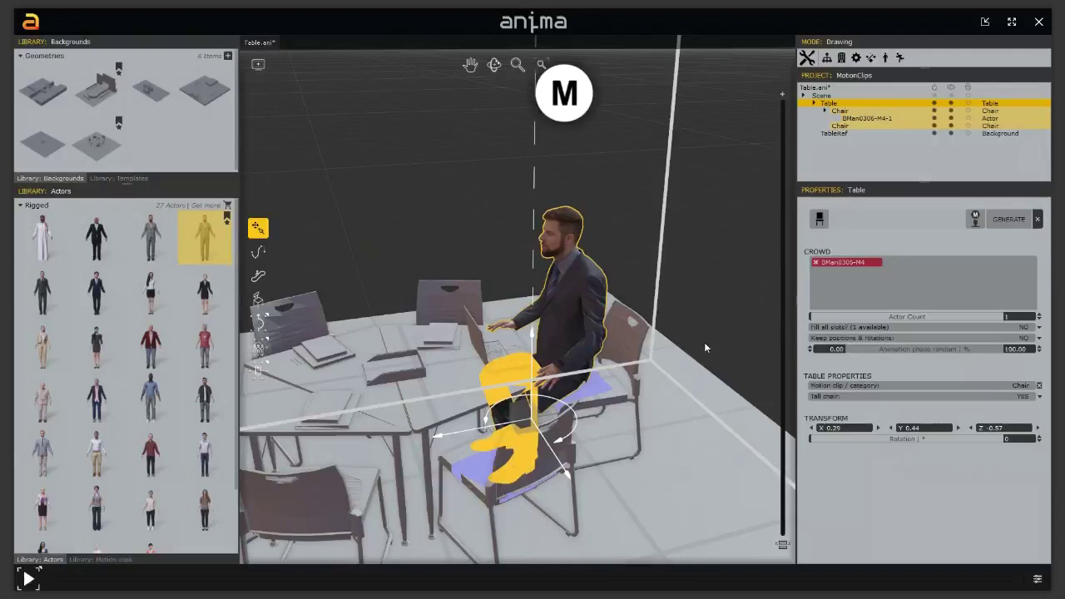
{"action": "key", "text": "ctrl+s"}
Load the Catwalk.ani scene from the Scene Browser
{"action": "left_click", "coordinate": [30, 25]}
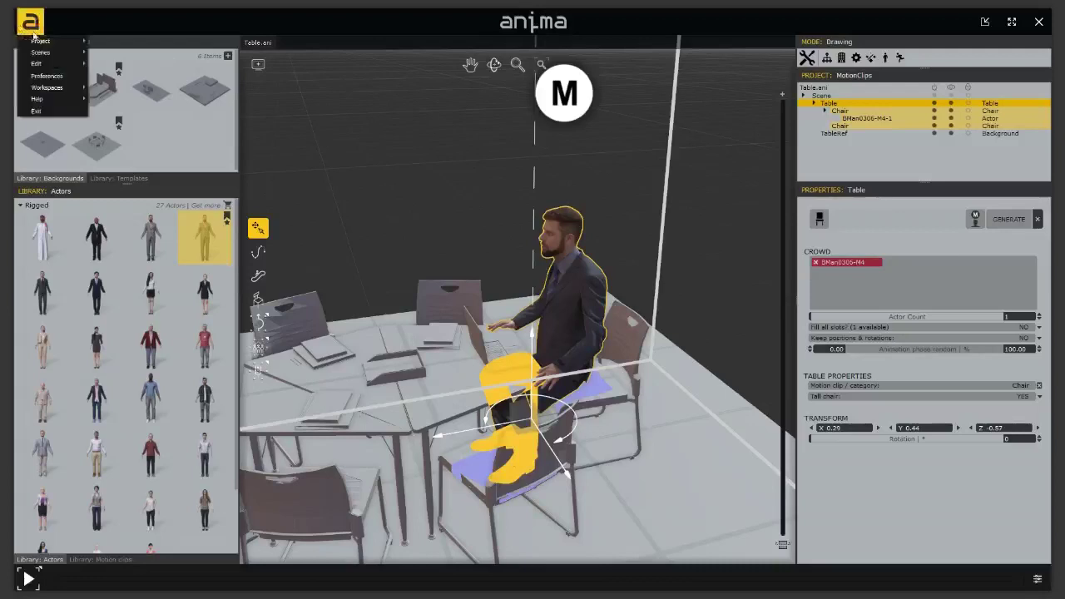
{"action": "mouse_move", "coordinate": [46, 52]}
{"action": "left_click", "coordinate": [108, 65]}
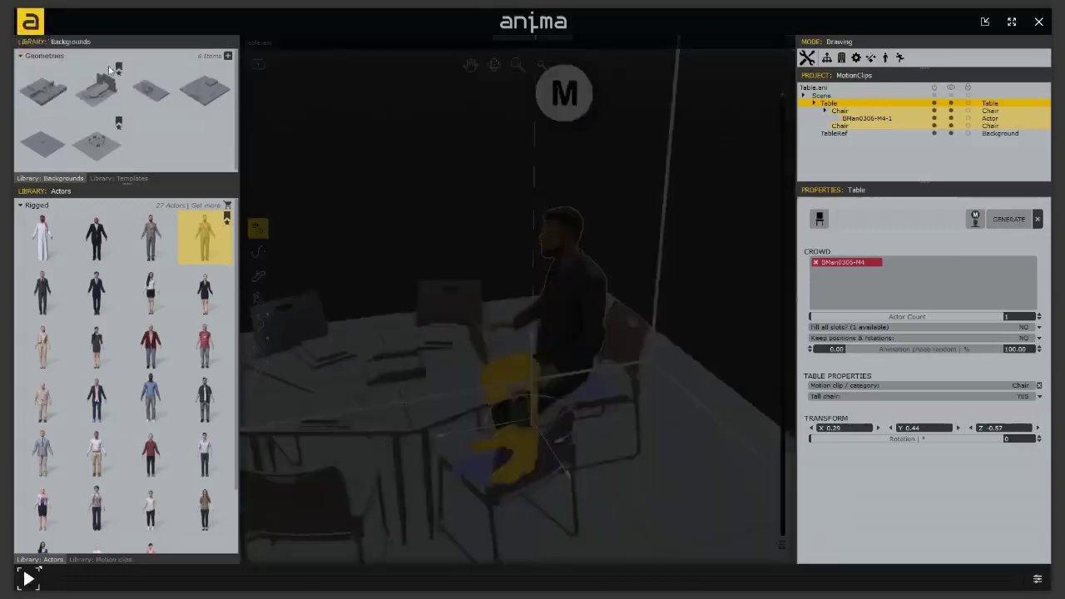
{"action": "left_click", "coordinate": [358, 324]}
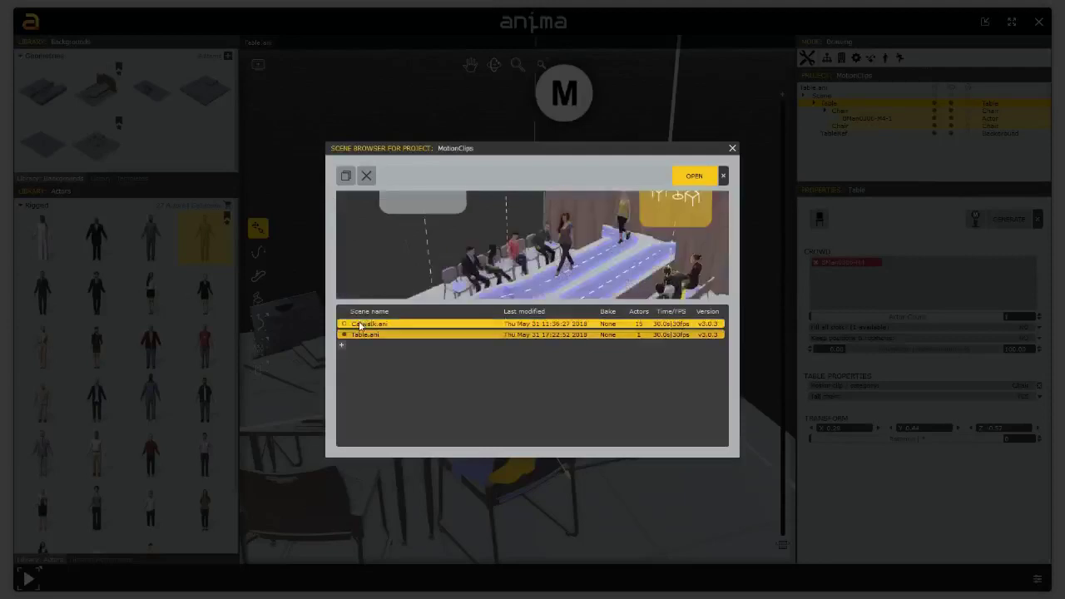
{"action": "left_click", "coordinate": [695, 177]}
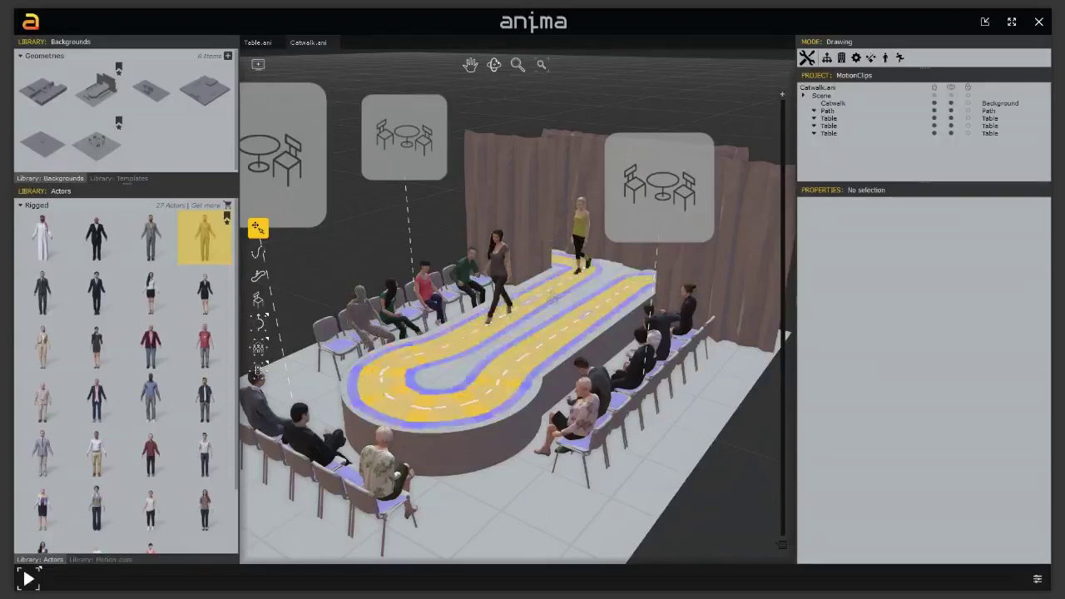
Zoom onto the runway, select SWom0004-M4, collapse Rigged, and play the catwalk animation
{"action": "scroll", "coordinate": [542, 299], "scroll_direction": "up", "scroll_amount": 2}
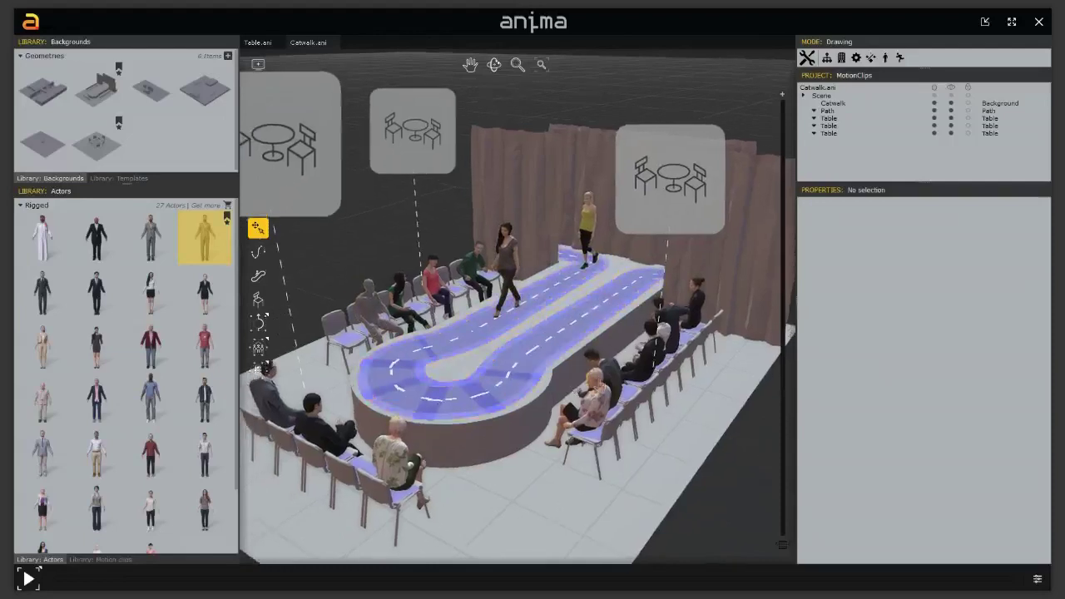
{"action": "middle_click_drag", "start_coordinate": [558, 366], "coordinate": [574, 381]}
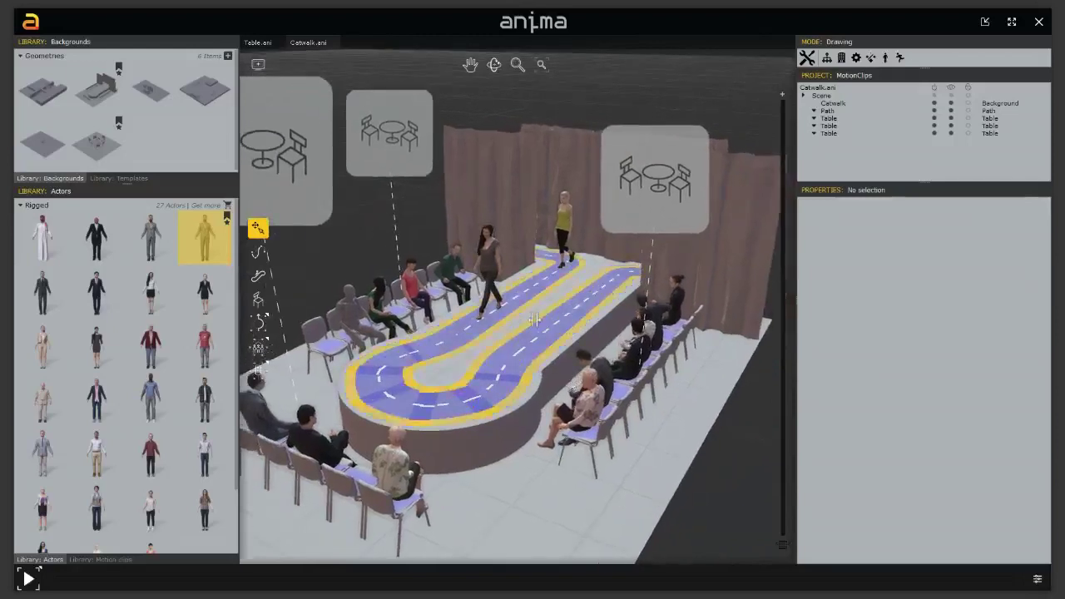
{"action": "scroll", "coordinate": [565, 318], "scroll_direction": "up", "scroll_amount": 2}
{"action": "middle_click_drag", "start_coordinate": [564, 318], "coordinate": [579, 325]}
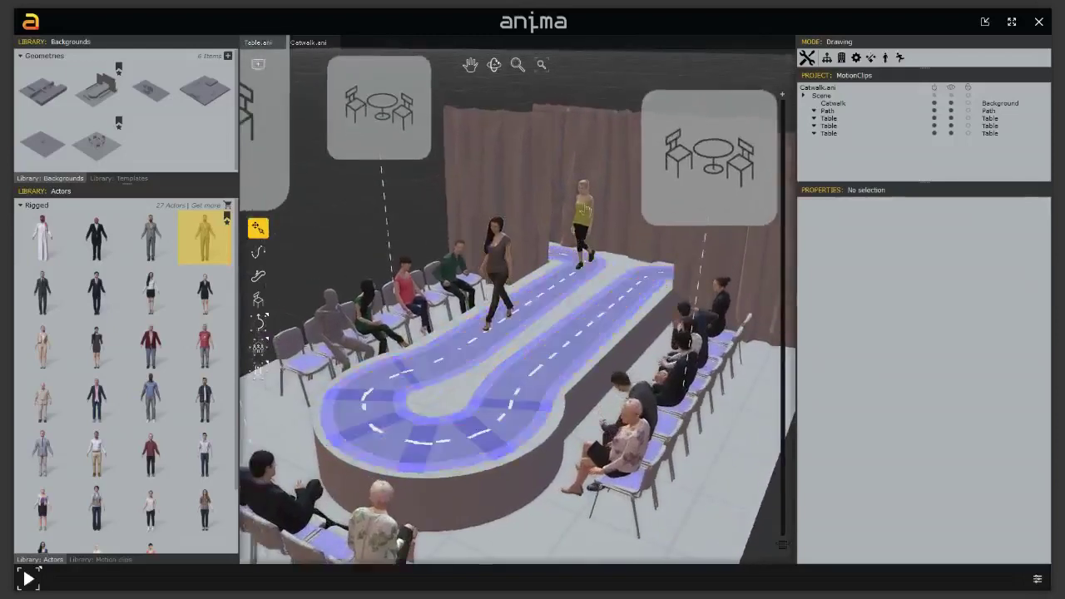
{"action": "left_click", "coordinate": [583, 214]}
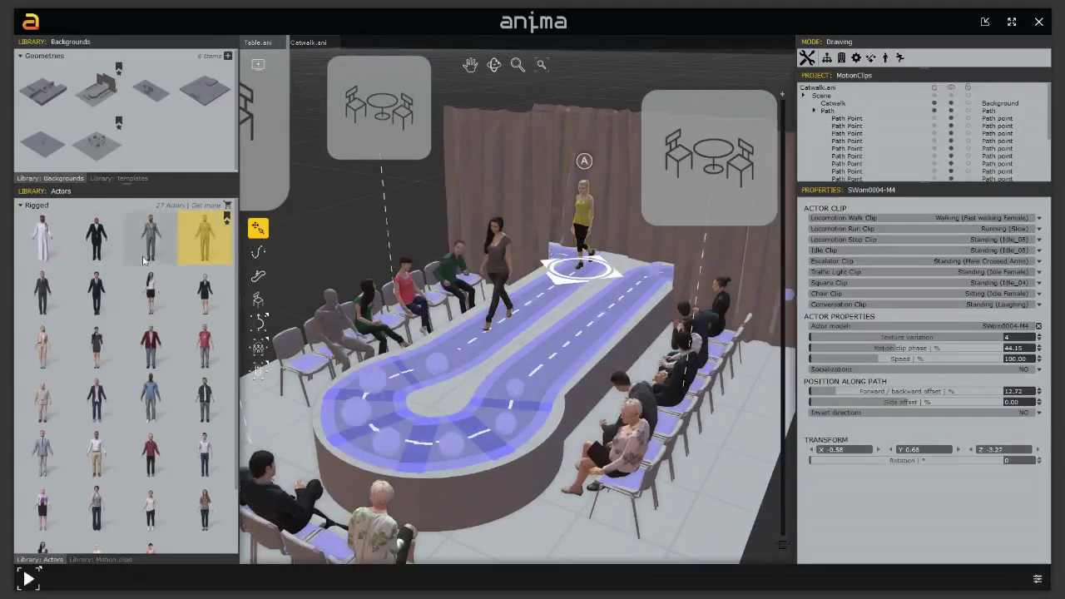
{"action": "left_click", "coordinate": [19, 206]}
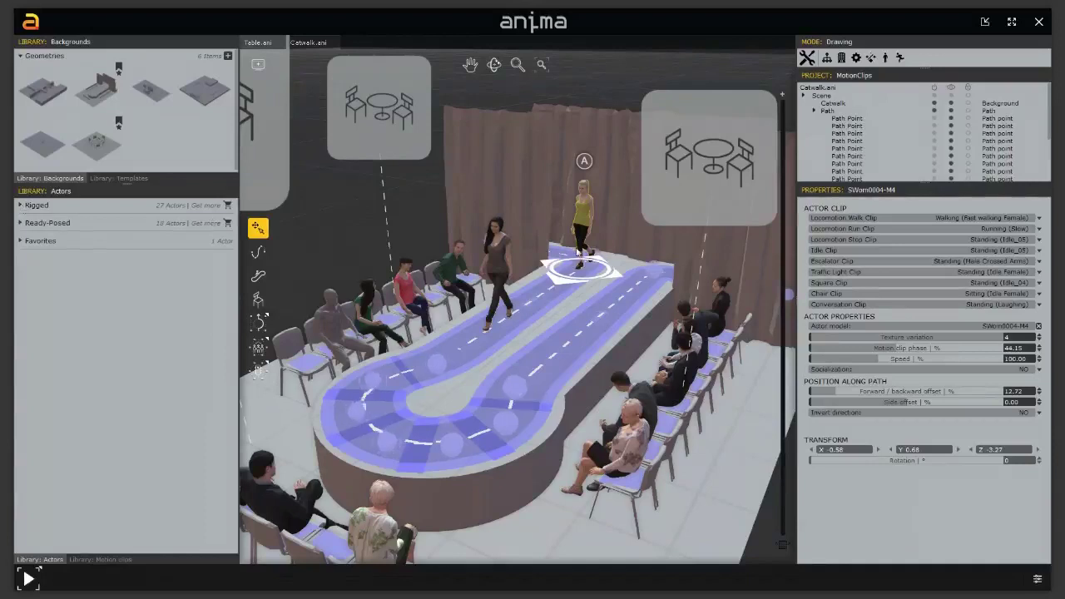
{"action": "key", "text": "space"}
{"action": "left_click_drag", "start_coordinate": [488, 419], "coordinate": [527, 354]}
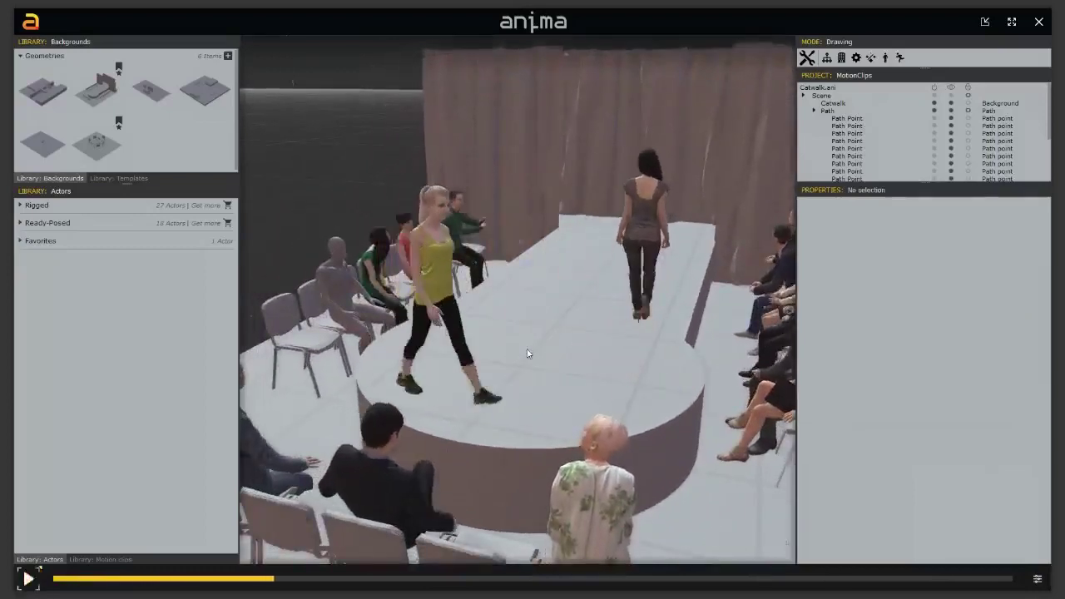
Stop playback, scrub back to about frame 185, and pick the female actor from Rigged
{"action": "key", "text": "space"}
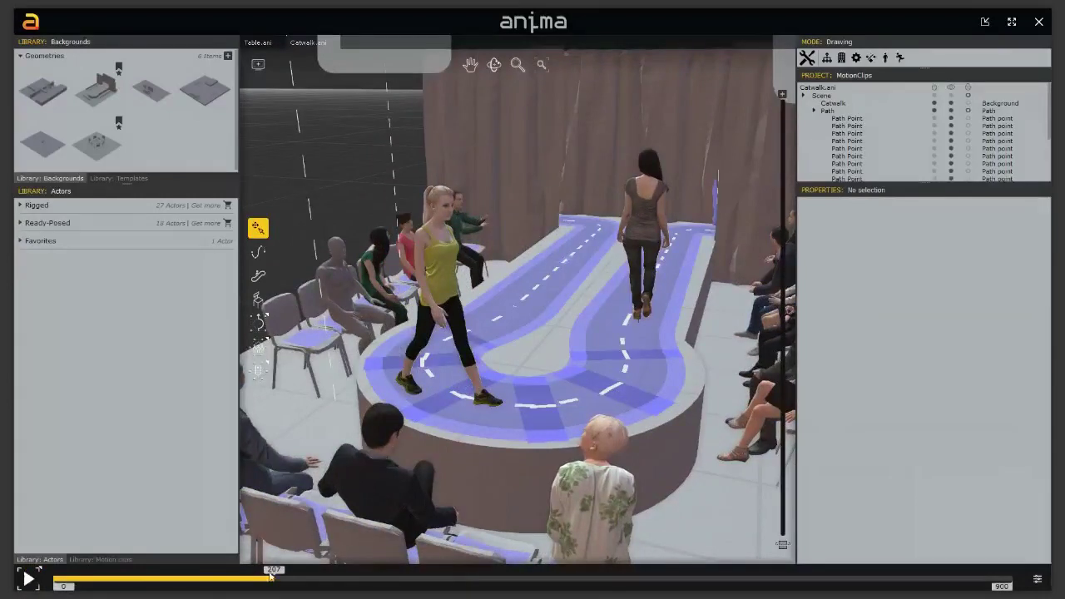
{"action": "left_click_drag", "start_coordinate": [275, 573], "coordinate": [261, 572]}
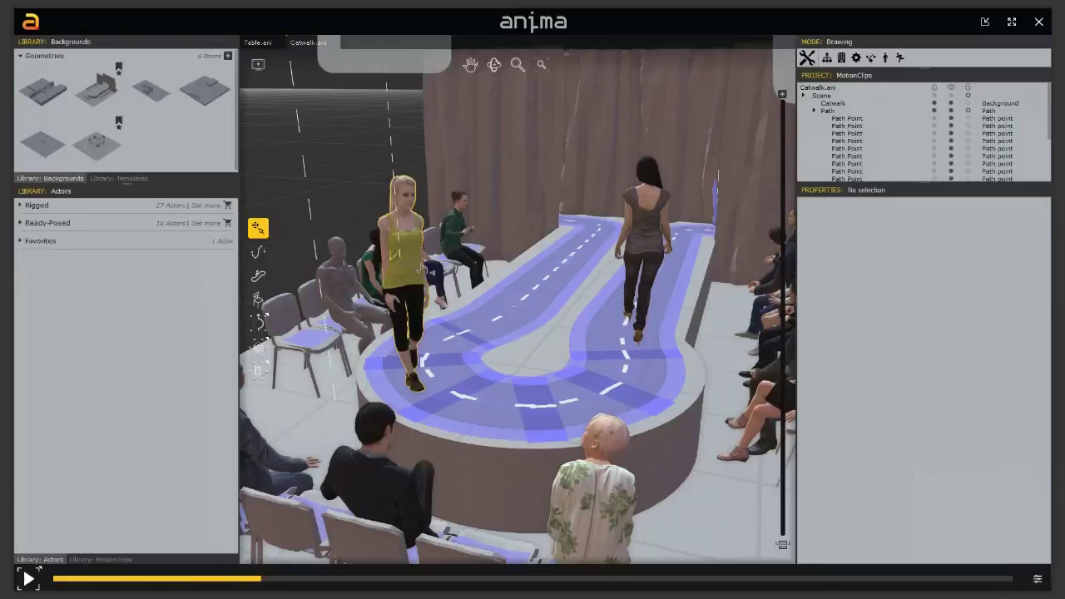
{"action": "left_click", "coordinate": [33, 205]}
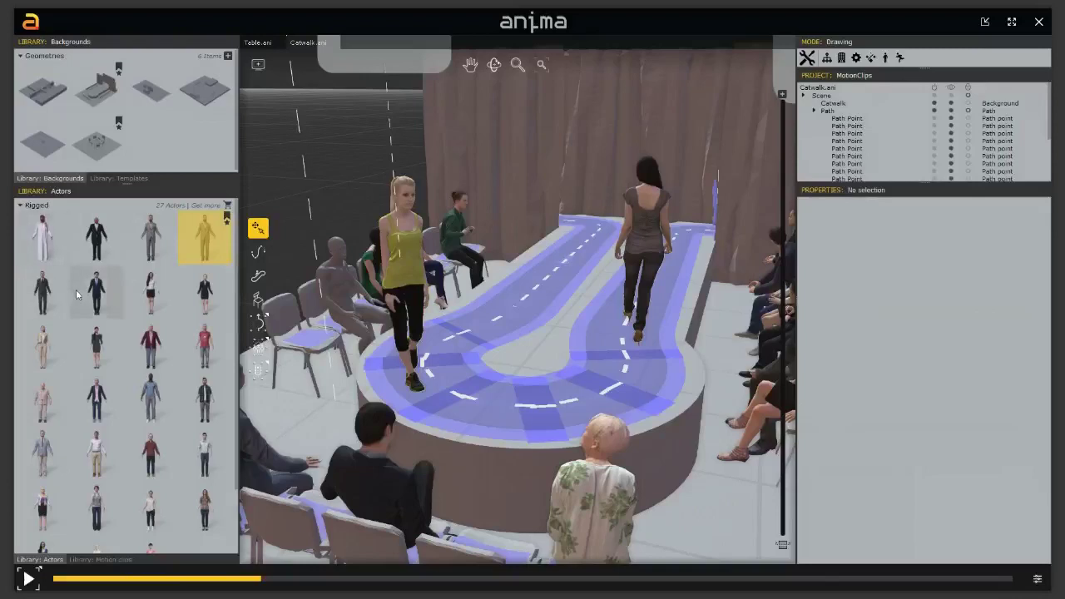
{"action": "scroll", "coordinate": [76, 291], "scroll_direction": "down", "scroll_amount": 3}
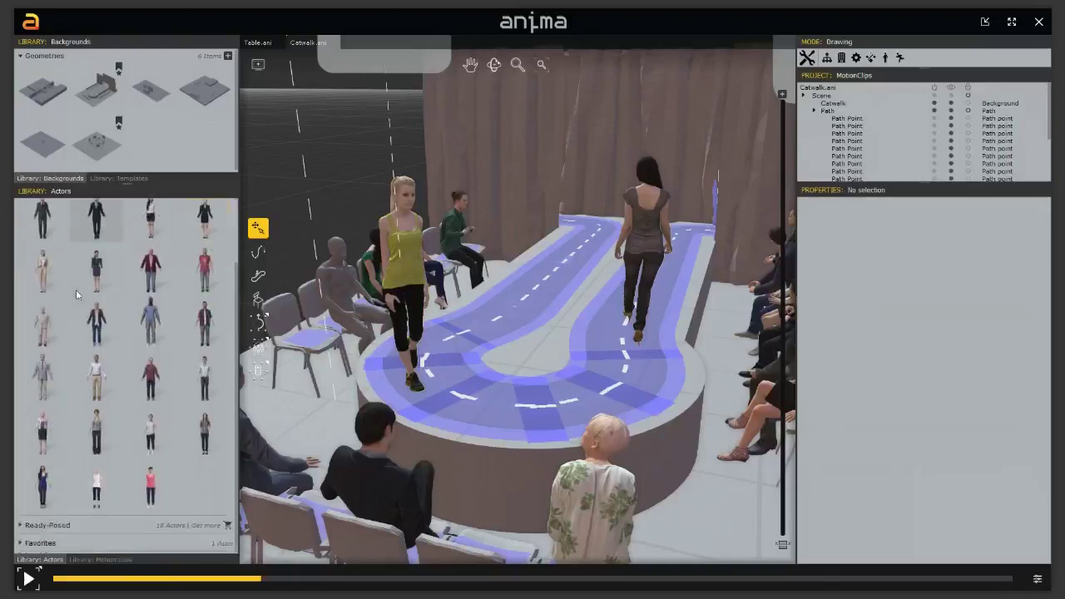
{"action": "left_click", "coordinate": [106, 500]}
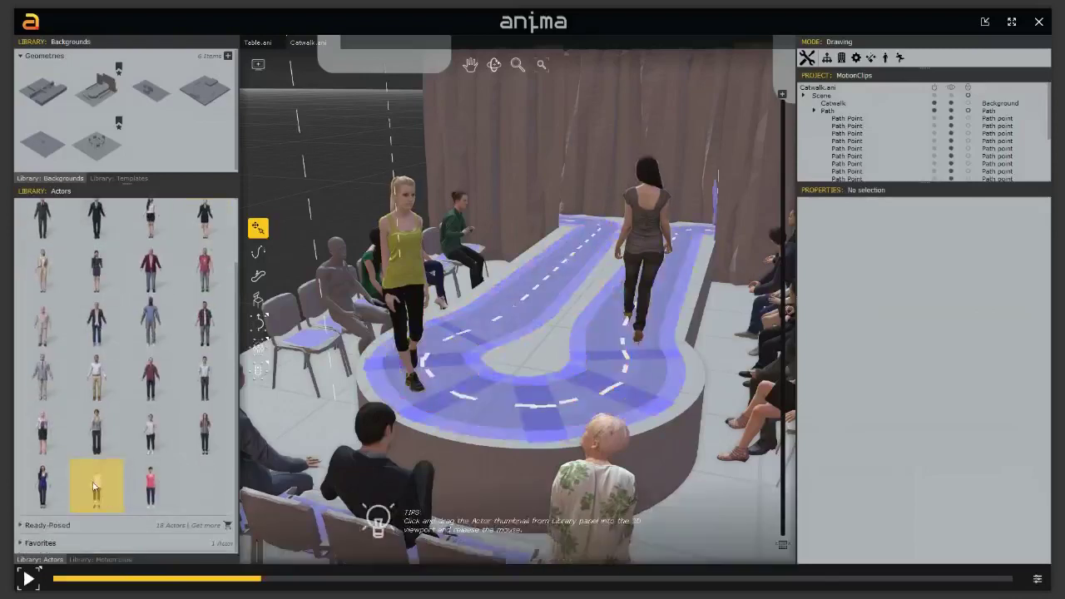
Switch SWom0004-M4 to Editing mode and turn her model and skeleton to face front
{"action": "left_click", "coordinate": [807, 60]}
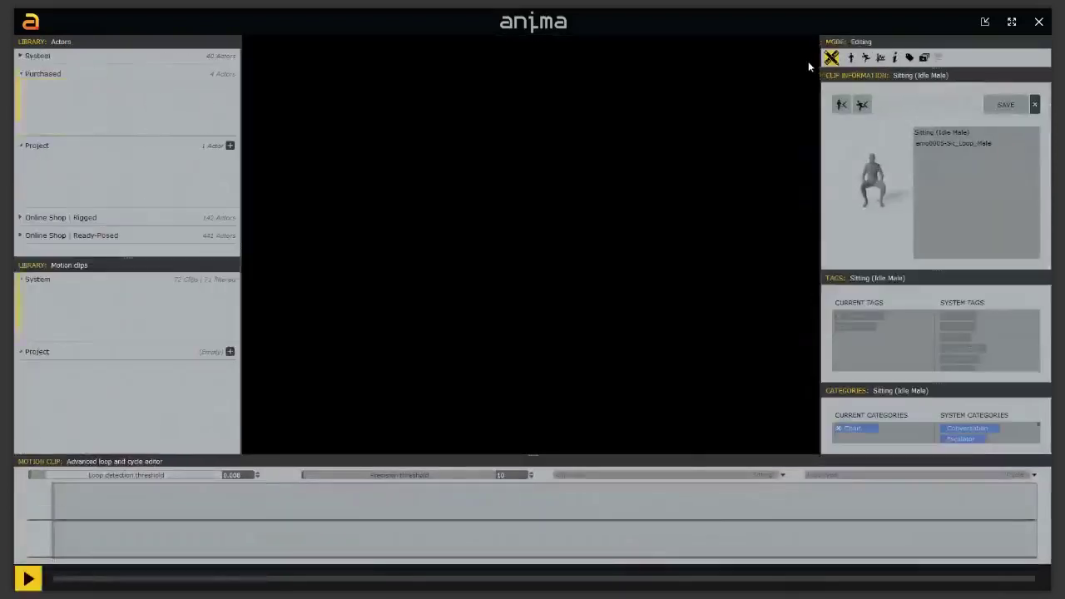
{"action": "mouse_move", "coordinate": [466, 385]}
{"action": "left_mouse_down"}
{"action": "mouse_move", "coordinate": [368, 382]}
{"action": "mouse_move", "coordinate": [527, 357]}
{"action": "left_mouse_up"}
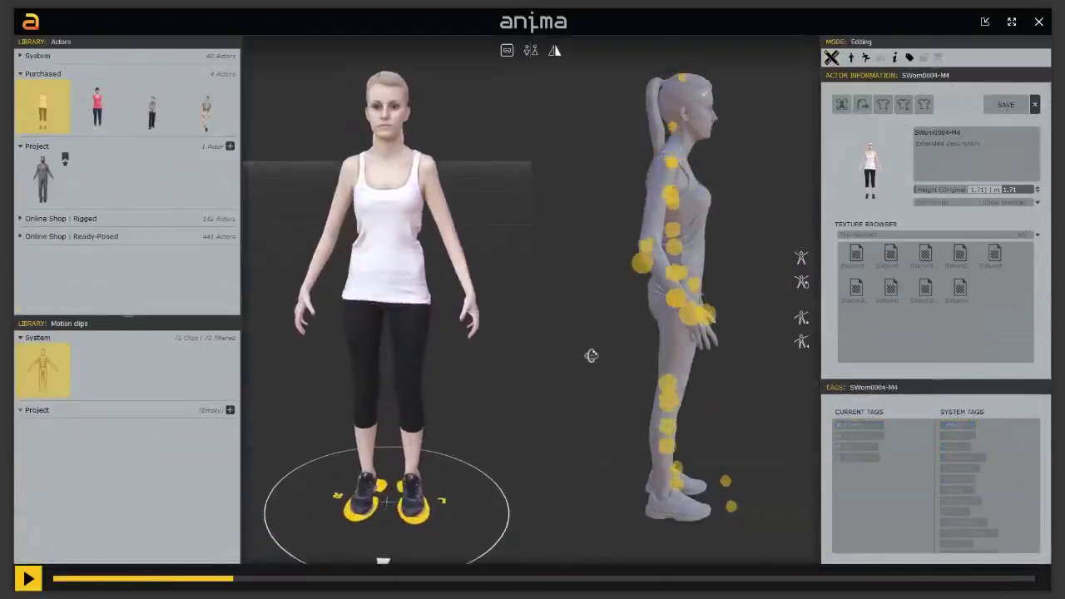
{"action": "left_click", "coordinate": [674, 297]}
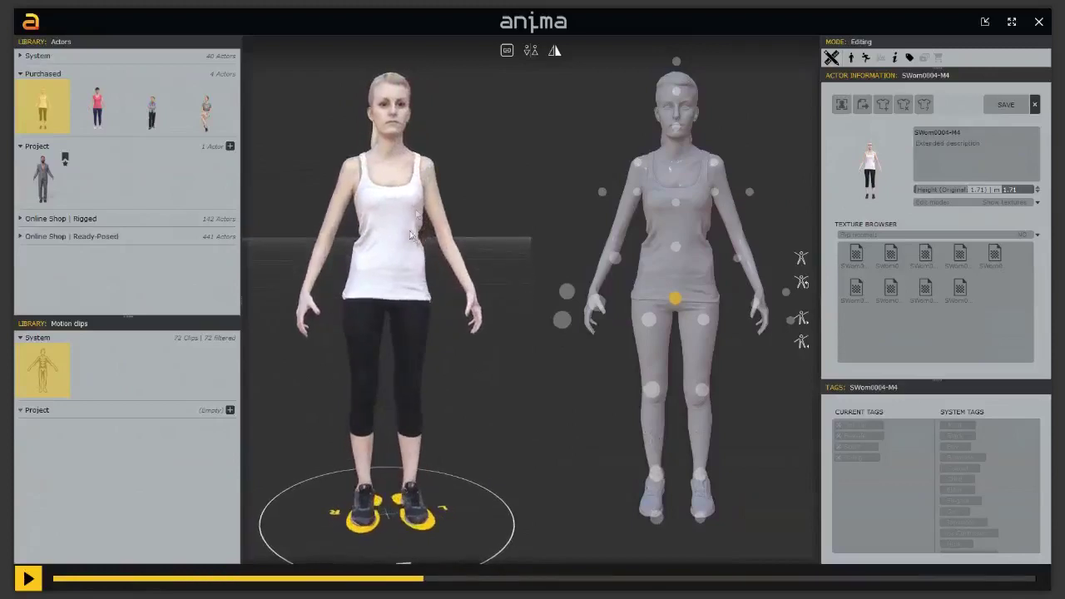
{"action": "left_click_drag", "start_coordinate": [479, 418], "coordinate": [456, 383]}
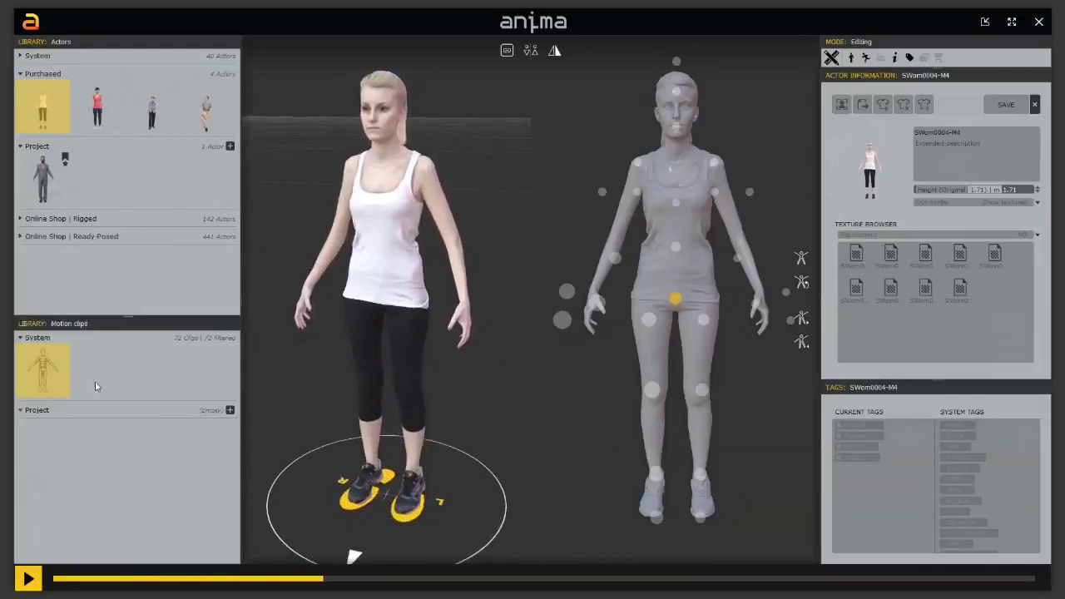
{"action": "mouse_move", "coordinate": [54, 325]}
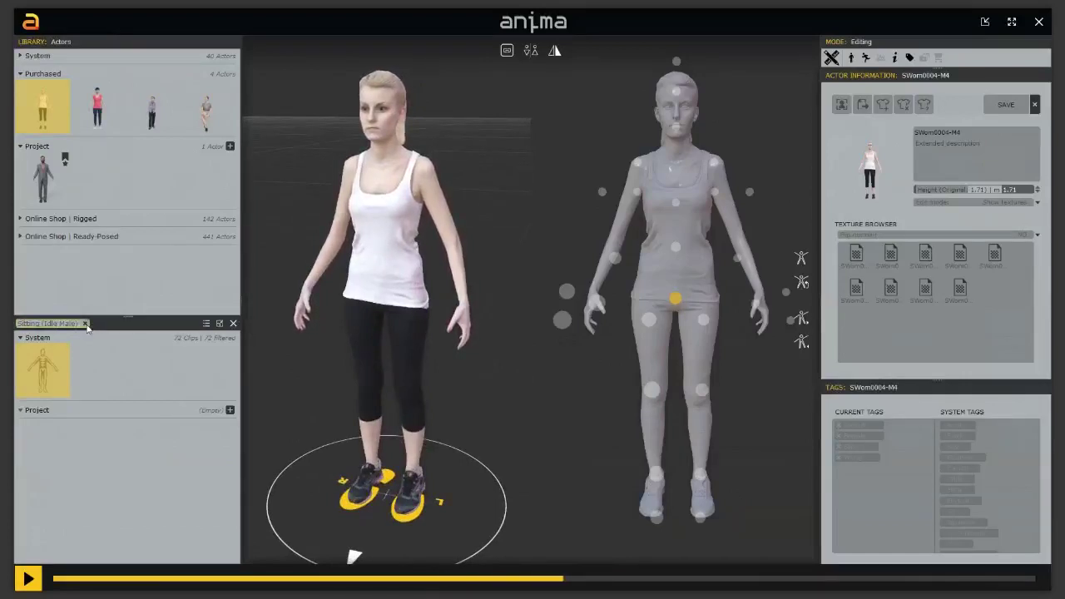
Replace the Sitting filter with an 'elegant' search, apply the Walking (Elegant normal speed Female) clip, and widen her arms
{"action": "left_click", "coordinate": [85, 324]}
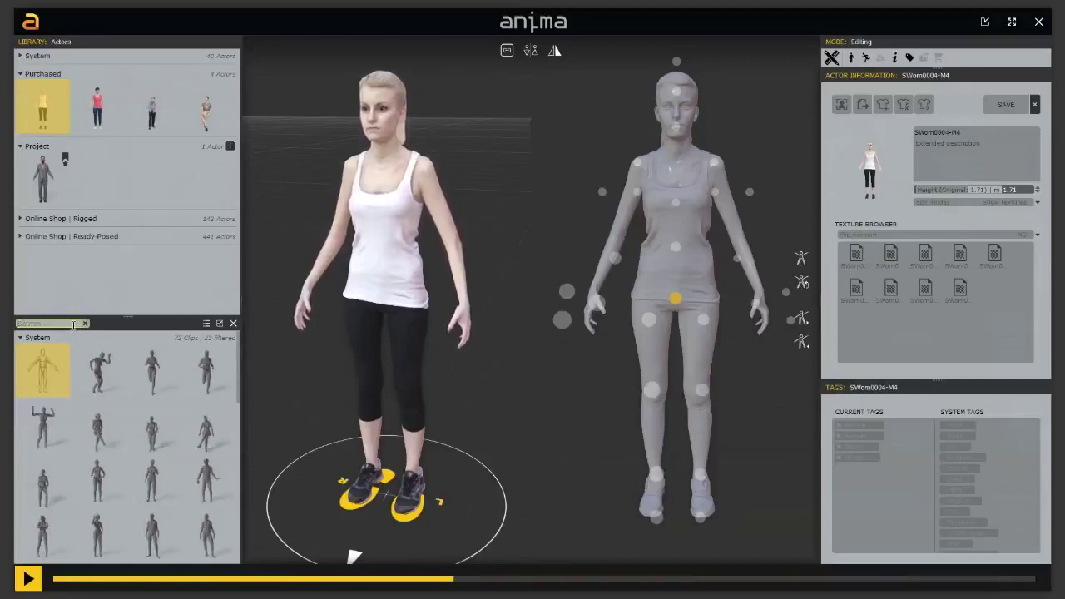
{"action": "left_click", "coordinate": [73, 325]}
{"action": "type", "text": "elegant"}
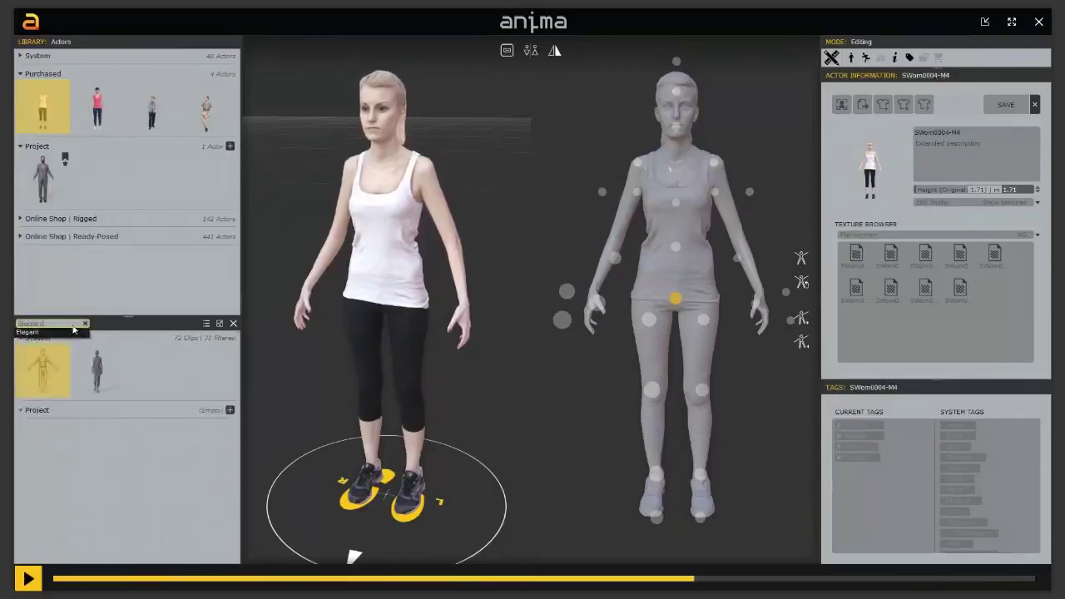
{"action": "double_click", "coordinate": [96, 378]}
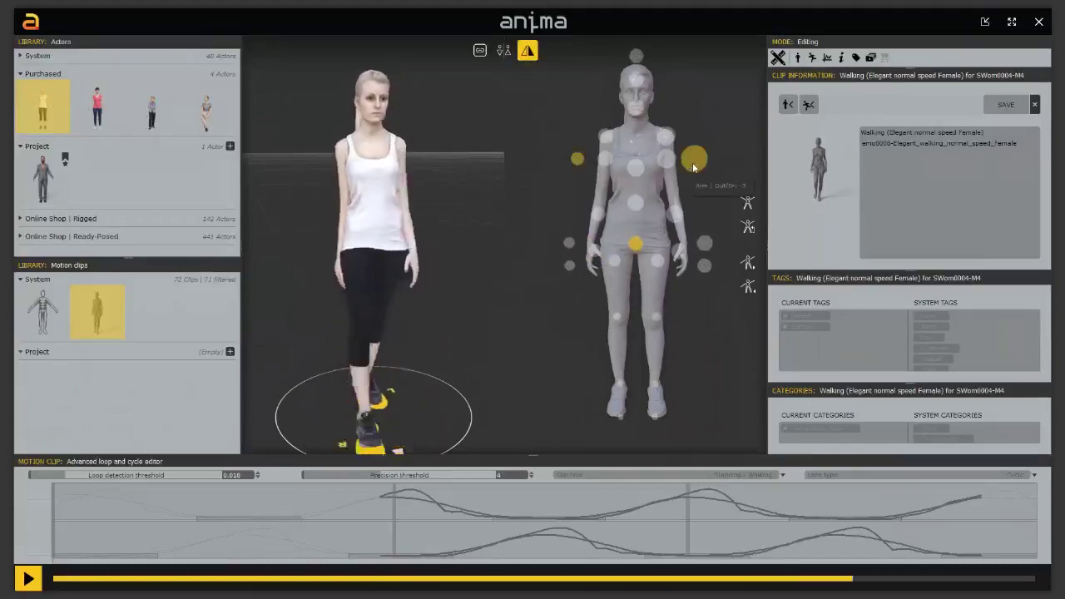
{"action": "left_click_drag", "start_coordinate": [696, 164], "coordinate": [725, 161]}
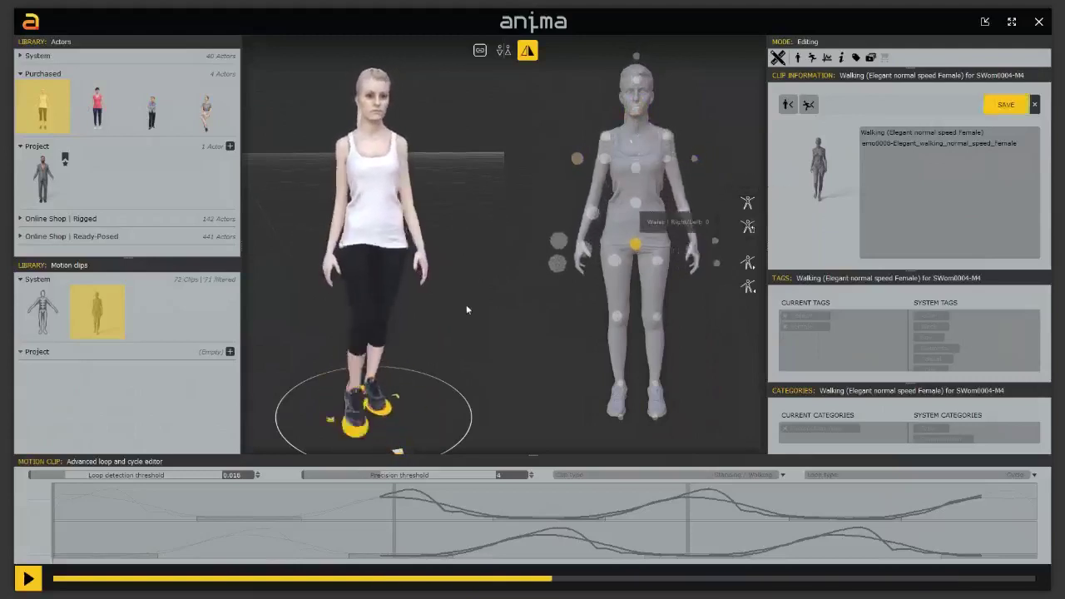
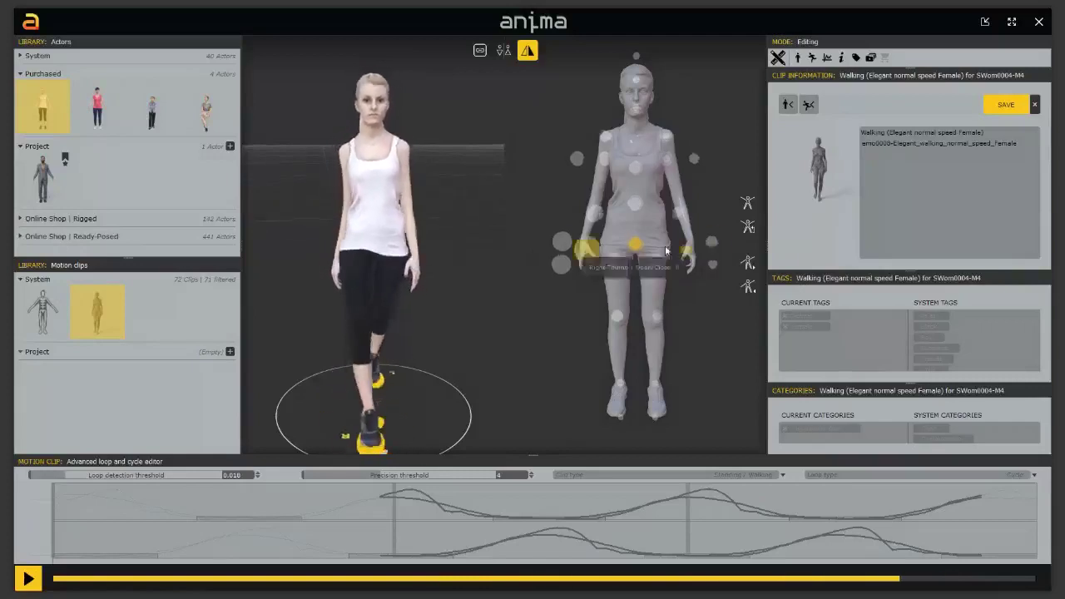
Save the edited Walking (Elegant normal speed Female) clip and orbit the preview figures to check the loop
{"action": "left_click", "coordinate": [1001, 107]}
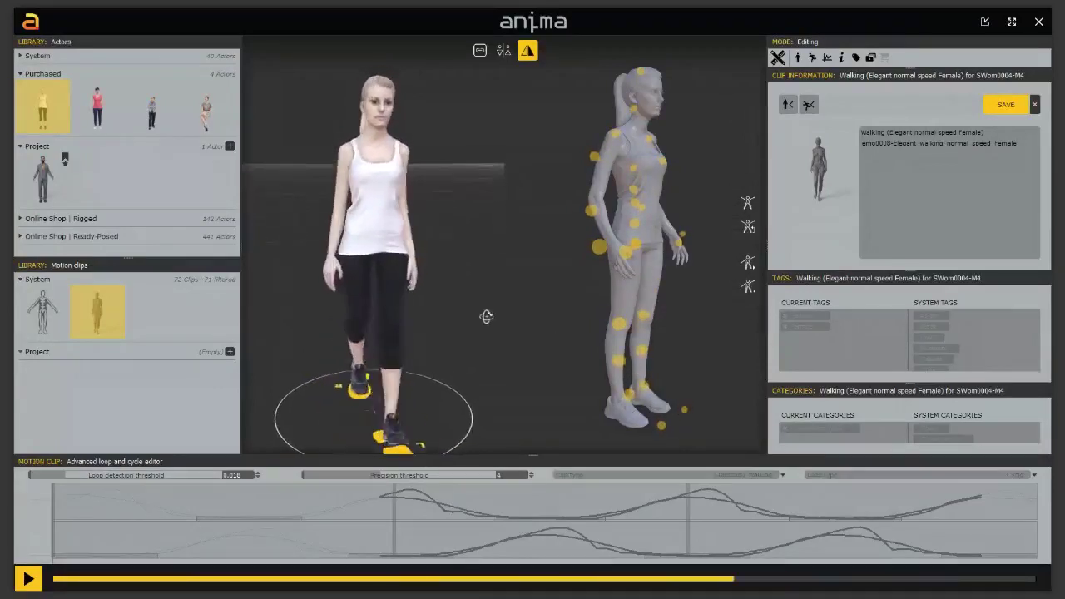
{"action": "left_click_drag", "start_coordinate": [518, 300], "coordinate": [706, 198]}
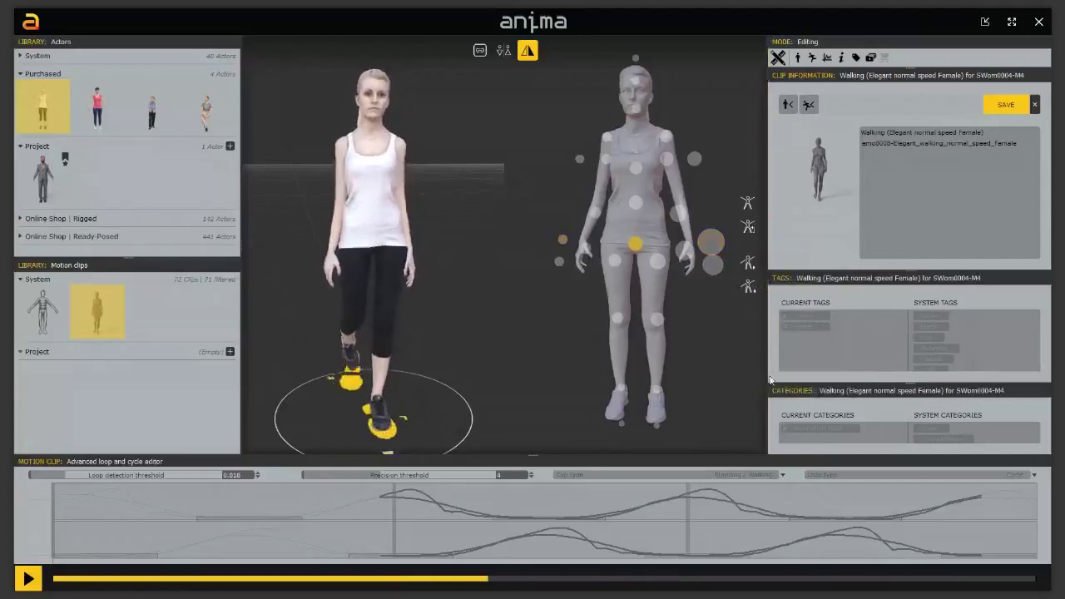
{"action": "mouse_move", "coordinate": [436, 332]}
{"action": "left_mouse_down"}
{"action": "mouse_move", "coordinate": [360, 303]}
{"action": "mouse_move", "coordinate": [471, 297]}
{"action": "mouse_move", "coordinate": [307, 286]}
{"action": "mouse_move", "coordinate": [354, 367]}
{"action": "mouse_move", "coordinate": [452, 274]}
{"action": "mouse_move", "coordinate": [330, 294]}
{"action": "mouse_move", "coordinate": [457, 278]}
{"action": "mouse_move", "coordinate": [416, 325]}
{"action": "mouse_move", "coordinate": [485, 319]}
{"action": "mouse_move", "coordinate": [423, 322]}
{"action": "mouse_move", "coordinate": [430, 334]}
{"action": "left_mouse_up"}
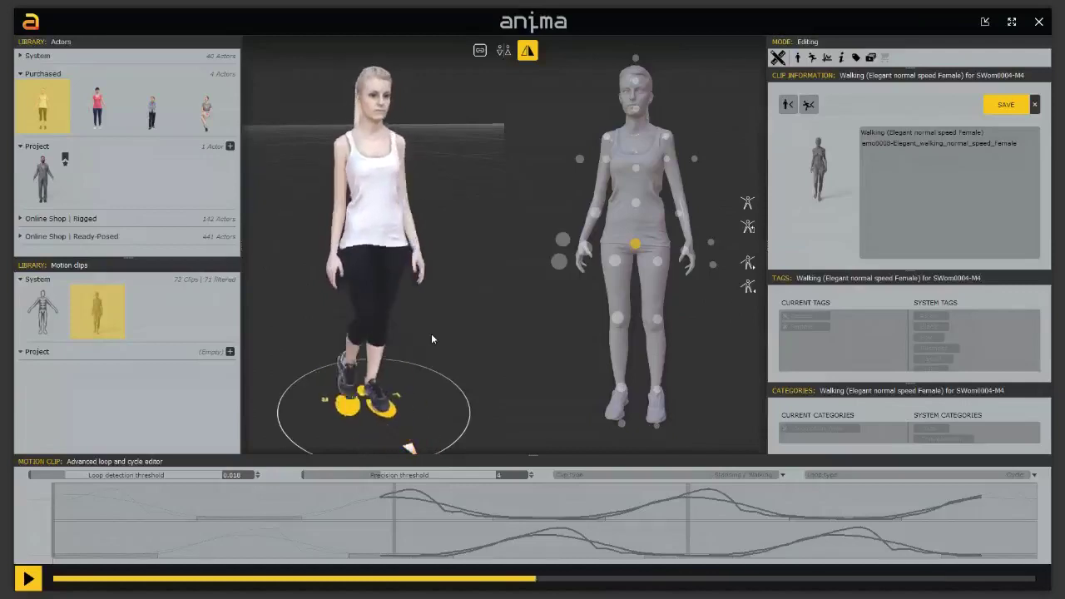
{"action": "left_click", "coordinate": [808, 105]}
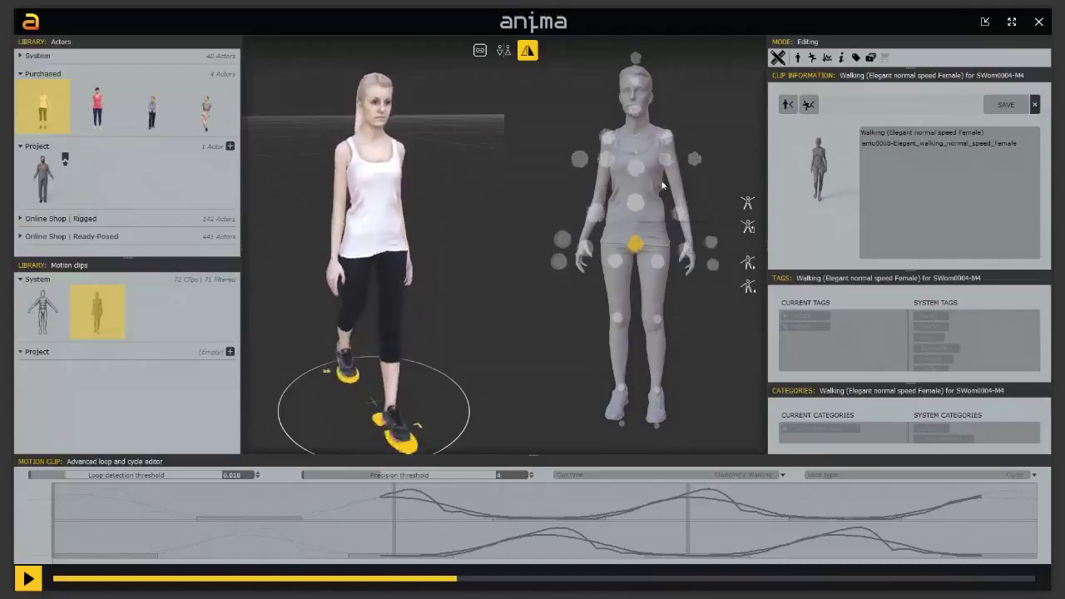
Return to the Catwalk.ani scene, play and stop the animation, then orbit around the catwalk
{"action": "left_click", "coordinate": [778, 58]}
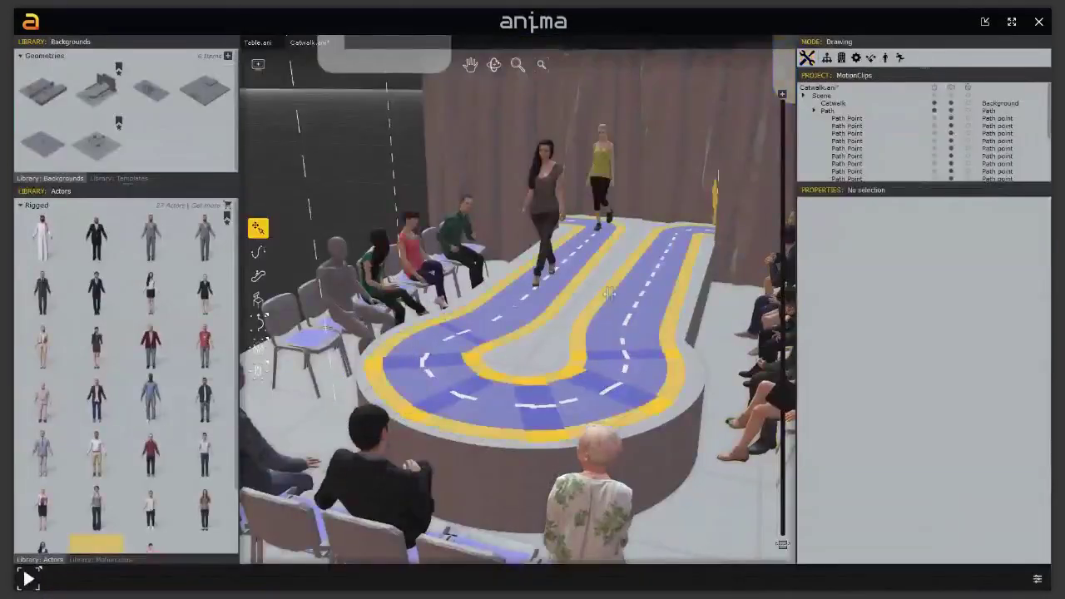
{"action": "key", "text": "space"}
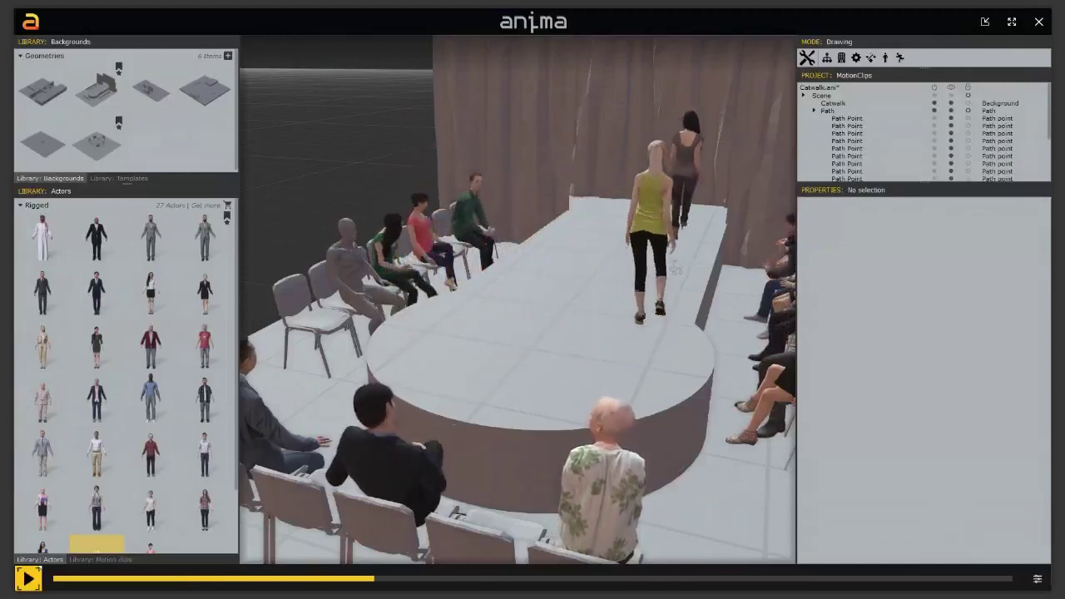
{"action": "key", "text": "space"}
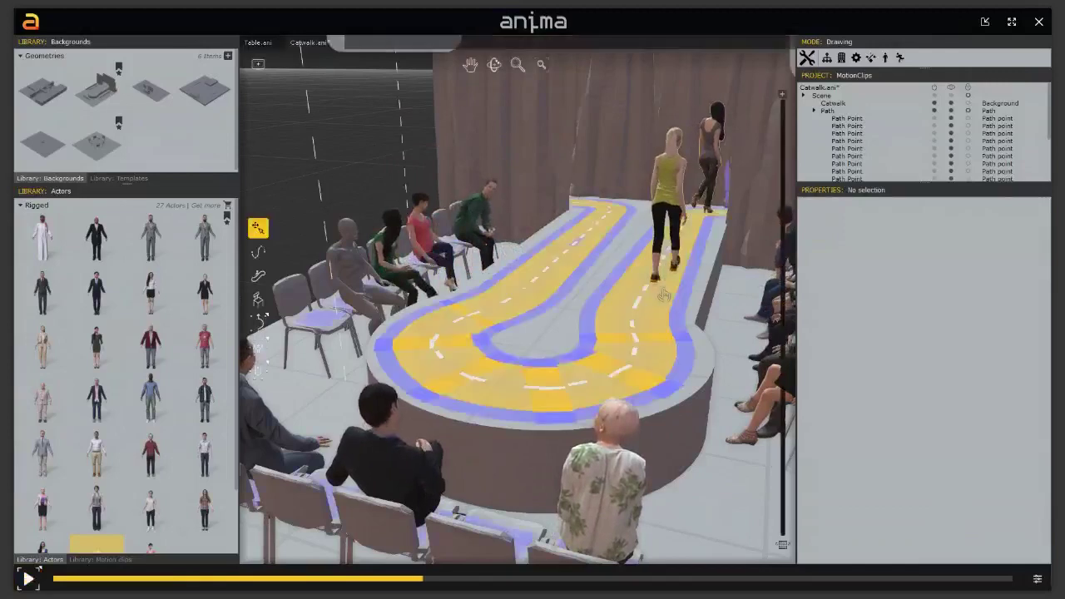
{"action": "right_click_drag", "start_coordinate": [691, 300], "coordinate": [473, 329]}
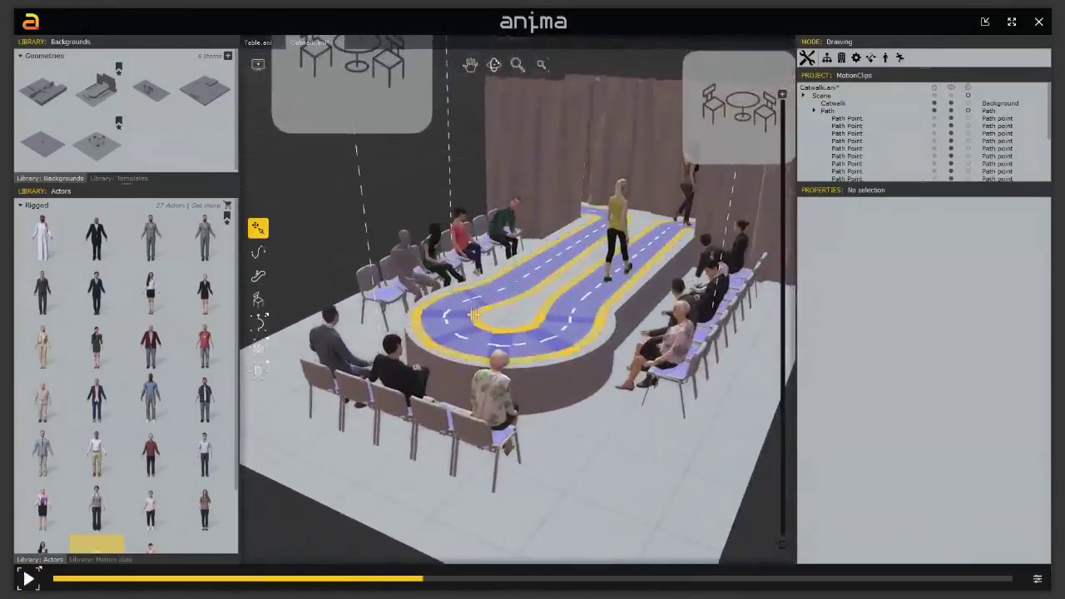
{"action": "scroll", "coordinate": [585, 266], "scroll_direction": "up", "scroll_amount": 2}
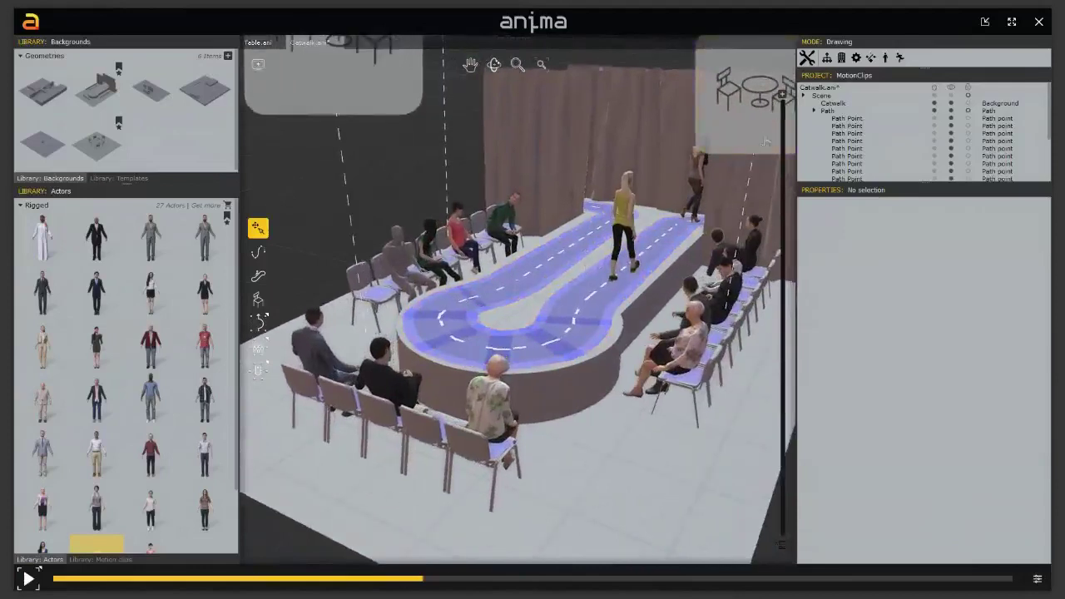
Toggle Editing mode and back, then zoom out and pan to the empty floor beside the stage
{"action": "left_click", "coordinate": [807, 58]}
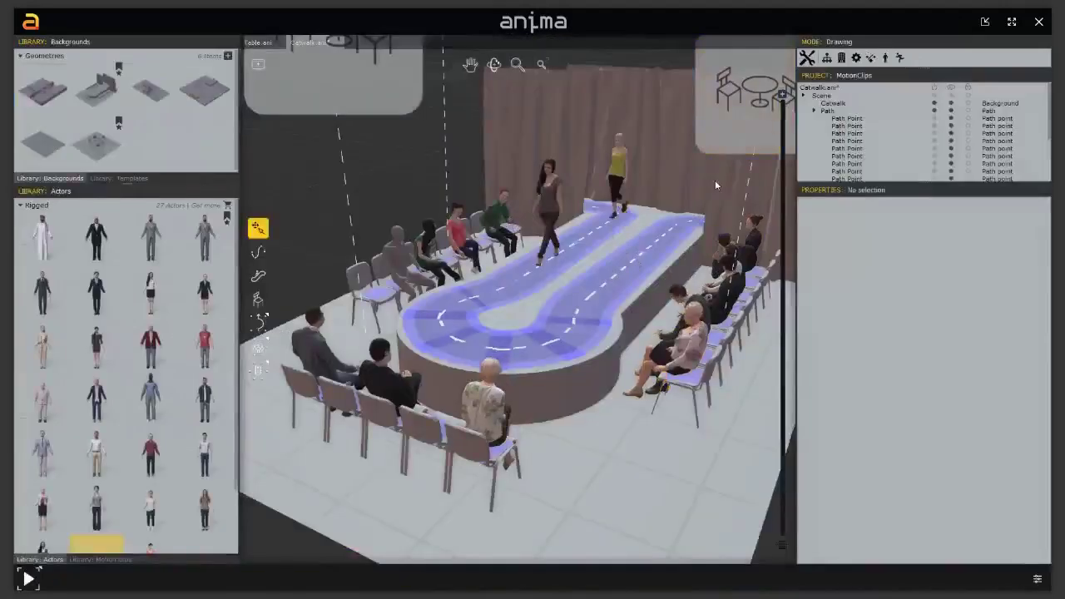
{"action": "scroll", "coordinate": [715, 180], "scroll_direction": "down", "scroll_amount": 3}
{"action": "middle_click_drag", "start_coordinate": [564, 376], "coordinate": [532, 337]}
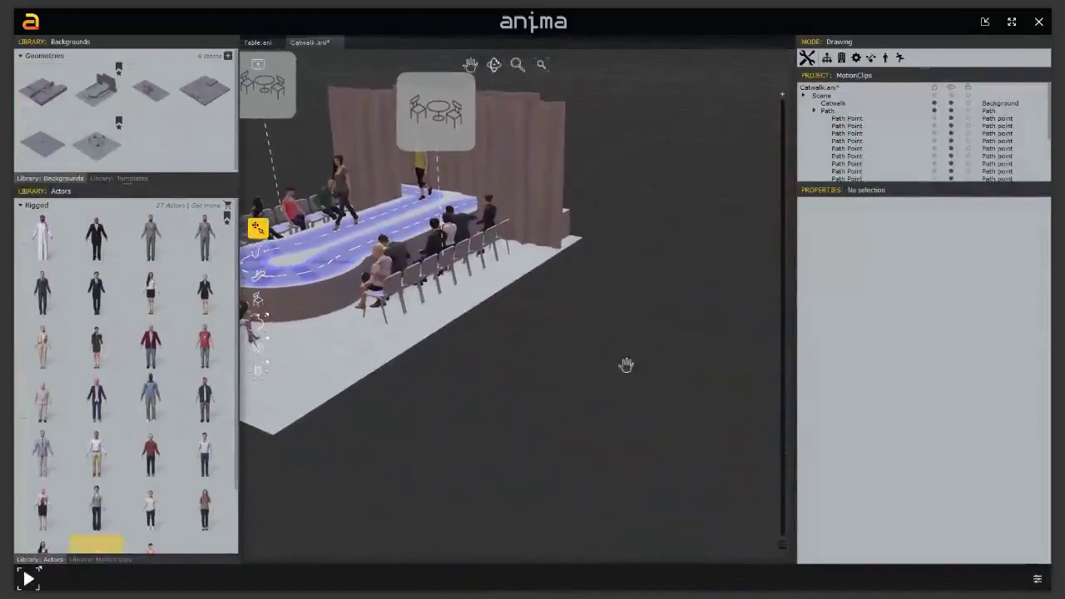
Draw a straight two-point path on the empty floor beside the catwalk stage
{"action": "left_click", "coordinate": [258, 250]}
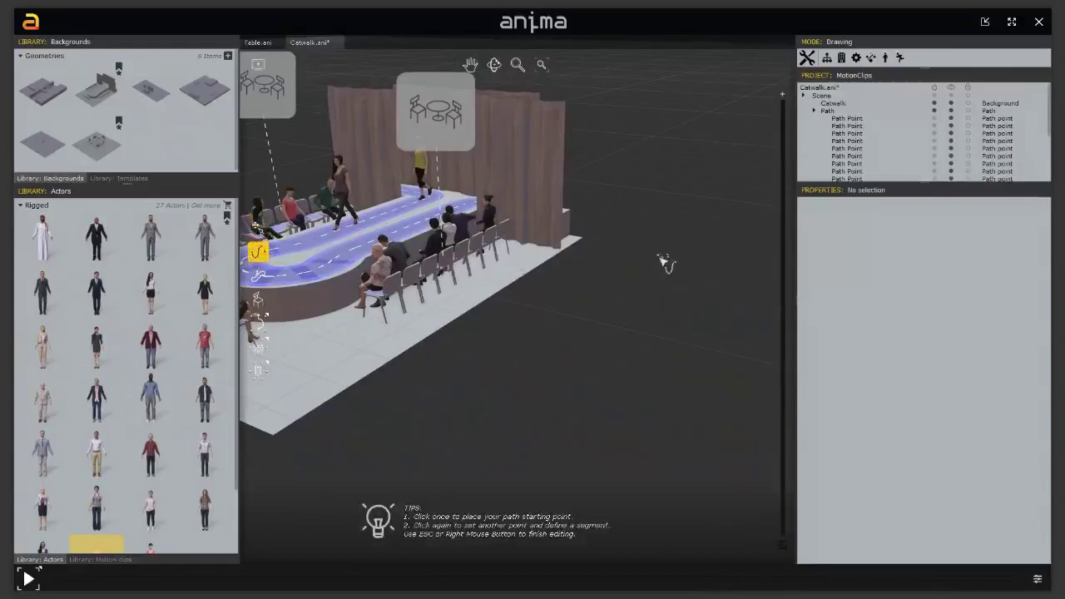
{"action": "left_click", "coordinate": [656, 253]}
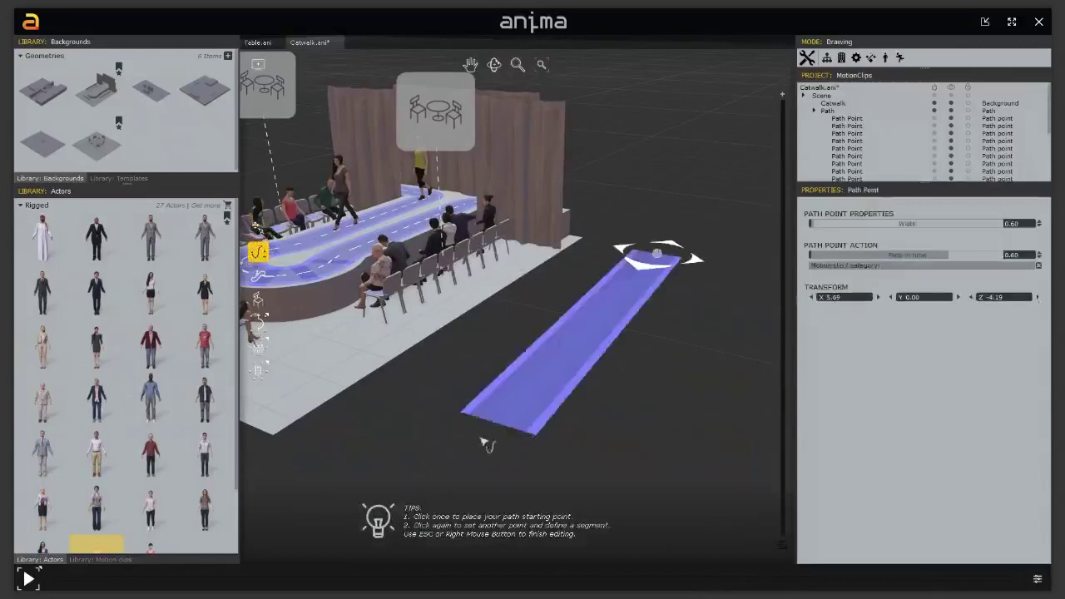
{"action": "left_click", "coordinate": [408, 488]}
{"action": "right_click", "coordinate": [682, 406]}
{"action": "middle_click_drag", "start_coordinate": [673, 388], "coordinate": [639, 414]}
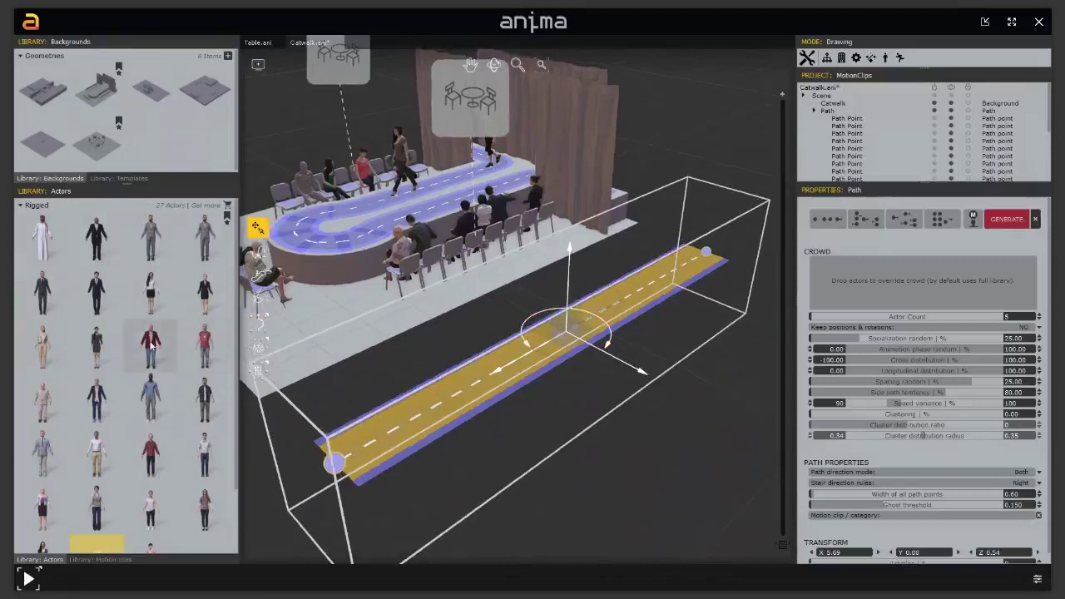
Add the CMan0009-M4 actor to the path crowd, set longitudinal distribution 0.34 and Forward direction, and generate
{"action": "left_click_drag", "start_coordinate": [151, 349], "coordinate": [847, 285]}
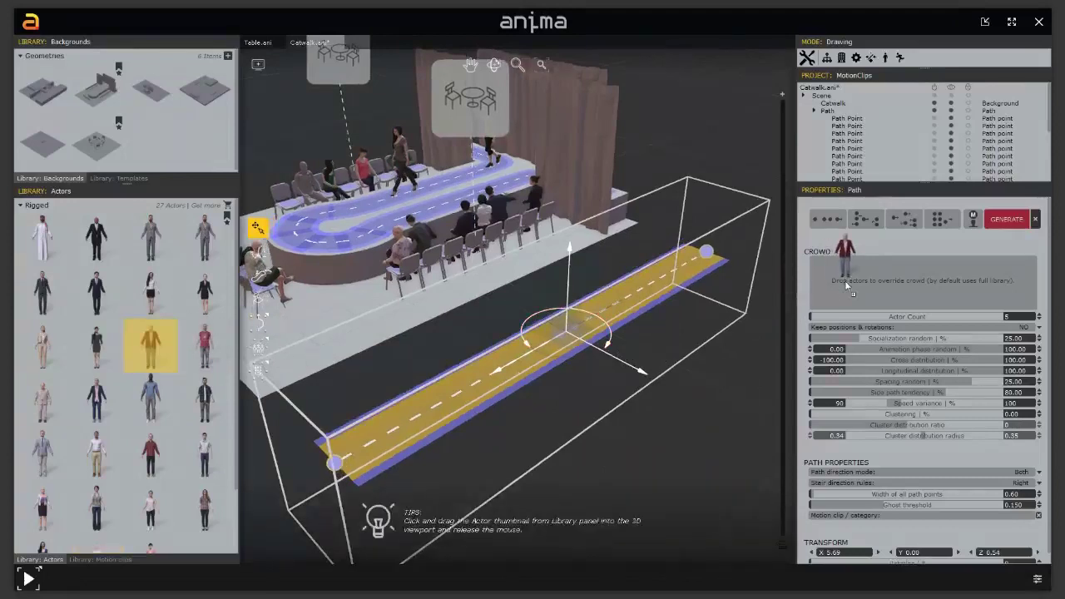
{"action": "left_click_drag", "start_coordinate": [847, 285], "coordinate": [847, 283]}
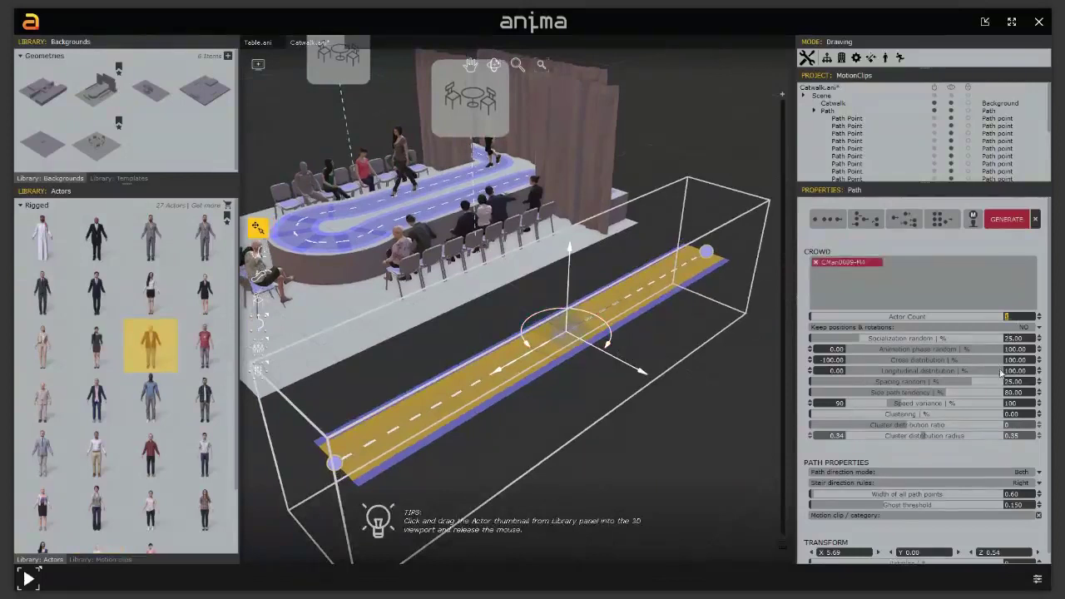
{"action": "left_click_drag", "start_coordinate": [1002, 372], "coordinate": [877, 379]}
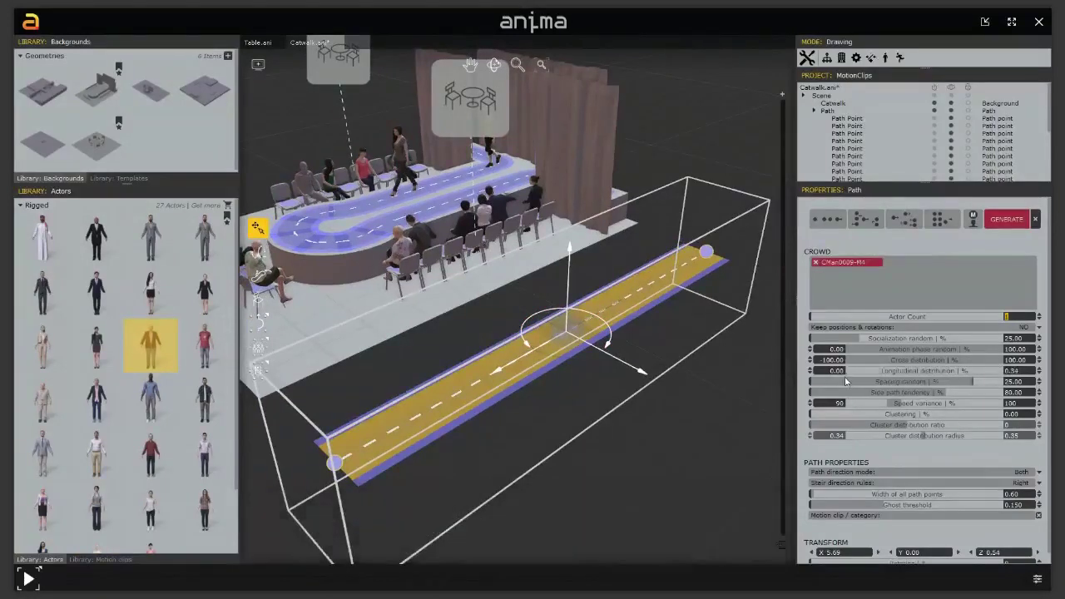
{"action": "left_click", "coordinate": [1024, 476]}
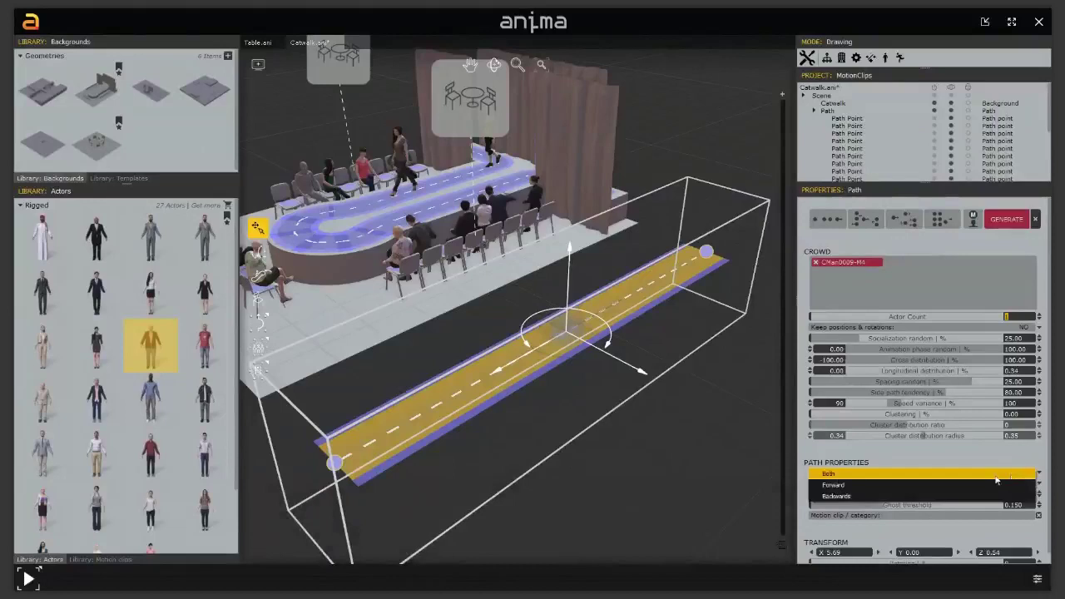
{"action": "left_click", "coordinate": [982, 492]}
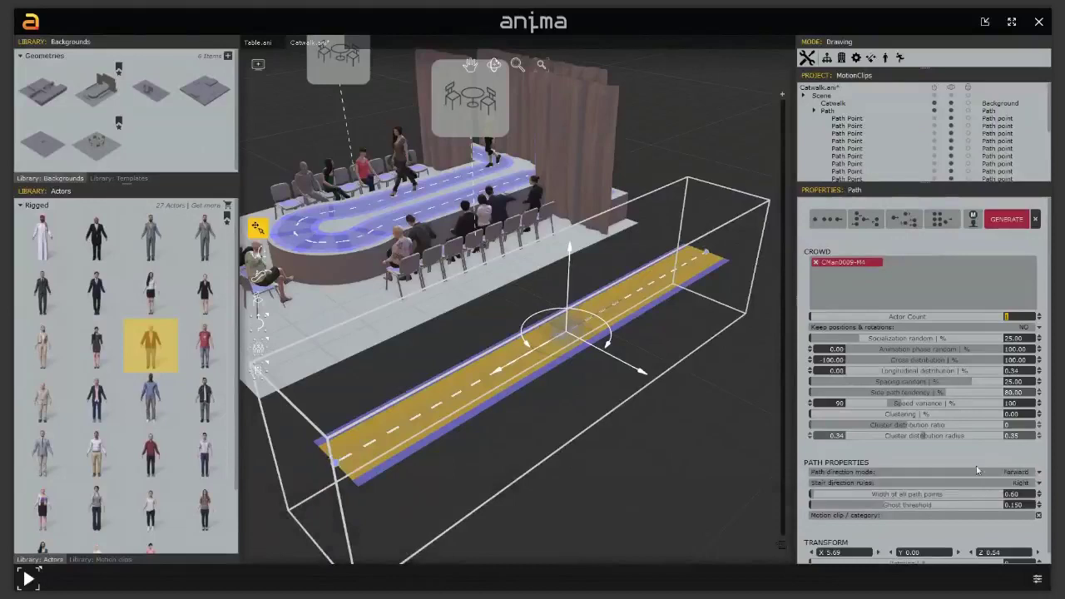
{"action": "left_click", "coordinate": [998, 222]}
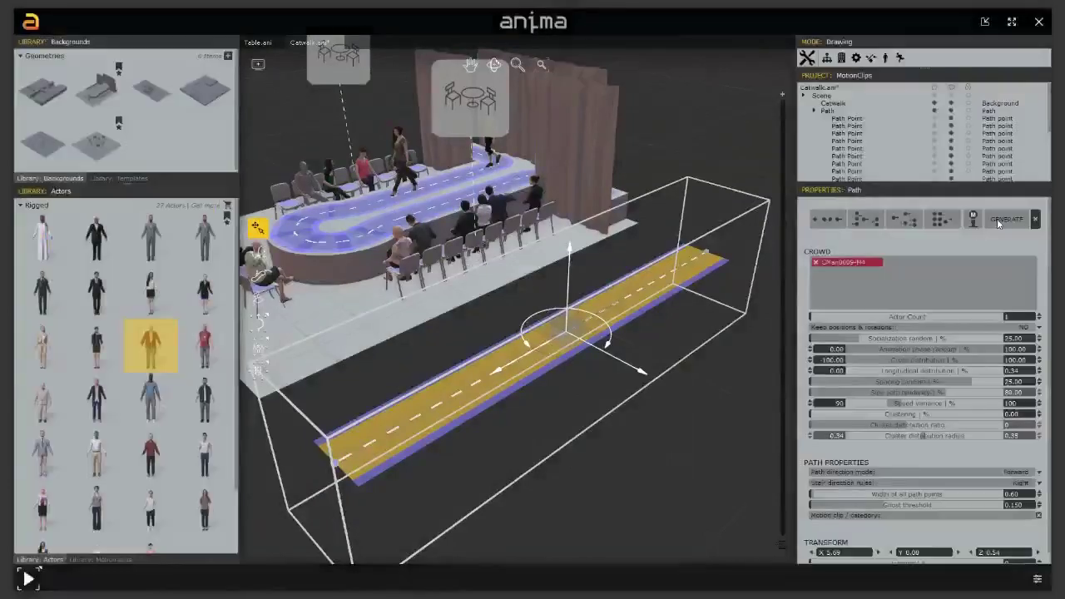
{"action": "left_click_drag", "start_coordinate": [703, 350], "coordinate": [693, 358]}
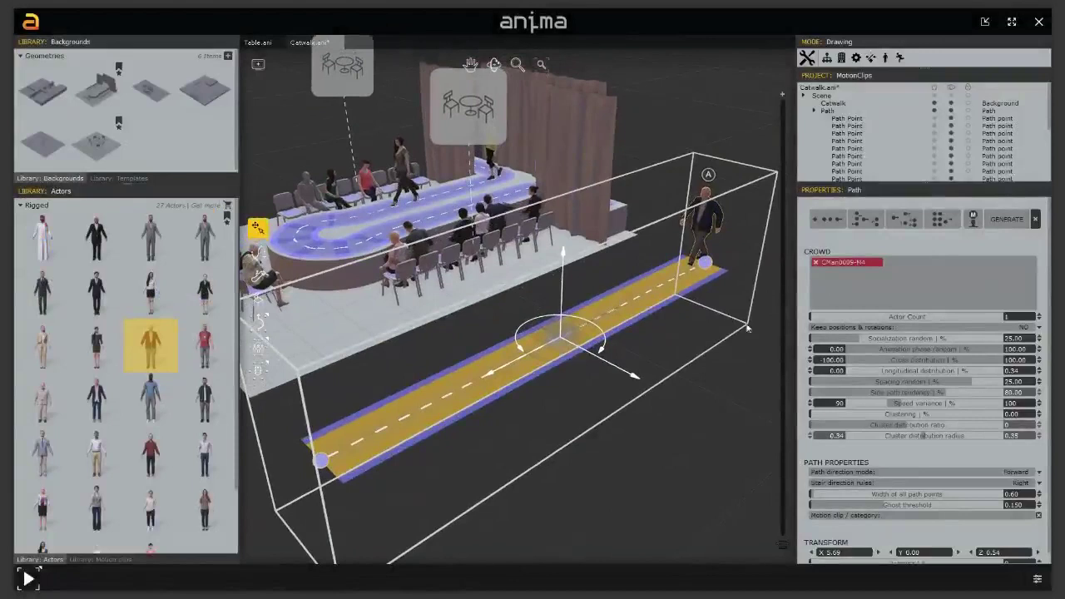
Make the generated CMan0009-M4 actor a manual actor with speed set to 150%
{"action": "right_click", "coordinate": [702, 227]}
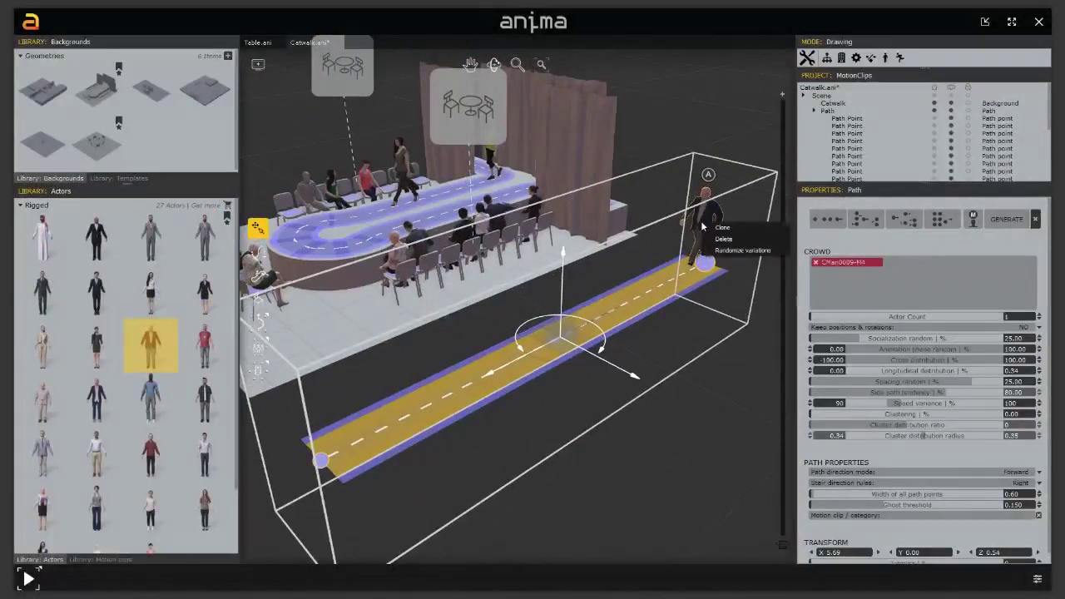
{"action": "left_click", "coordinate": [723, 227]}
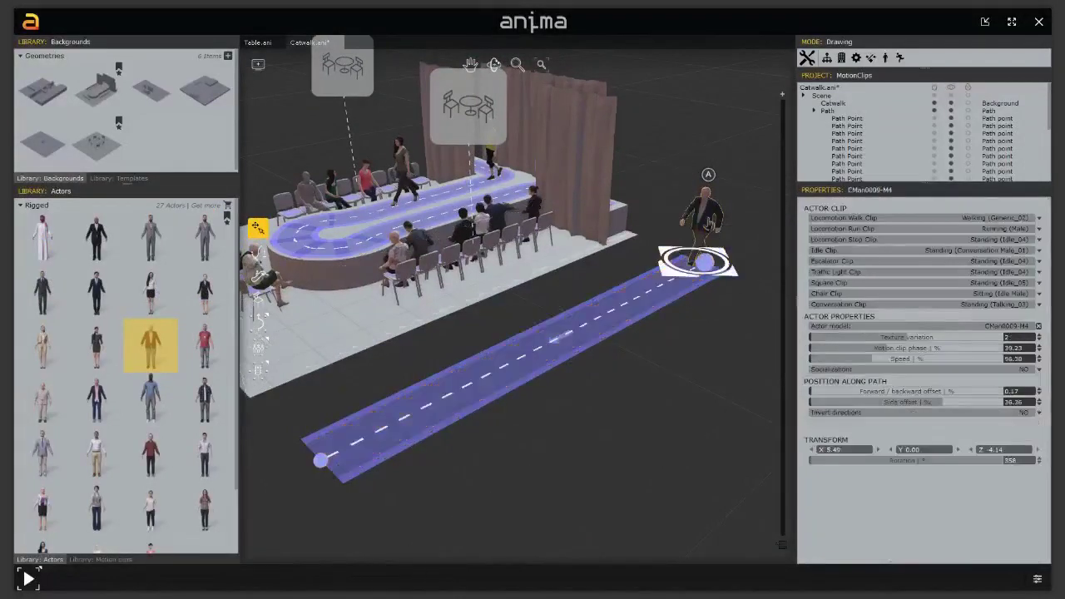
{"action": "right_click", "coordinate": [705, 213]}
{"action": "left_click", "coordinate": [722, 254]}
{"action": "middle_click_drag", "start_coordinate": [742, 289], "coordinate": [670, 355]}
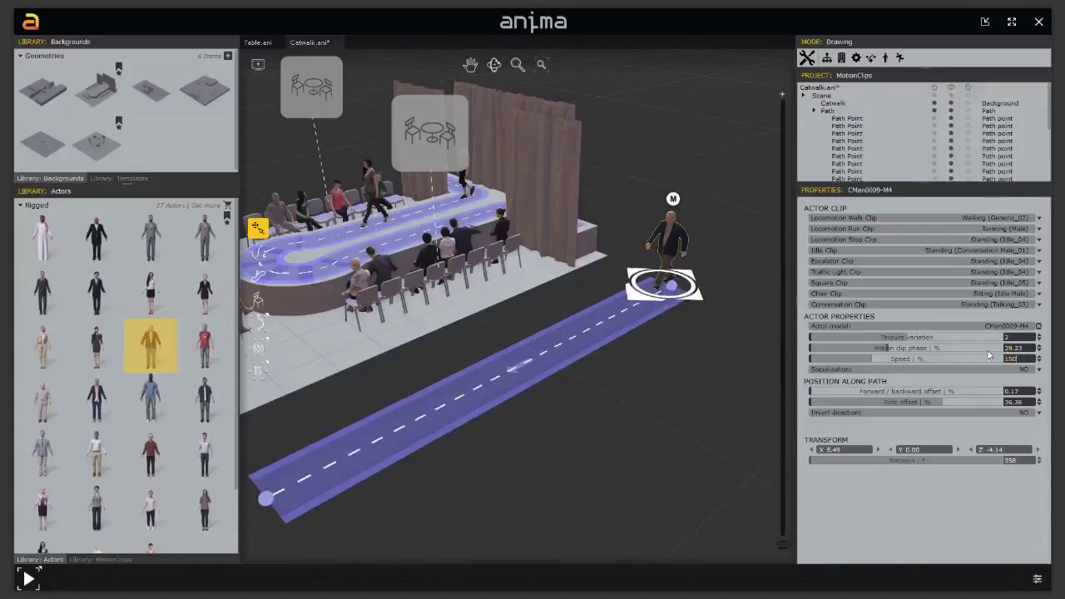
{"action": "key", "text": "Return"}
{"action": "mouse_move", "coordinate": [674, 379]}
{"action": "right_mouse_down"}
{"action": "mouse_move", "coordinate": [629, 384]}
{"action": "mouse_move", "coordinate": [674, 382]}
{"action": "right_mouse_up"}
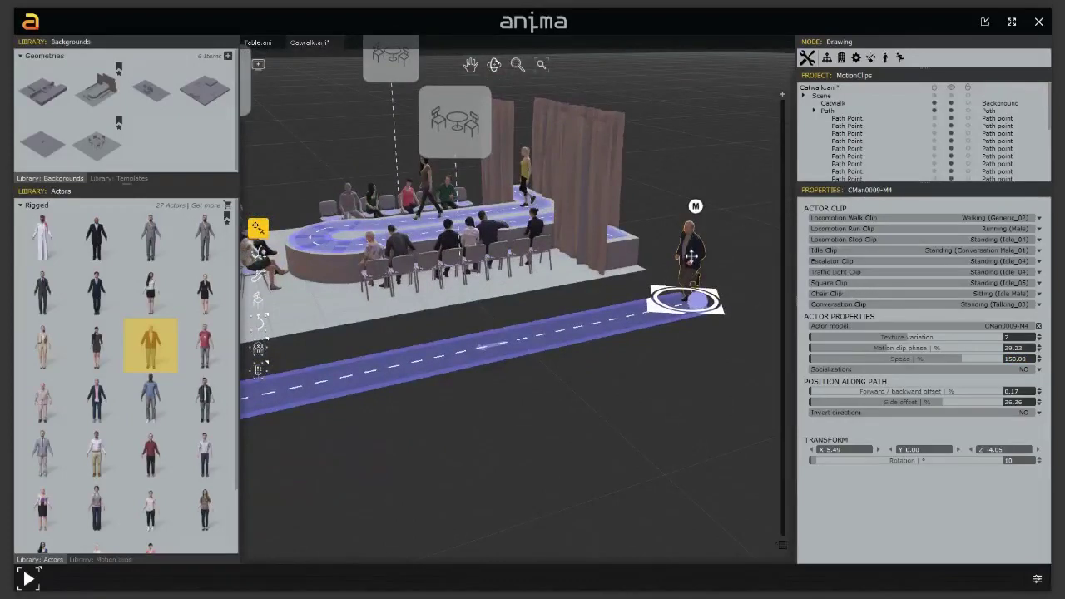
Preview the crowd animation, rewind the timeline to frame 0, and select the man on the path
{"action": "key", "text": "space"}
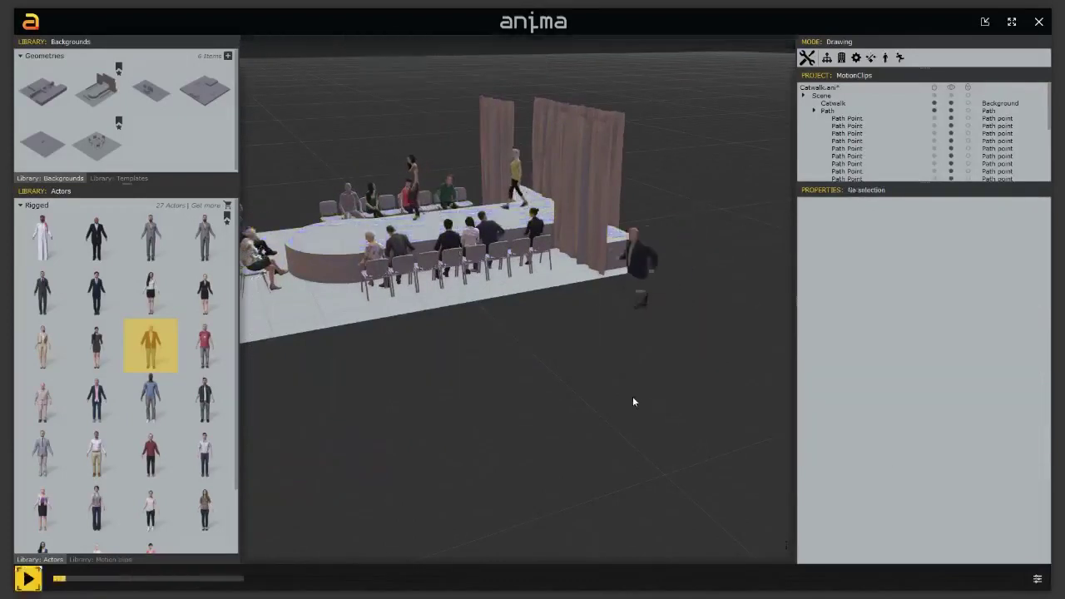
{"action": "key", "text": "space"}
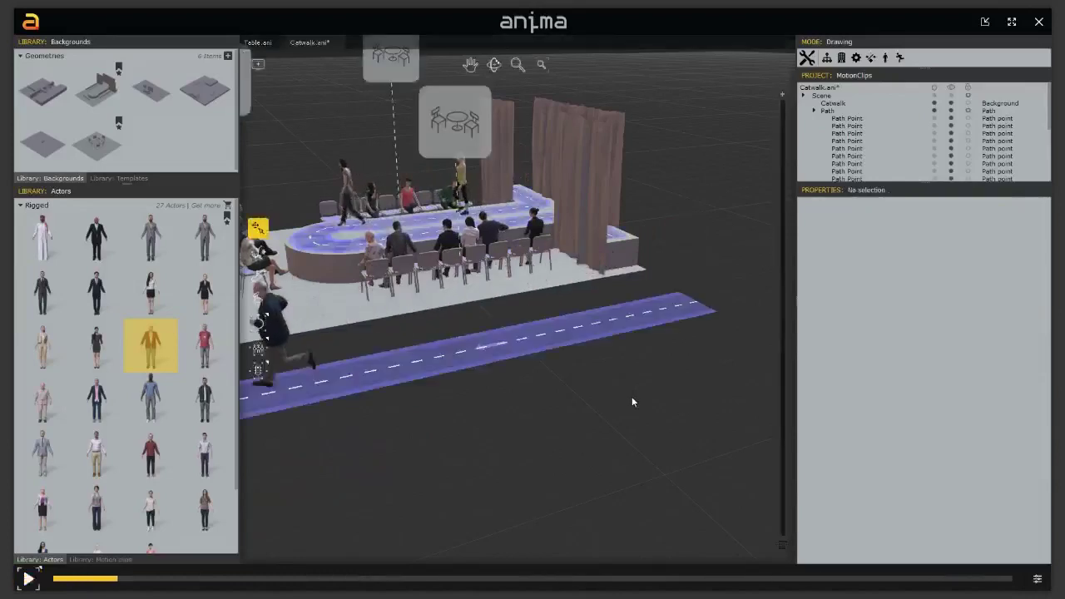
{"action": "left_click_drag", "start_coordinate": [117, 578], "coordinate": [40, 574]}
{"action": "middle_click_drag", "start_coordinate": [520, 405], "coordinate": [615, 438]}
{"action": "left_click", "coordinate": [715, 262]}
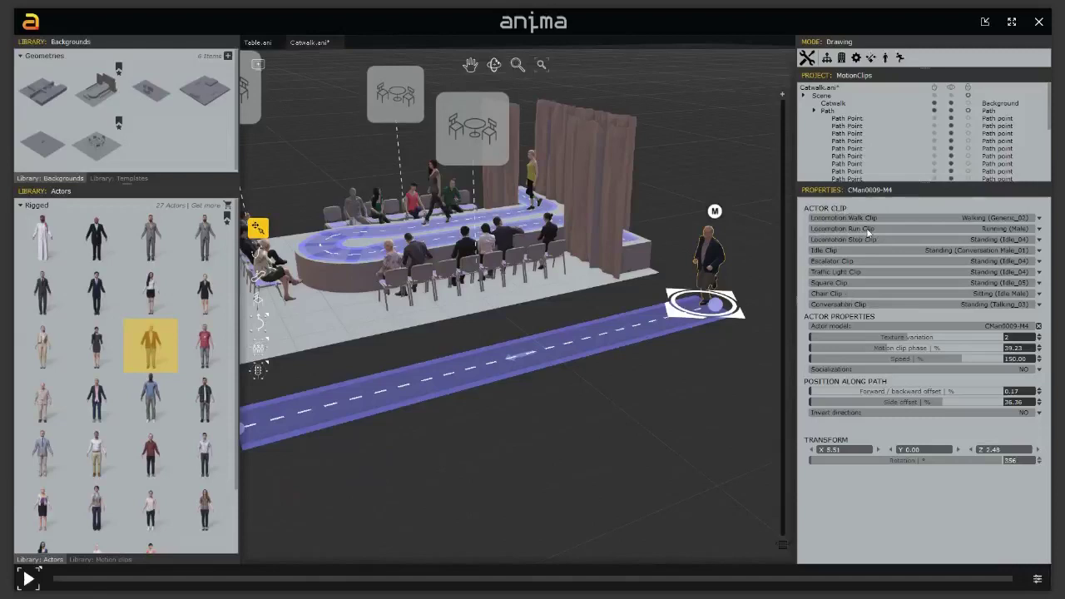
Show the Locomotion Run Clip choices for the CMan0009-M4 actor
{"action": "left_click", "coordinate": [1039, 230]}
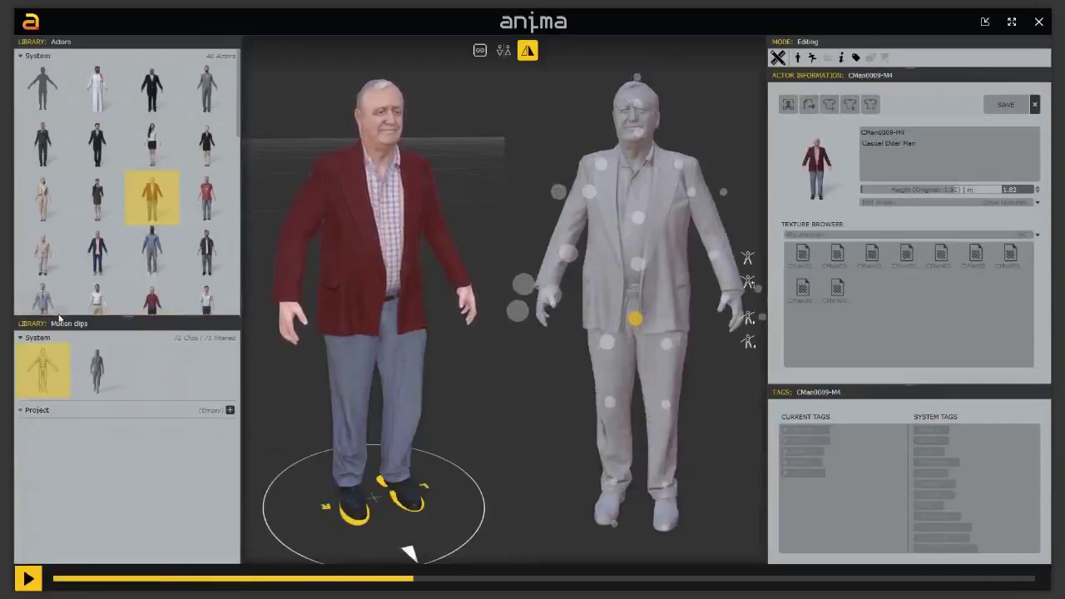
Search the Motion clips library for 'ru' and load Running (Slow) onto the actor for editing
{"action": "mouse_move", "coordinate": [60, 326]}
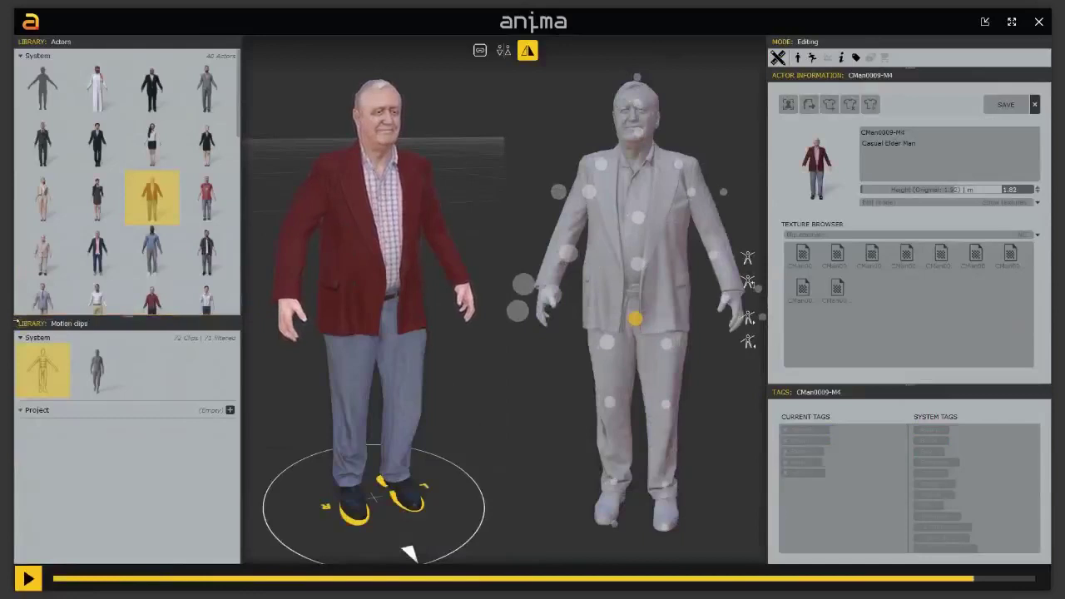
{"action": "left_click_drag", "start_coordinate": [56, 323], "coordinate": [14, 322]}
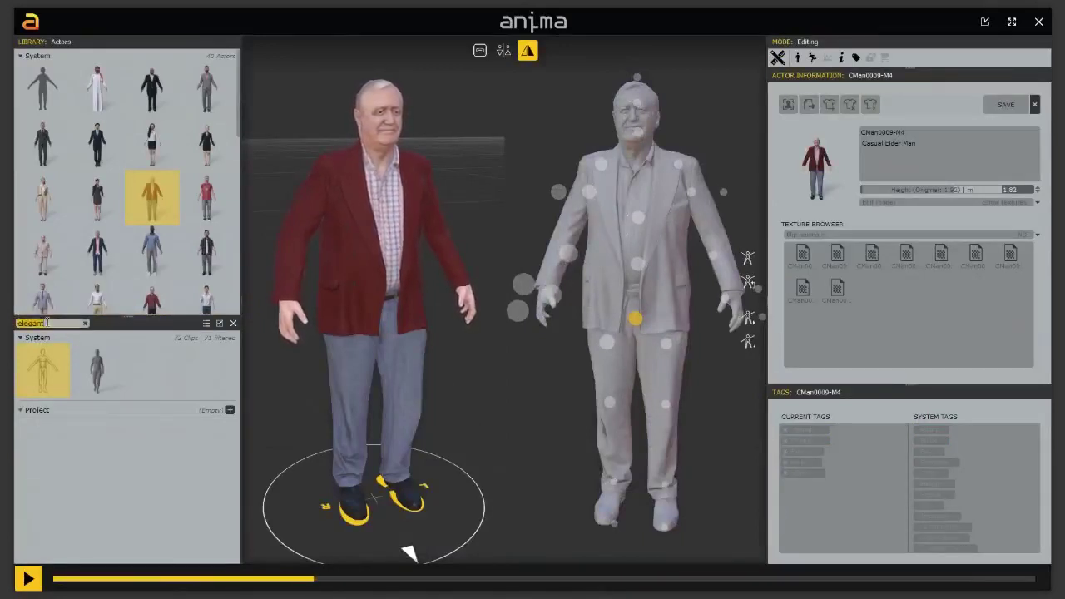
{"action": "type", "text": "run"}
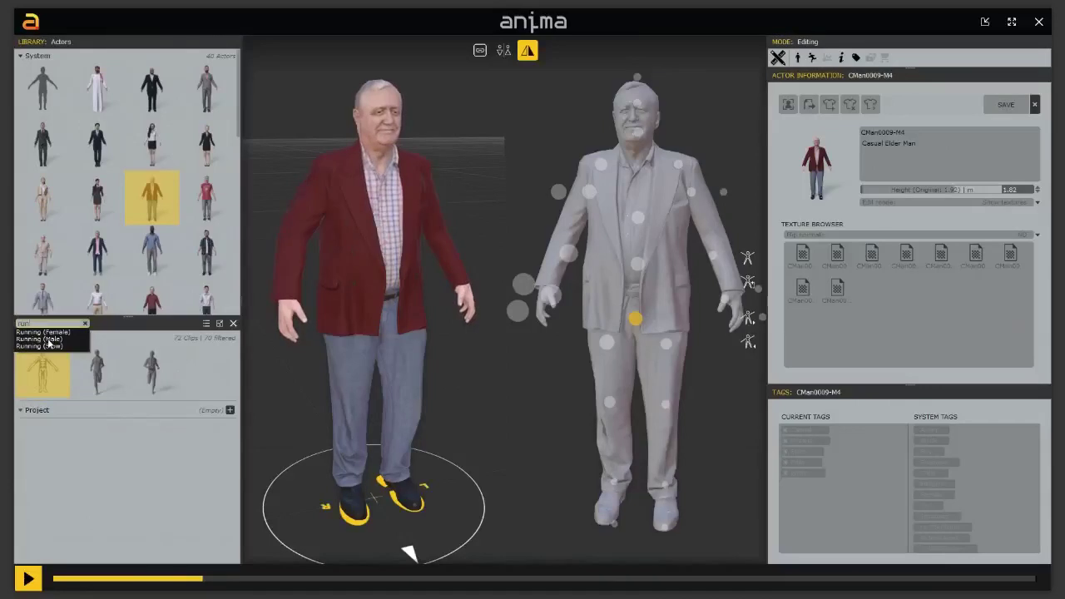
{"action": "left_click", "coordinate": [47, 346]}
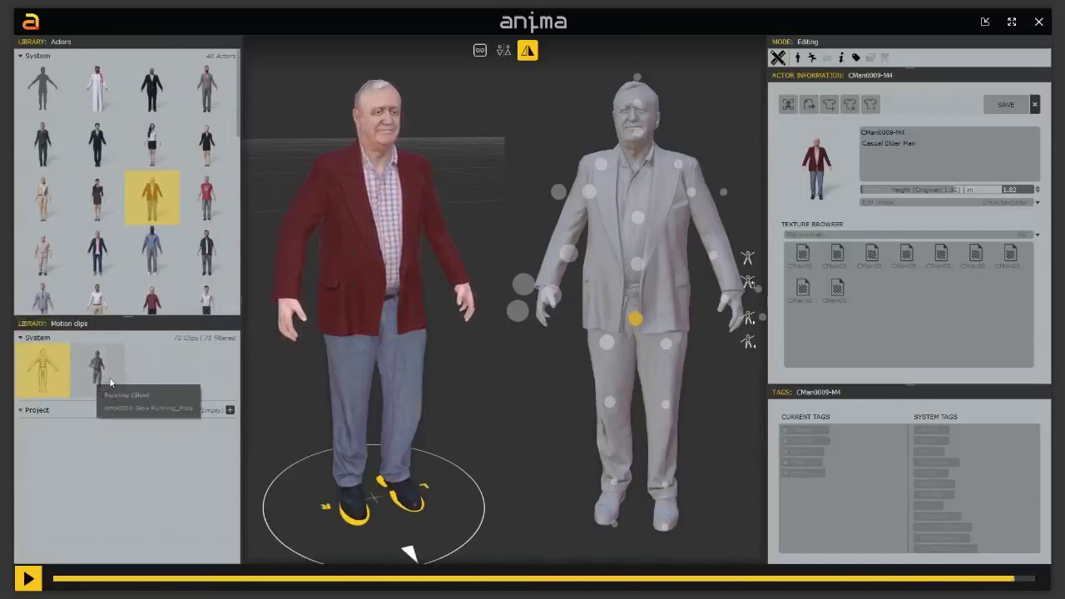
{"action": "left_click", "coordinate": [99, 379]}
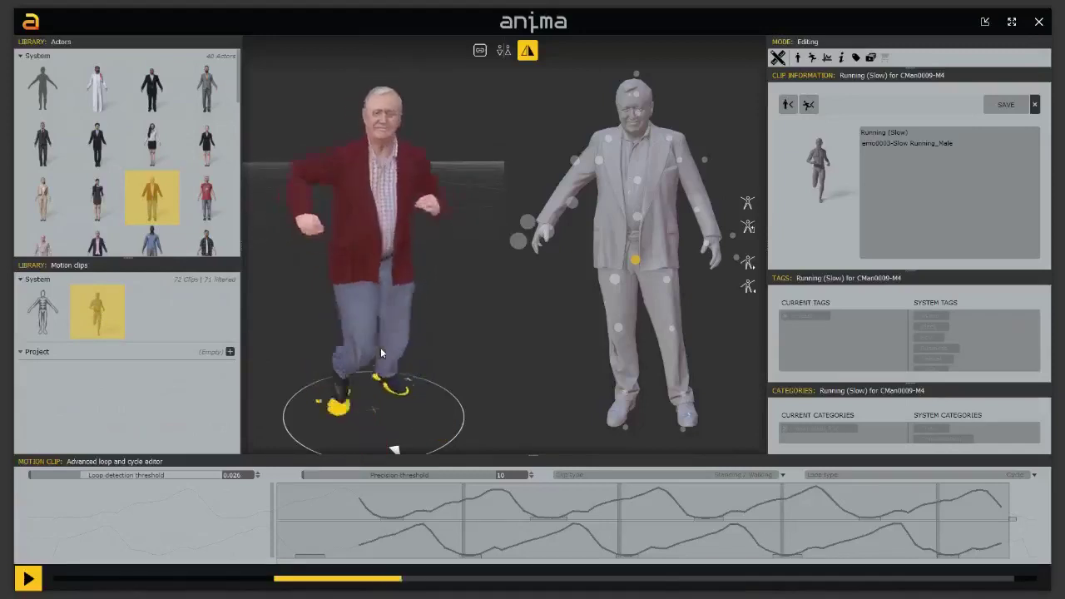
Duplicate Running (Slow) as Running (Slow)-1 and confirm emo0003-Slow Running_Male-1.y in the clips folder
{"action": "right_click", "coordinate": [111, 320]}
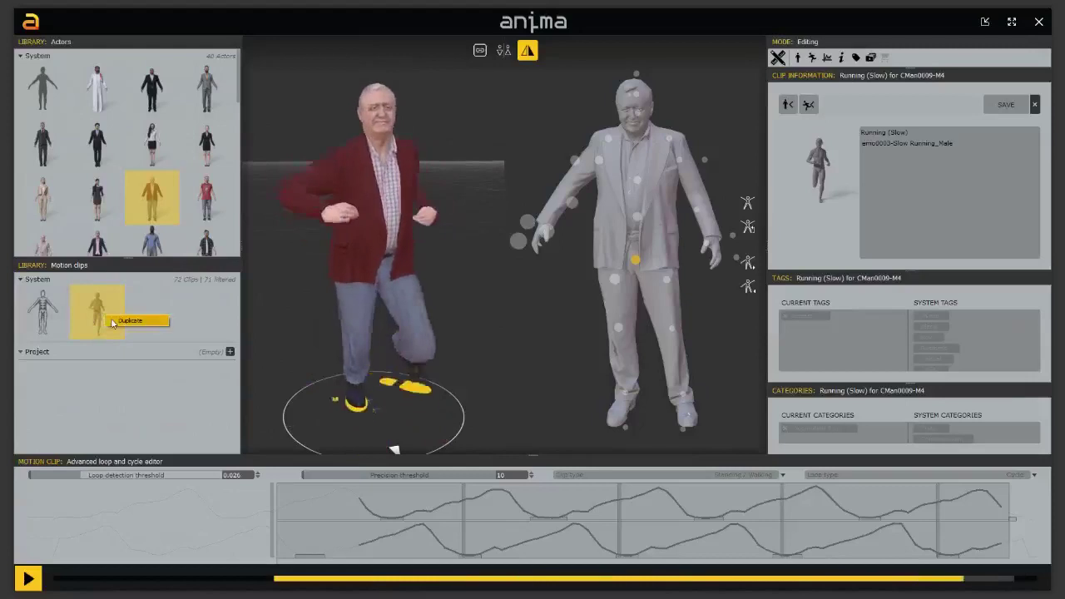
{"action": "left_click", "coordinate": [115, 321]}
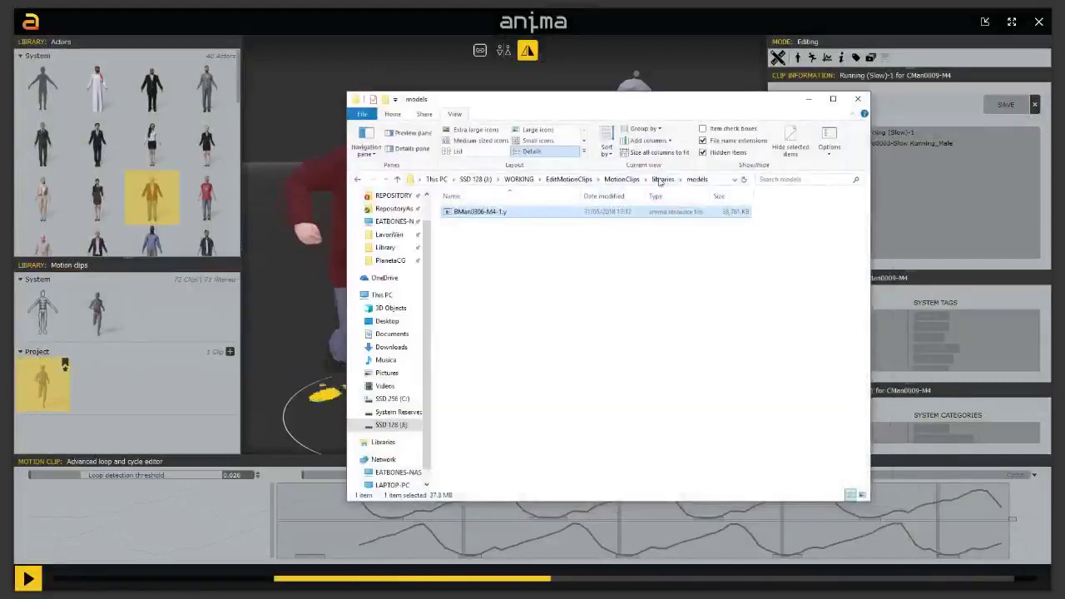
{"action": "left_click", "coordinate": [662, 179]}
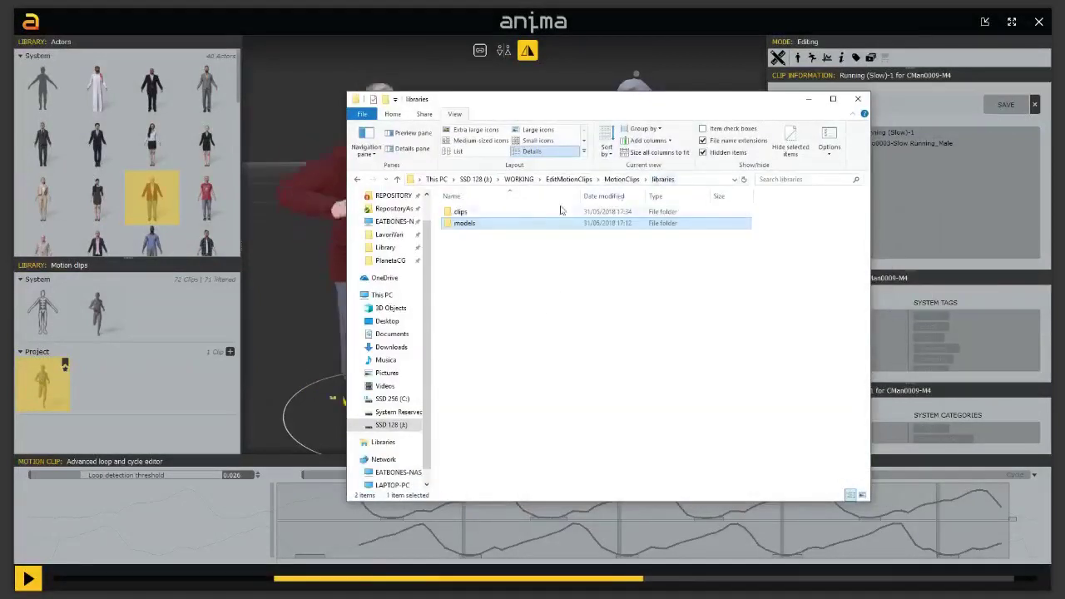
{"action": "double_click", "coordinate": [461, 213]}
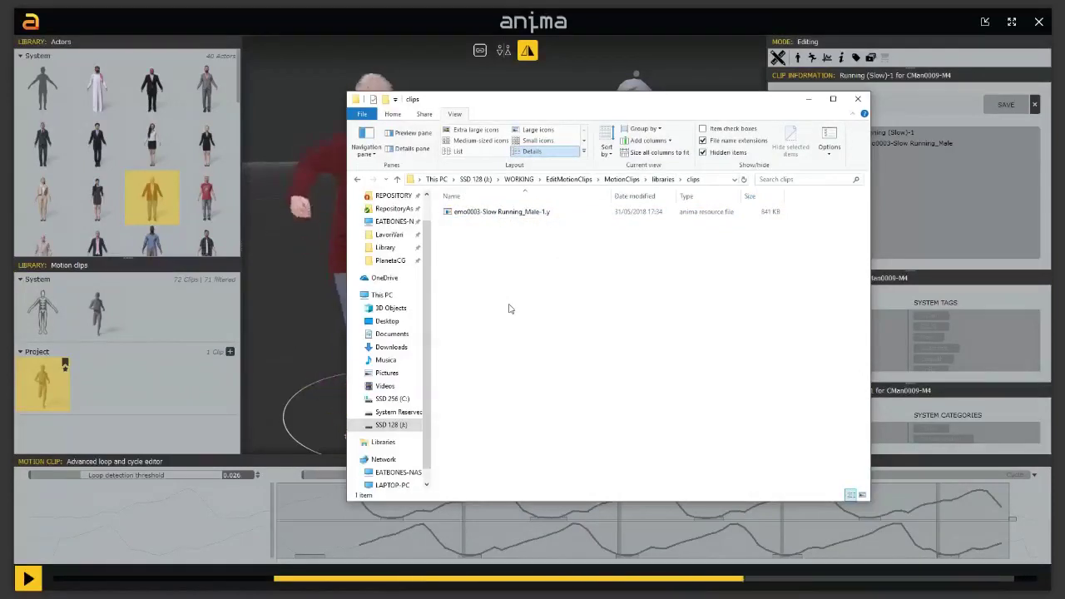
{"action": "left_click", "coordinate": [808, 98]}
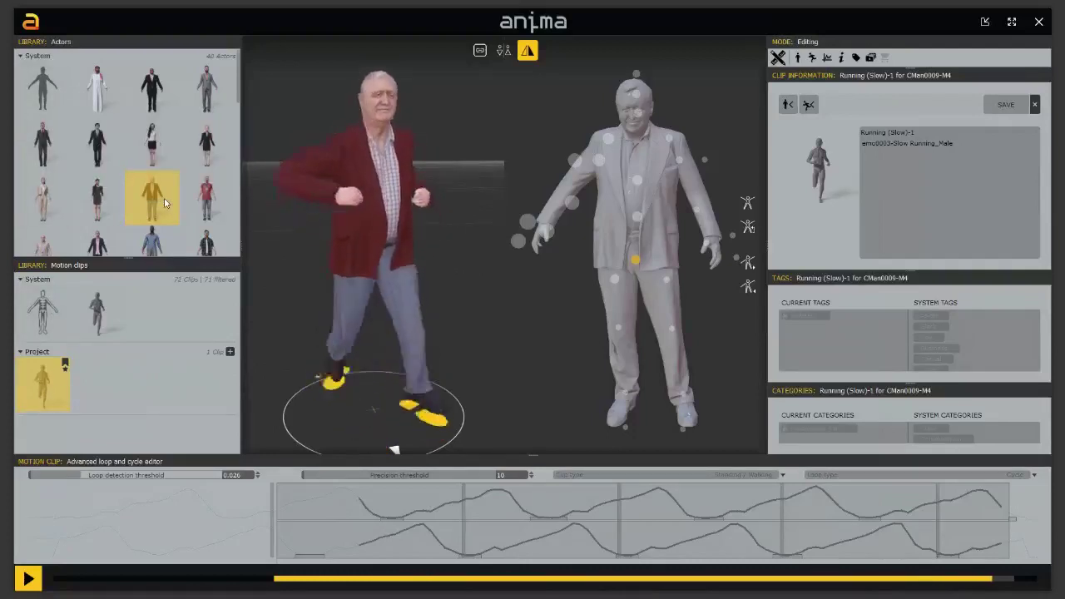
Preview Running (Slow)-1 on the generic mannequin, toggling female/male and ending on the male model
{"action": "left_click", "coordinate": [42, 89]}
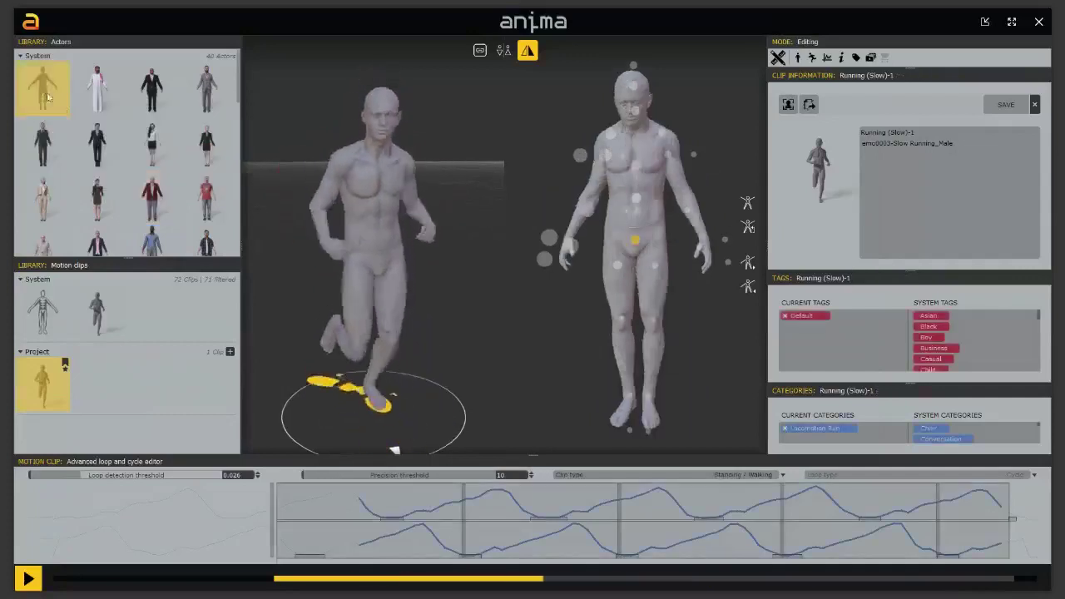
{"action": "mouse_move", "coordinate": [557, 281]}
{"action": "left_mouse_down"}
{"action": "mouse_move", "coordinate": [606, 306]}
{"action": "mouse_move", "coordinate": [574, 291]}
{"action": "left_mouse_up"}
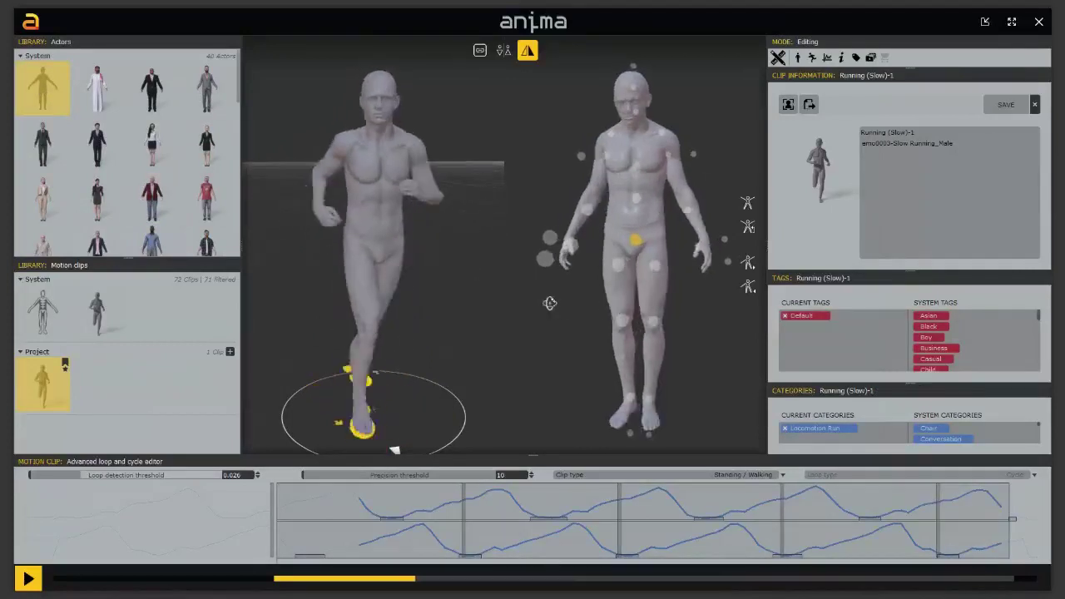
{"action": "left_click", "coordinate": [503, 52]}
{"action": "left_click", "coordinate": [503, 52]}
{"action": "left_click", "coordinate": [503, 52]}
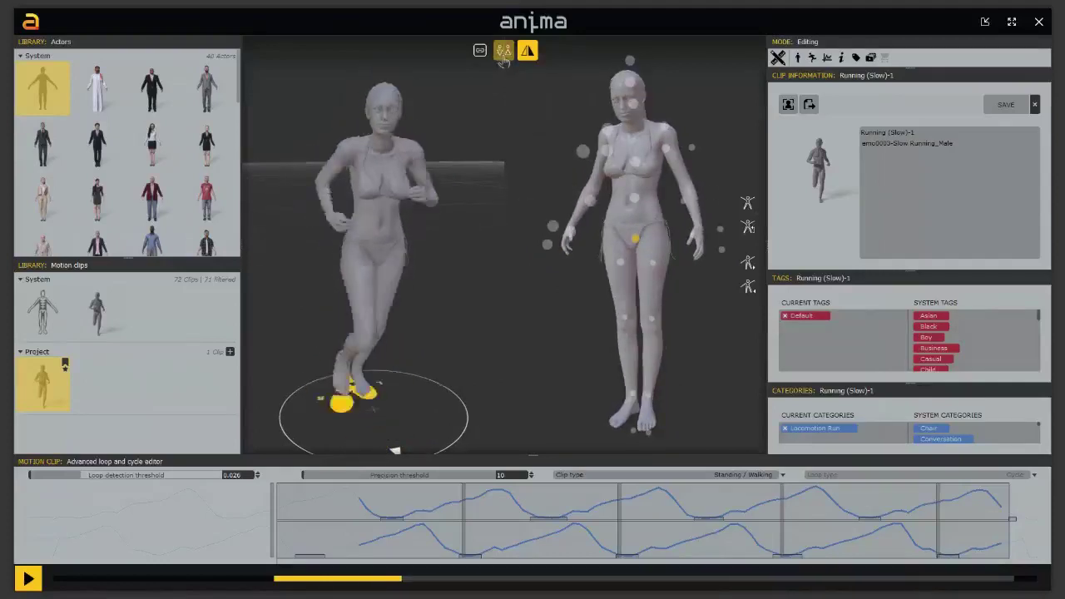
{"action": "left_click", "coordinate": [503, 53]}
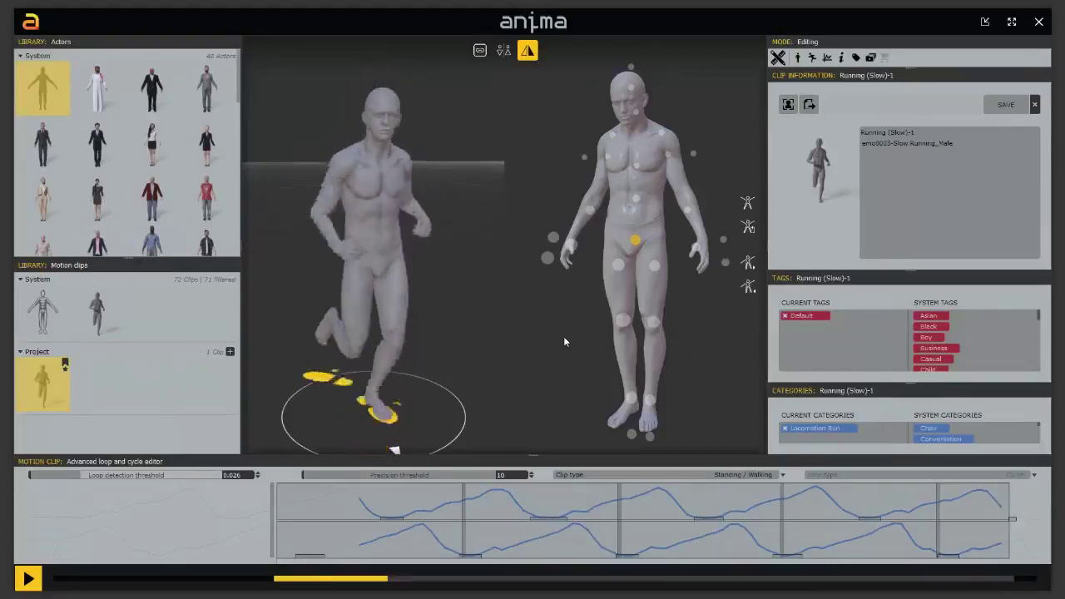
Turn the running mannequin to side and front views to inspect the Running (Slow)-1 clip
{"action": "left_click_drag", "start_coordinate": [585, 320], "coordinate": [669, 301]}
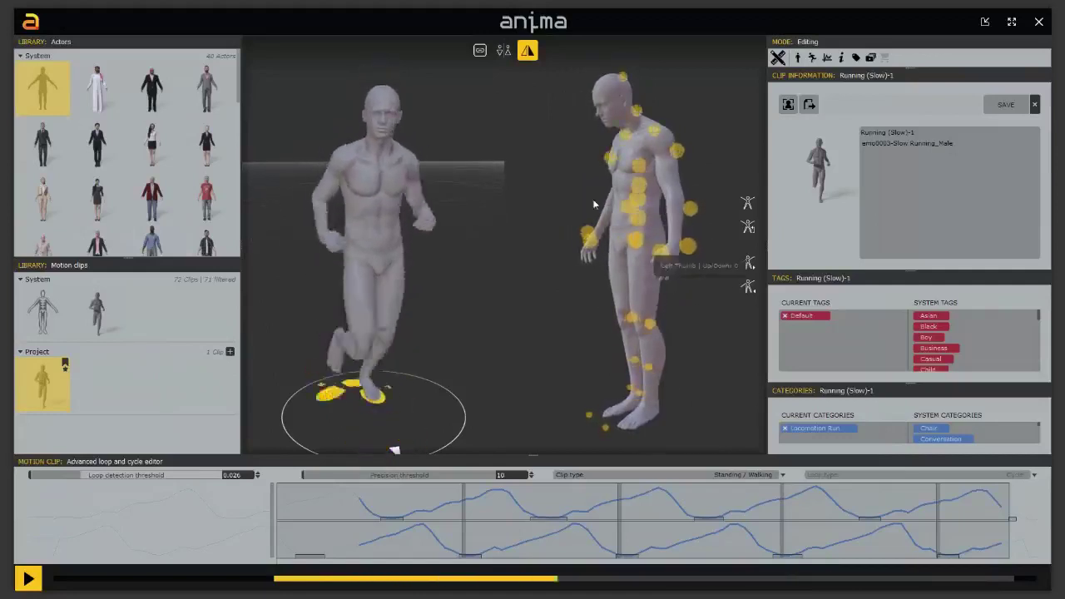
{"action": "left_click_drag", "start_coordinate": [597, 158], "coordinate": [711, 81]}
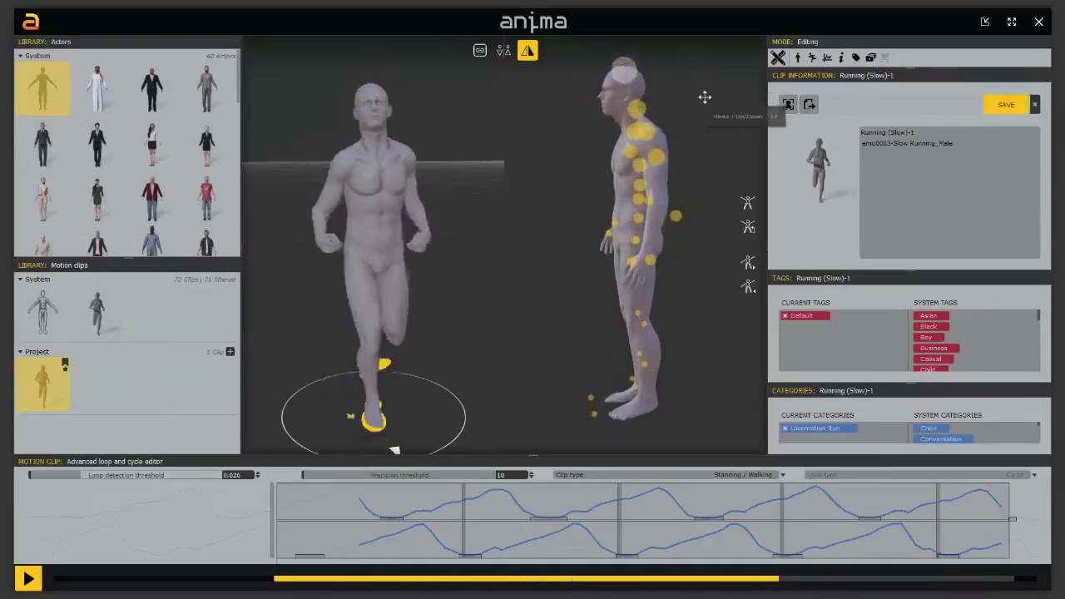
{"action": "left_click_drag", "start_coordinate": [504, 250], "coordinate": [324, 275]}
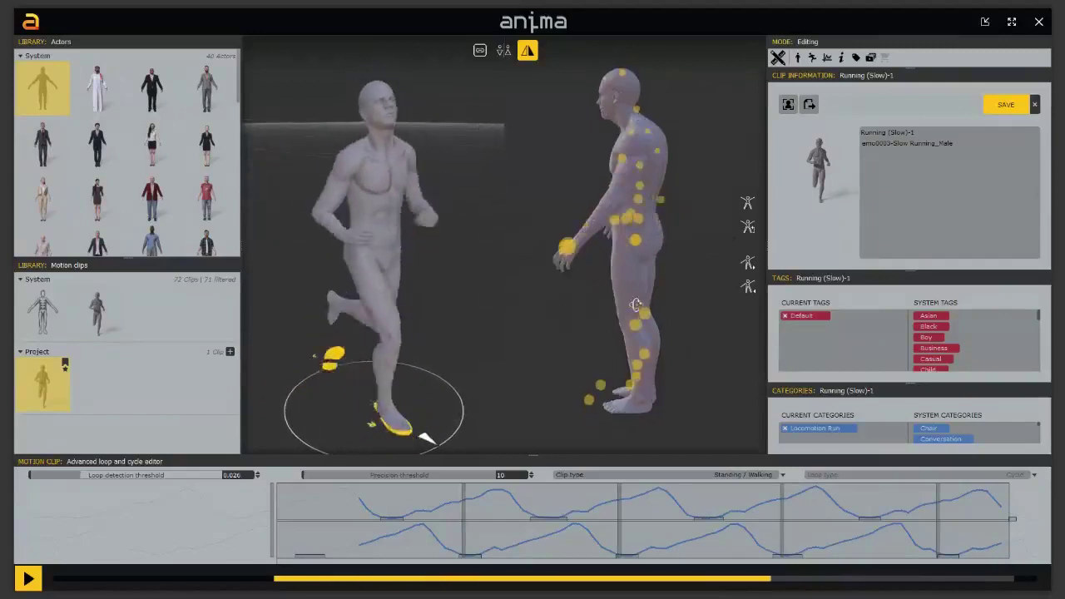
{"action": "left_click", "coordinate": [528, 50]}
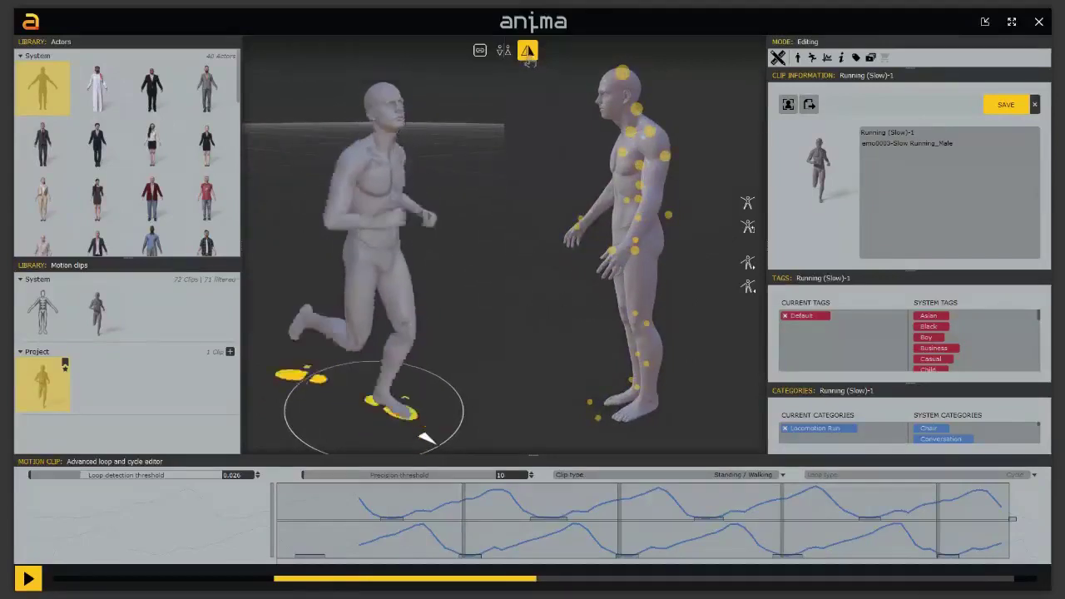
{"action": "left_click_drag", "start_coordinate": [546, 302], "coordinate": [575, 319]}
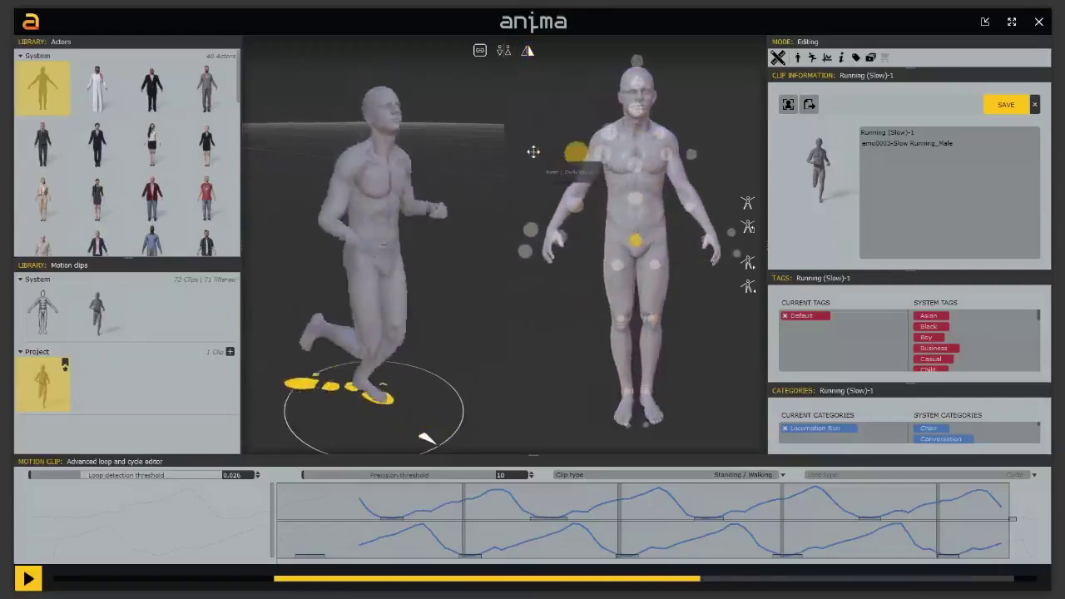
Save the edited Running (Slow)-1 clip and return to the Catwalk scene
{"action": "left_click_drag", "start_coordinate": [541, 316], "coordinate": [531, 324]}
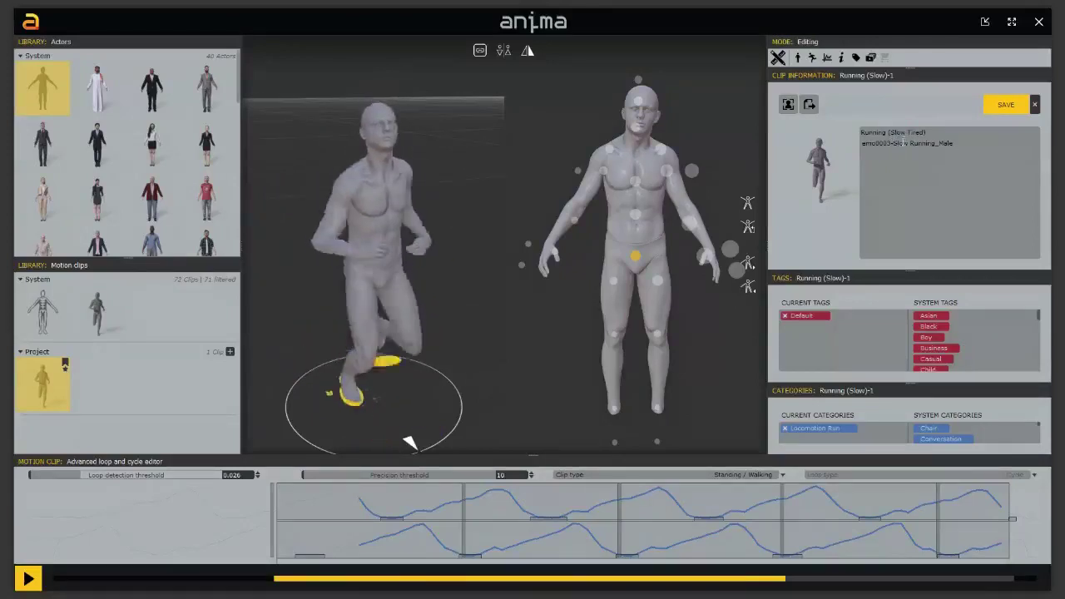
{"action": "left_click", "coordinate": [1006, 106]}
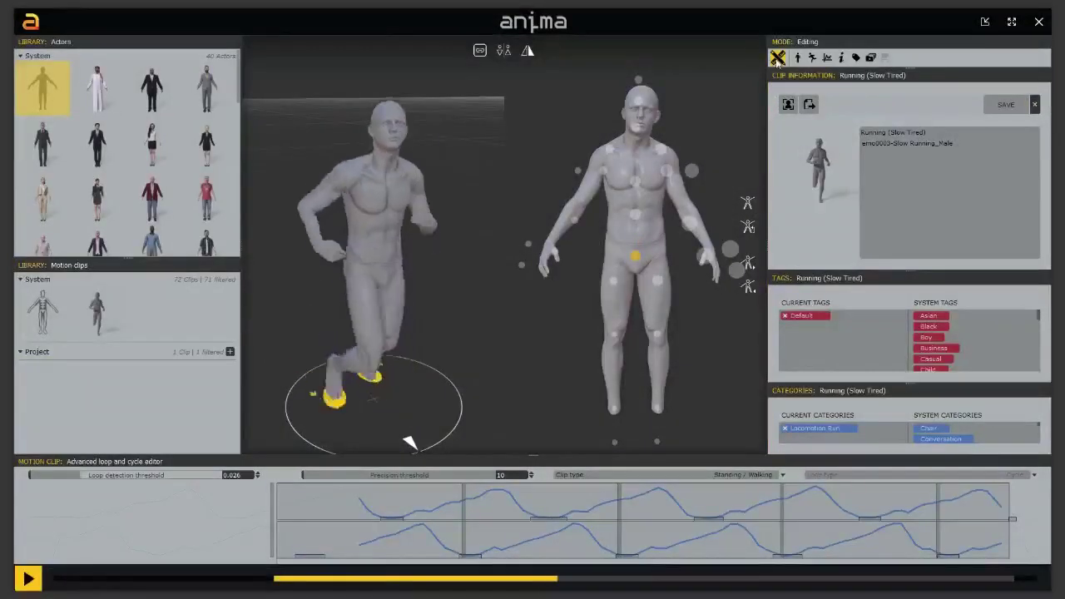
{"action": "left_click", "coordinate": [777, 58]}
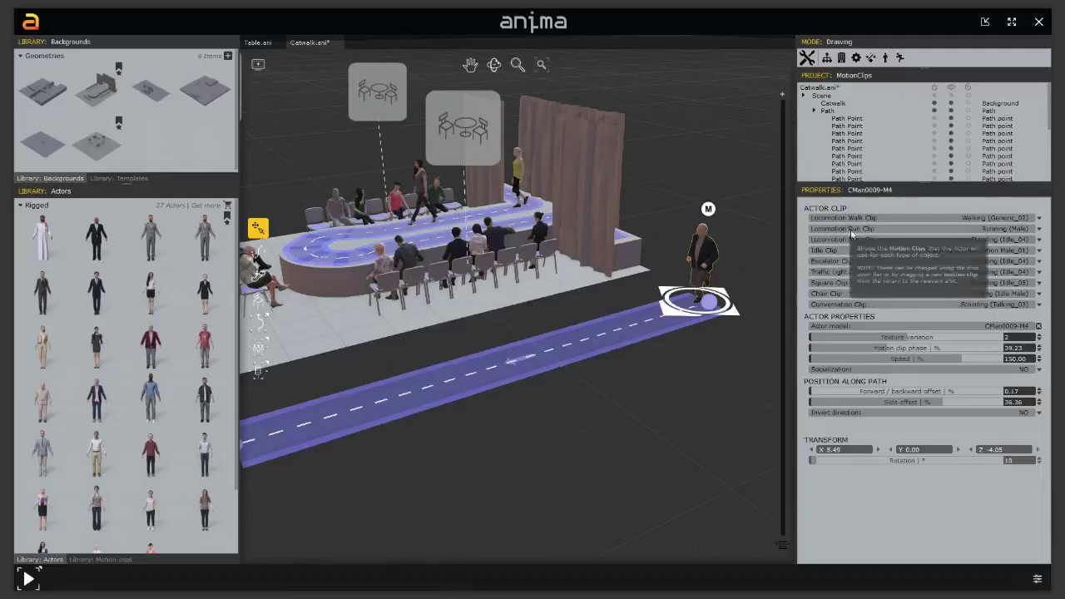
Check the actor's Locomotion Run Clip list, then play the Catwalk animation
{"action": "left_click", "coordinate": [1039, 229]}
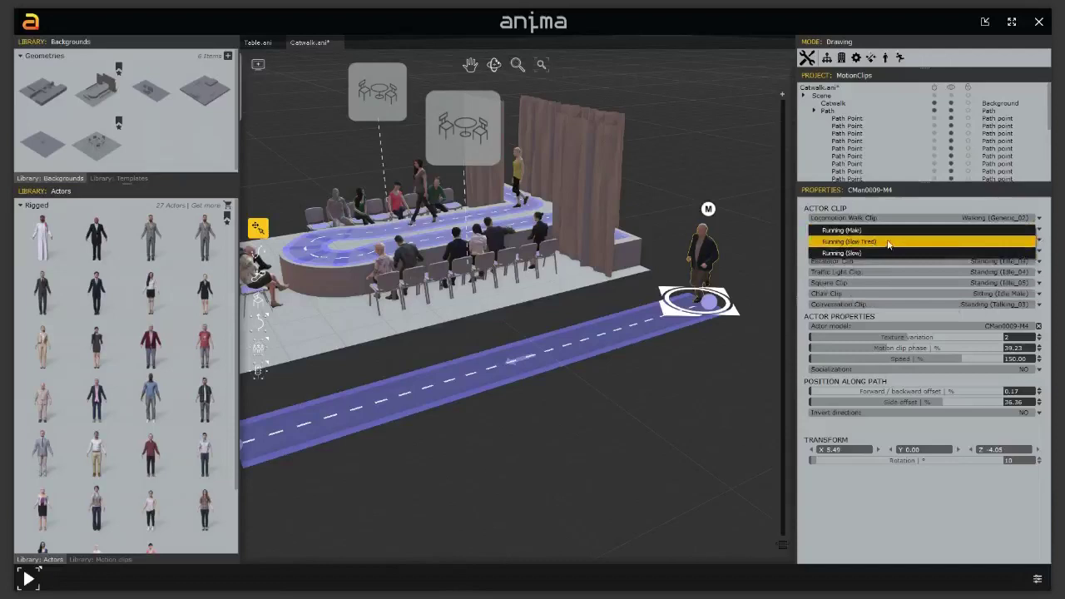
{"action": "key", "text": "Escape"}
{"action": "mouse_move", "coordinate": [652, 382]}
{"action": "left_mouse_down"}
{"action": "mouse_move", "coordinate": [618, 400]}
{"action": "mouse_move", "coordinate": [650, 399]}
{"action": "left_mouse_up"}
{"action": "key", "text": "space"}
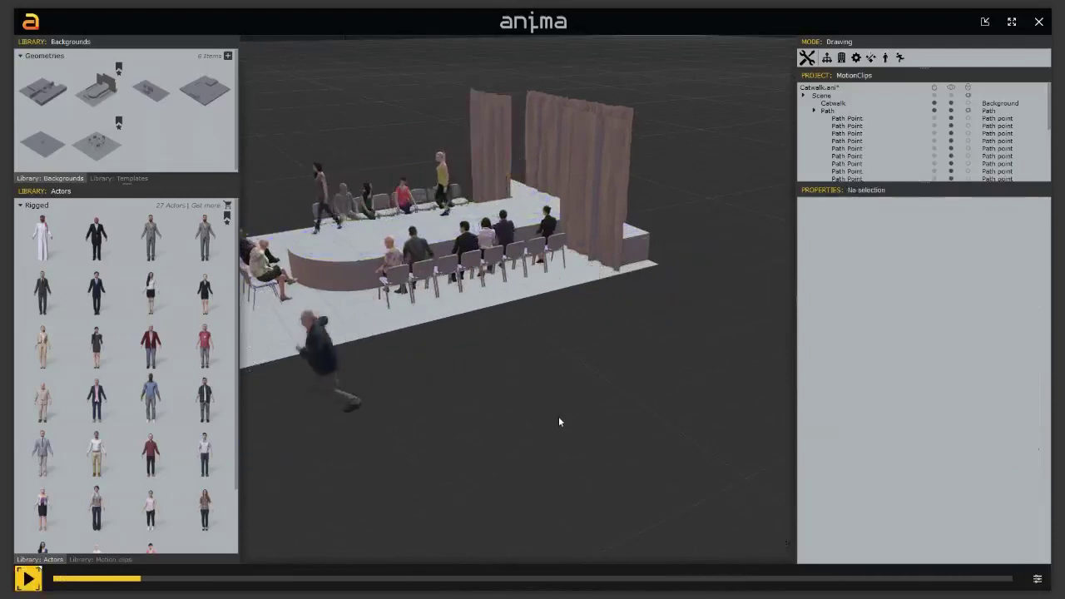
Stop the Catwalk playback and open the Running (Slow Tired) run clip in the clip editor
{"action": "left_click_drag", "start_coordinate": [518, 458], "coordinate": [728, 430]}
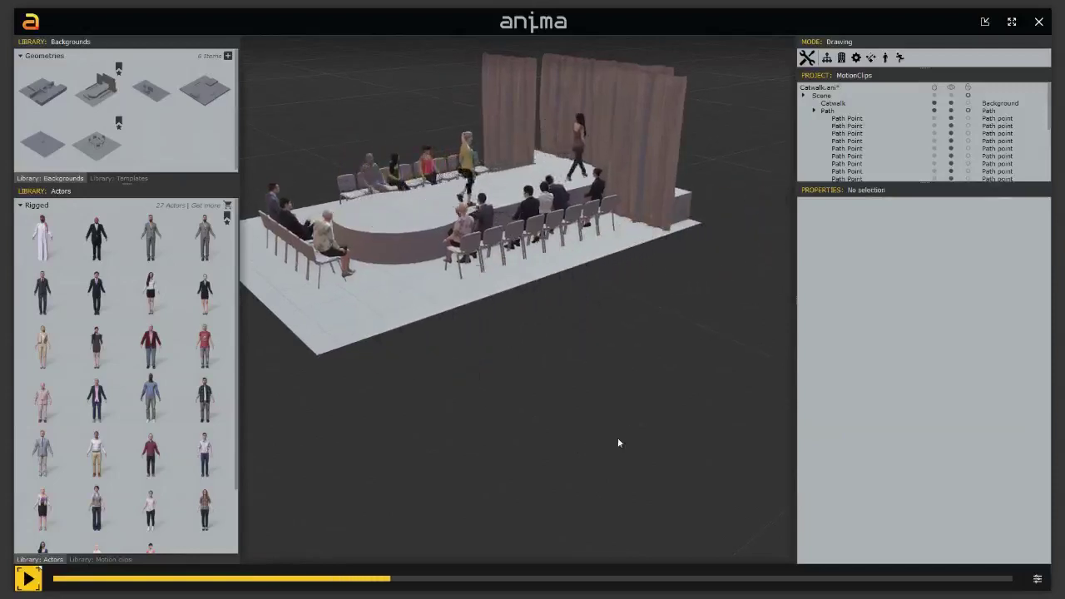
{"action": "key", "text": "space"}
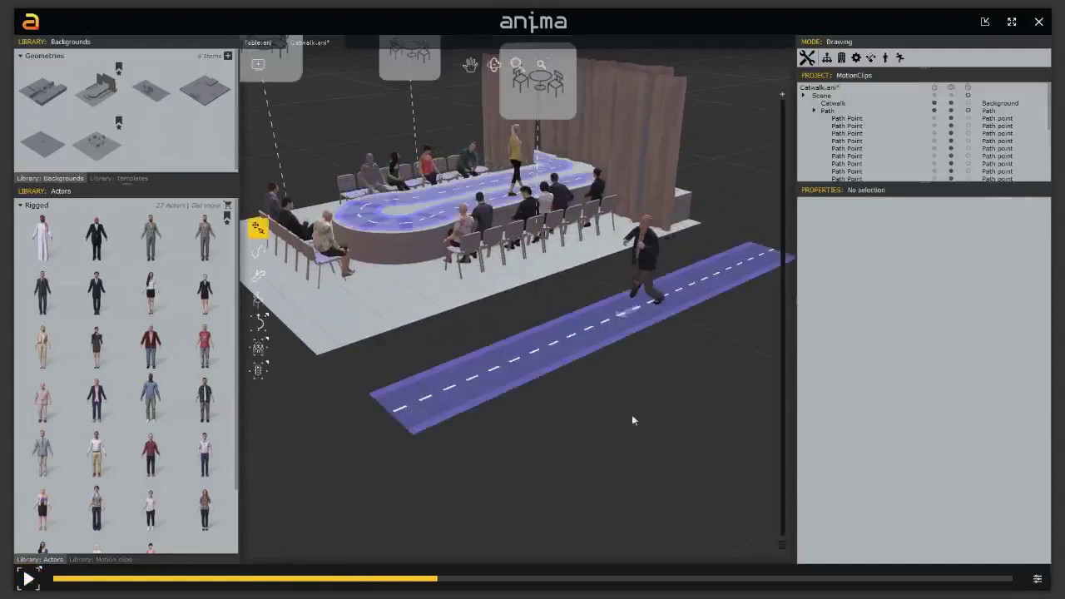
{"action": "middle_click_drag", "start_coordinate": [660, 408], "coordinate": [610, 456]}
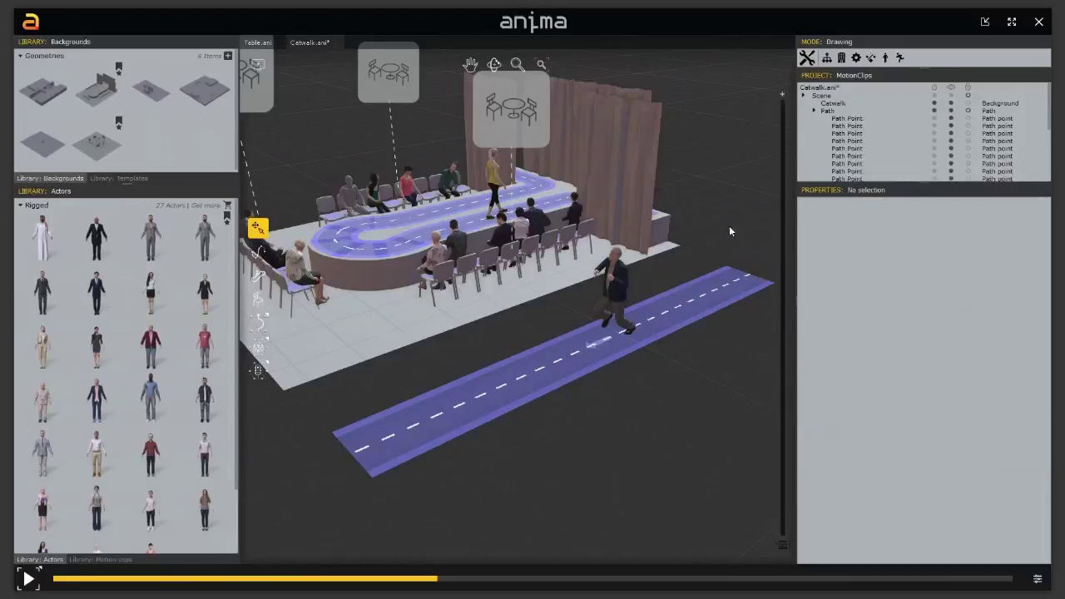
{"action": "middle_click_drag", "start_coordinate": [683, 390], "coordinate": [647, 431]}
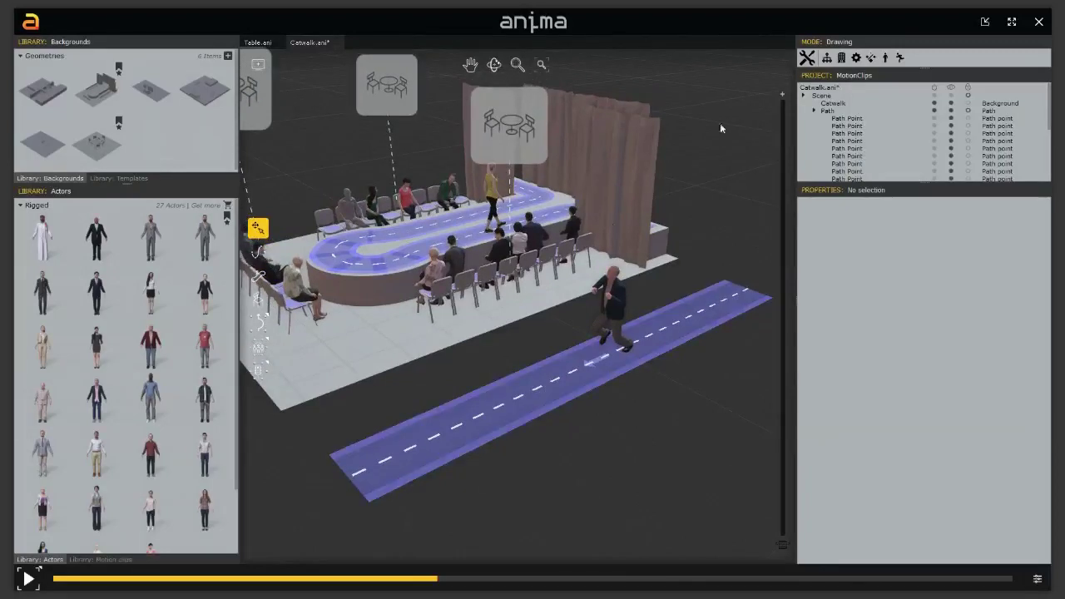
{"action": "left_click", "coordinate": [807, 65]}
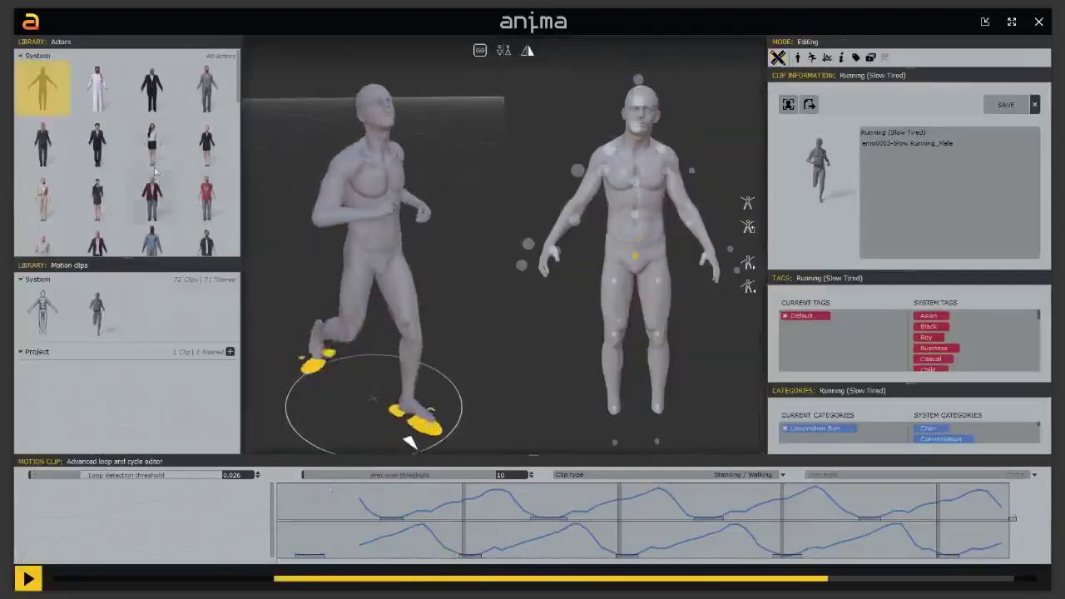
Preview Sitting (Female Talking) on the woman in the black suit after trying the elderly man
{"action": "left_click", "coordinate": [155, 201]}
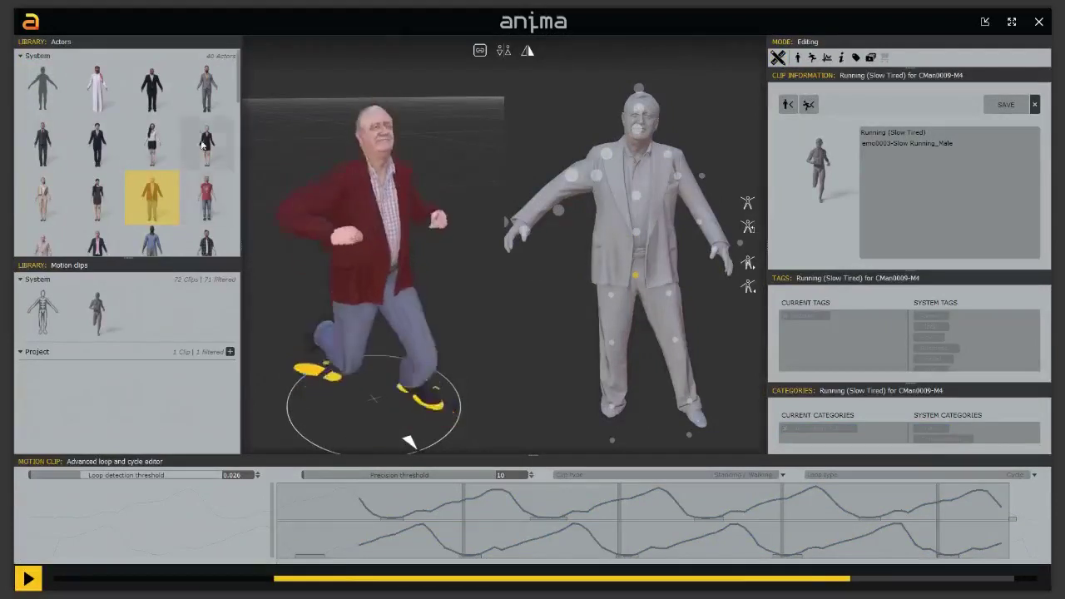
{"action": "left_click", "coordinate": [208, 169]}
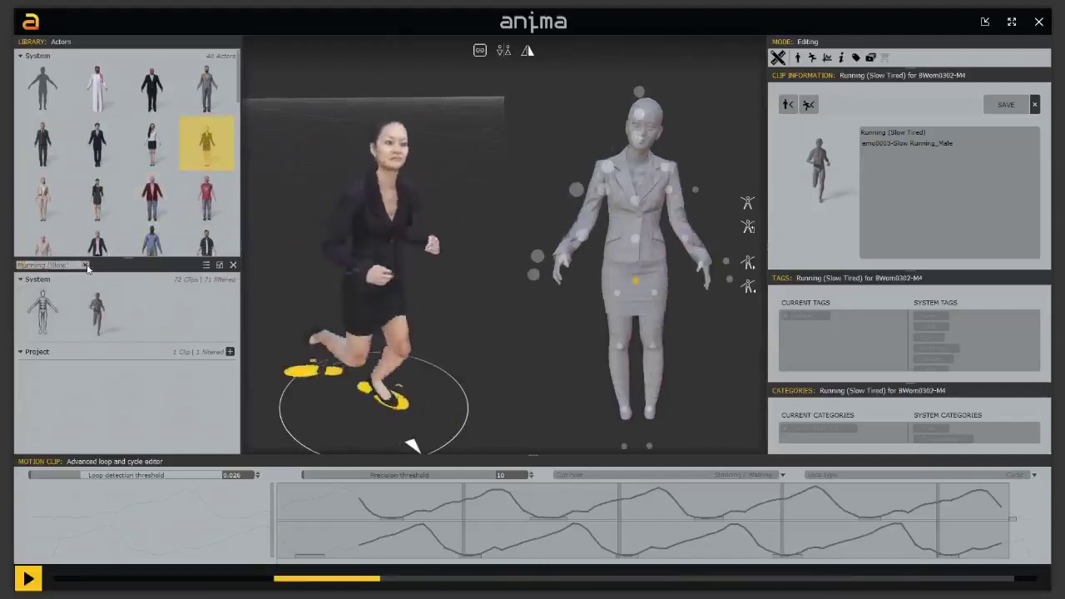
{"action": "left_click", "coordinate": [102, 373]}
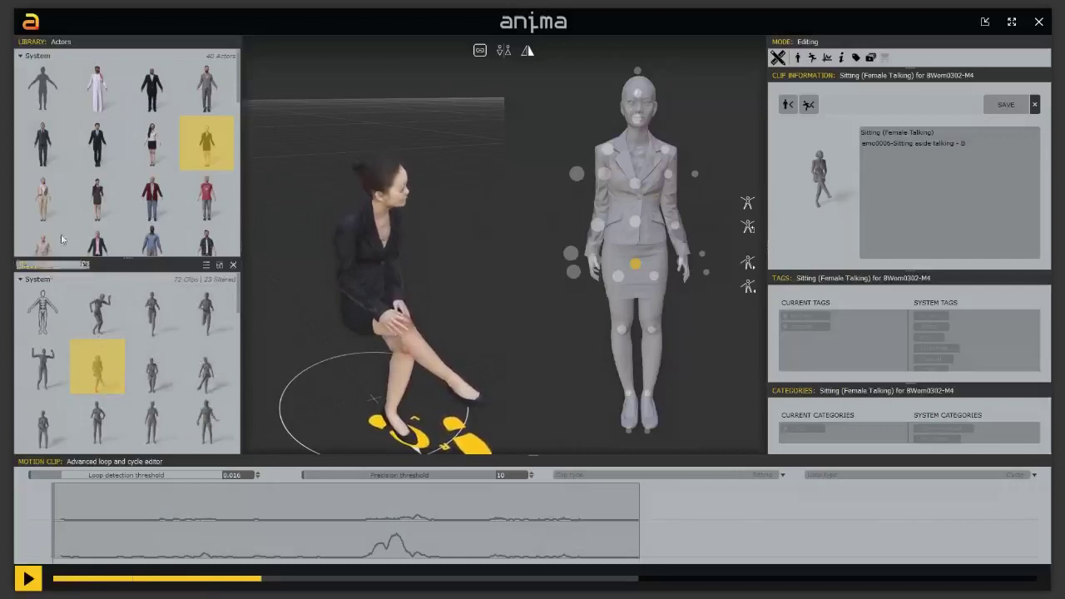
Preview Sitting (Male Cheering) on the red-jacket elderly man, then return to the Catwalk scene
{"action": "left_click", "coordinate": [36, 89]}
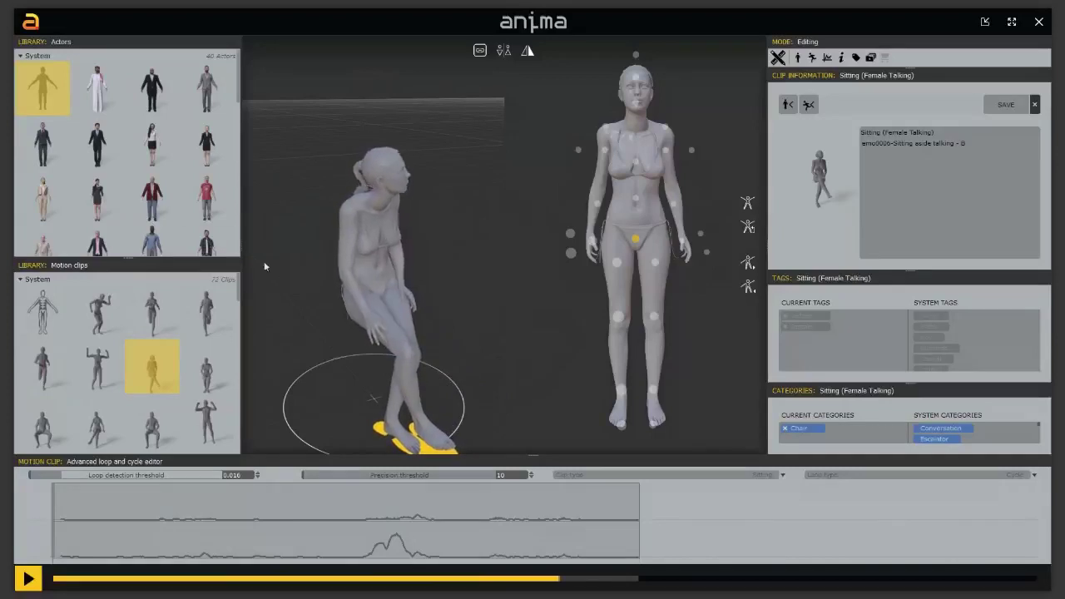
{"action": "left_click", "coordinate": [160, 200]}
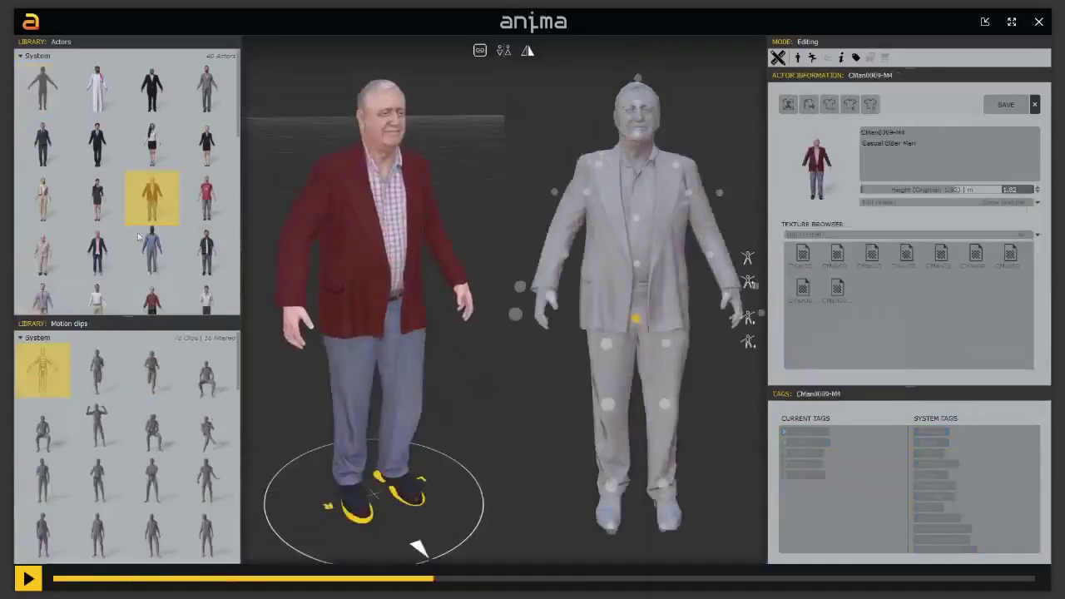
{"action": "left_click", "coordinate": [114, 426]}
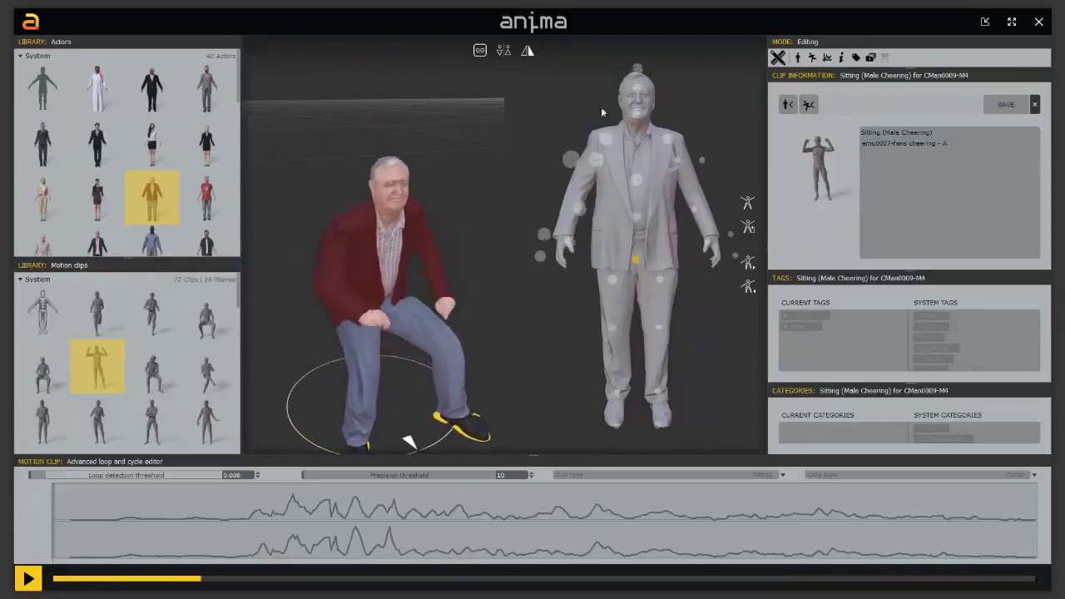
{"action": "left_click", "coordinate": [774, 60]}
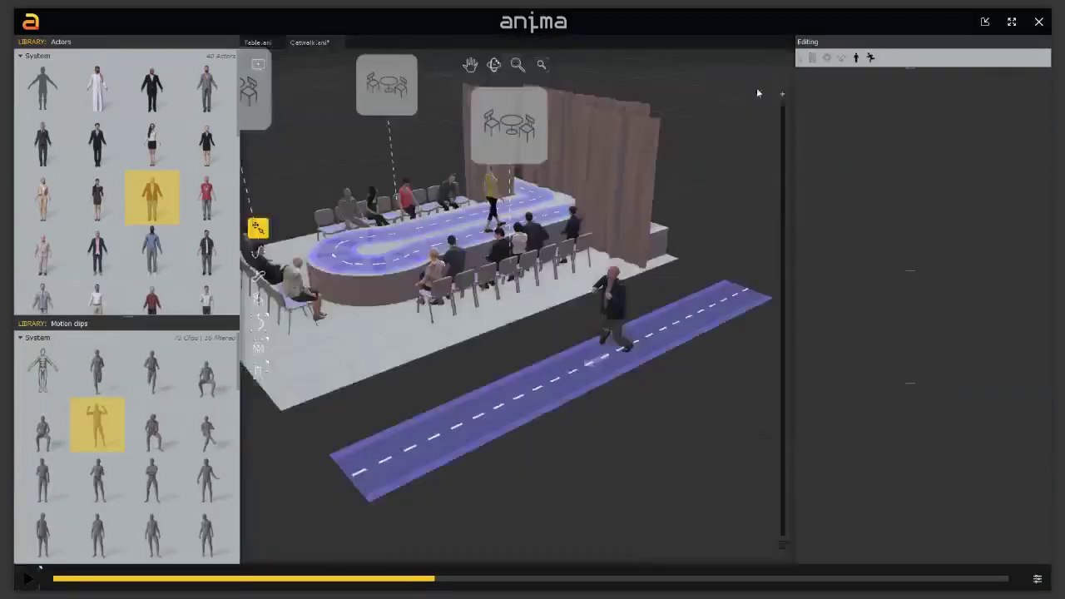
Orbit the view of the Catwalk scene
{"action": "left_click_drag", "start_coordinate": [547, 345], "coordinate": [578, 369]}
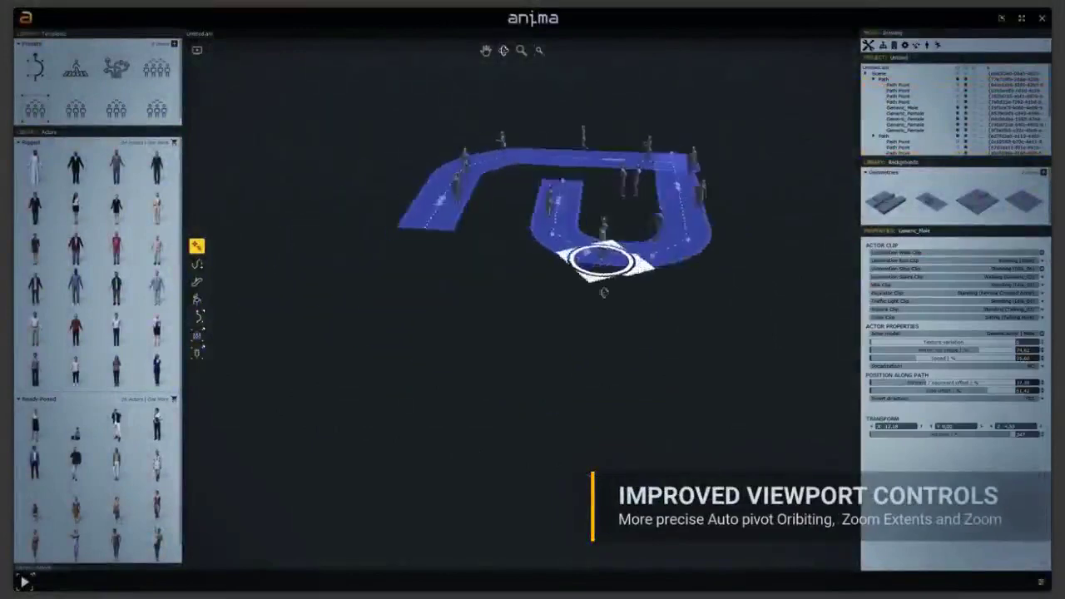
Browse the Evermotion, Leader, building, Seated actors, Small town and Stage scenes
{"action": "scroll", "coordinate": [604, 292], "scroll_direction": "up", "scroll_amount": 5}
{"action": "middle_click_drag", "start_coordinate": [604, 292], "coordinate": [604, 338]}
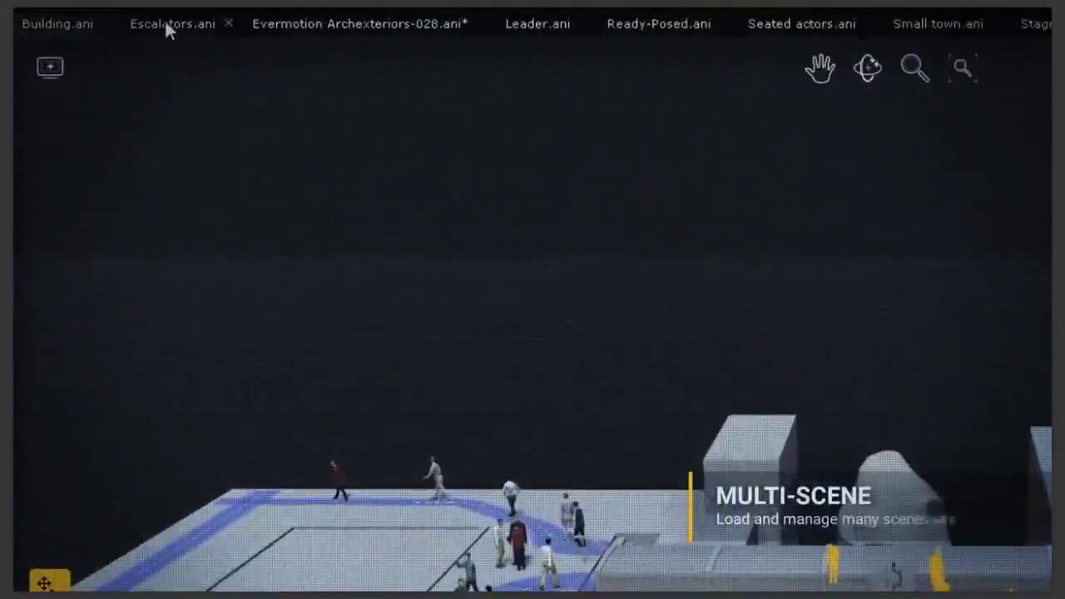
{"action": "left_click", "coordinate": [281, 19]}
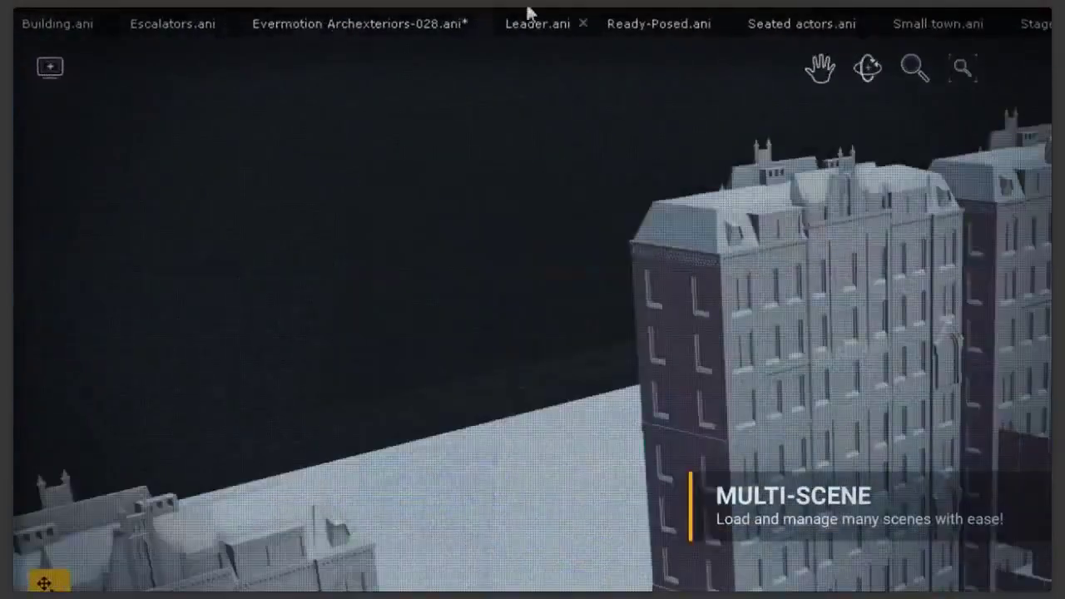
{"action": "left_click", "coordinate": [527, 19]}
{"action": "left_click", "coordinate": [666, 25]}
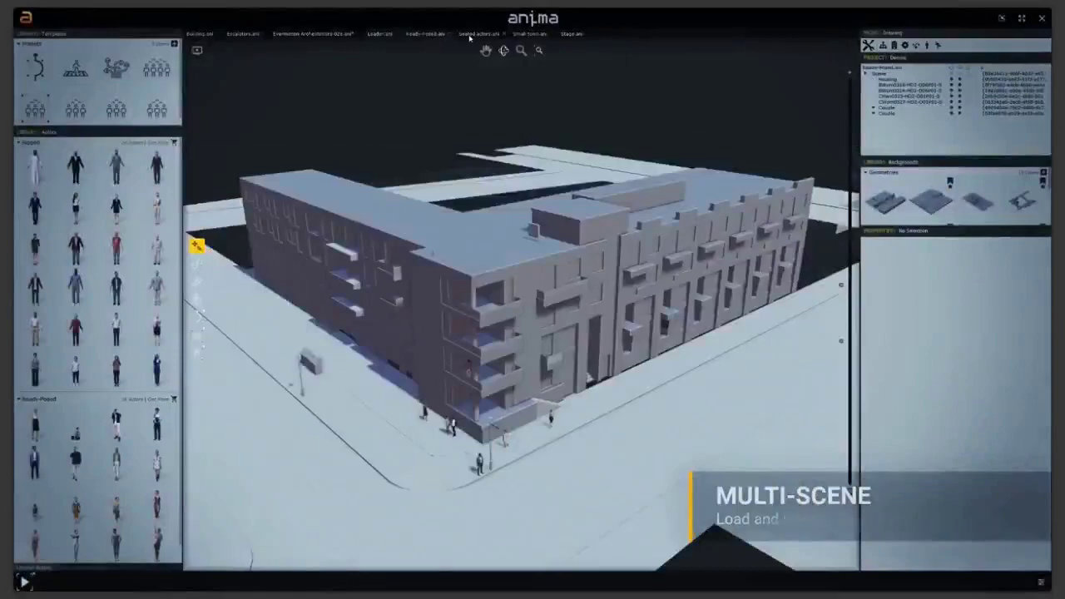
{"action": "left_click", "coordinate": [470, 37]}
{"action": "left_click", "coordinate": [538, 37]}
{"action": "left_click", "coordinate": [565, 37]}
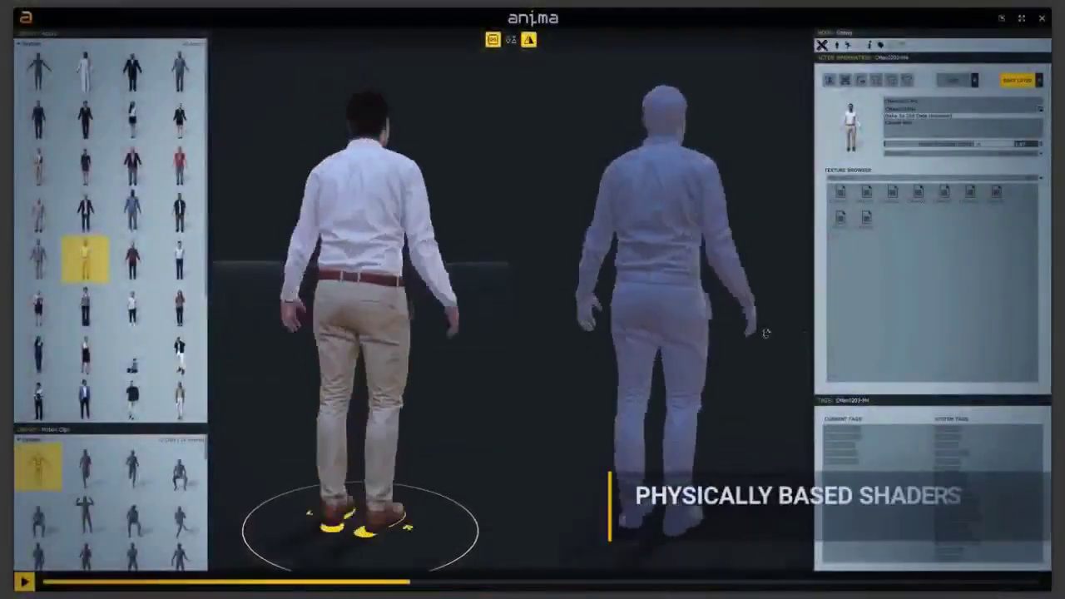
Place a ready-posed actor near the stairs and a talking group on the floor
{"action": "left_click", "coordinate": [85, 396]}
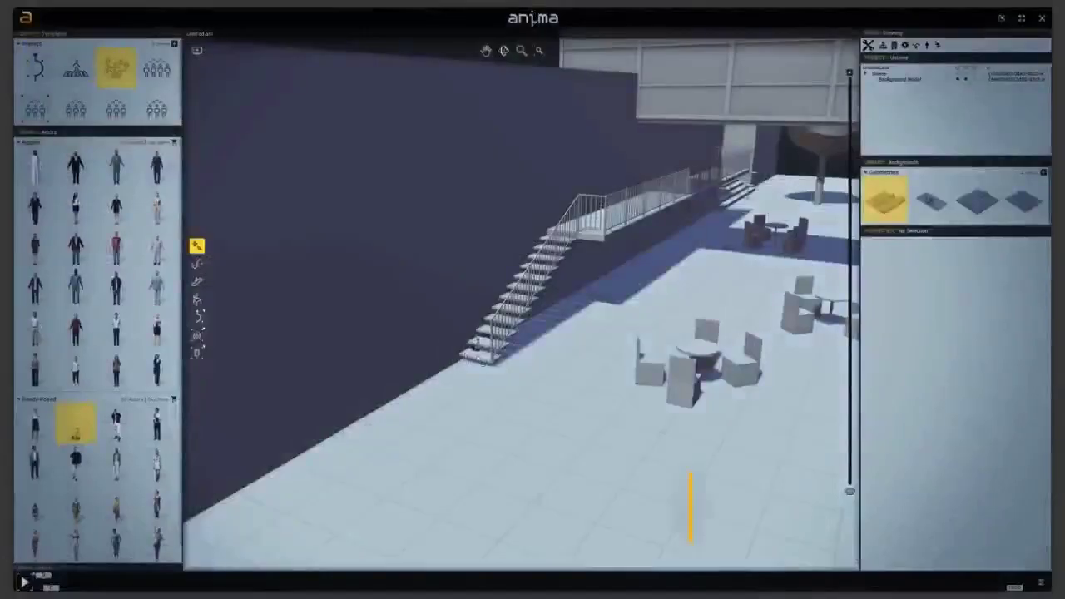
{"action": "left_click_drag", "start_coordinate": [76, 423], "coordinate": [475, 352]}
{"action": "left_click_drag", "start_coordinate": [474, 478], "coordinate": [502, 488]}
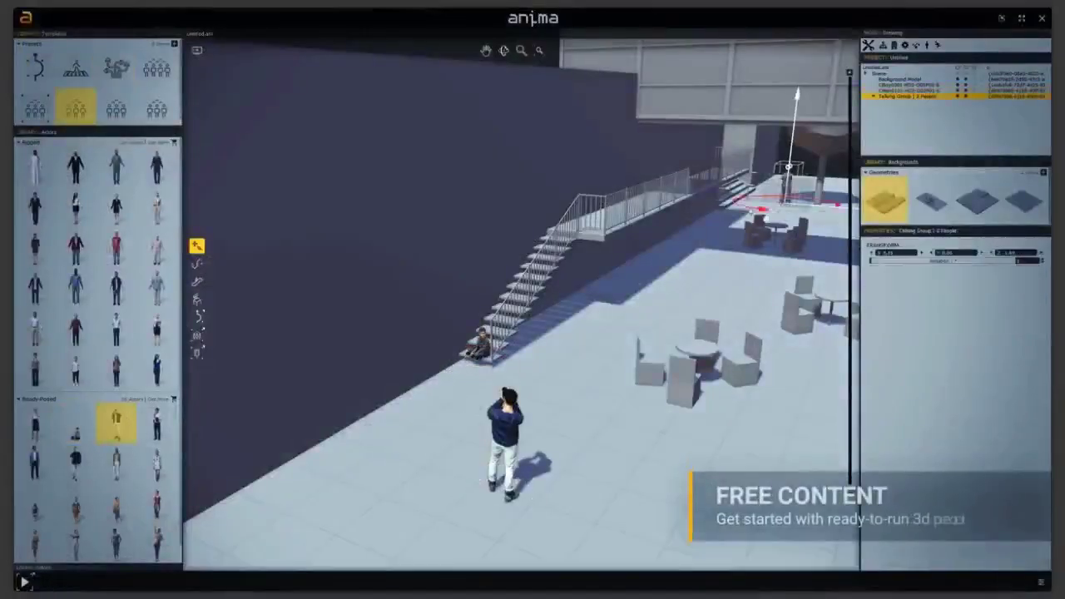